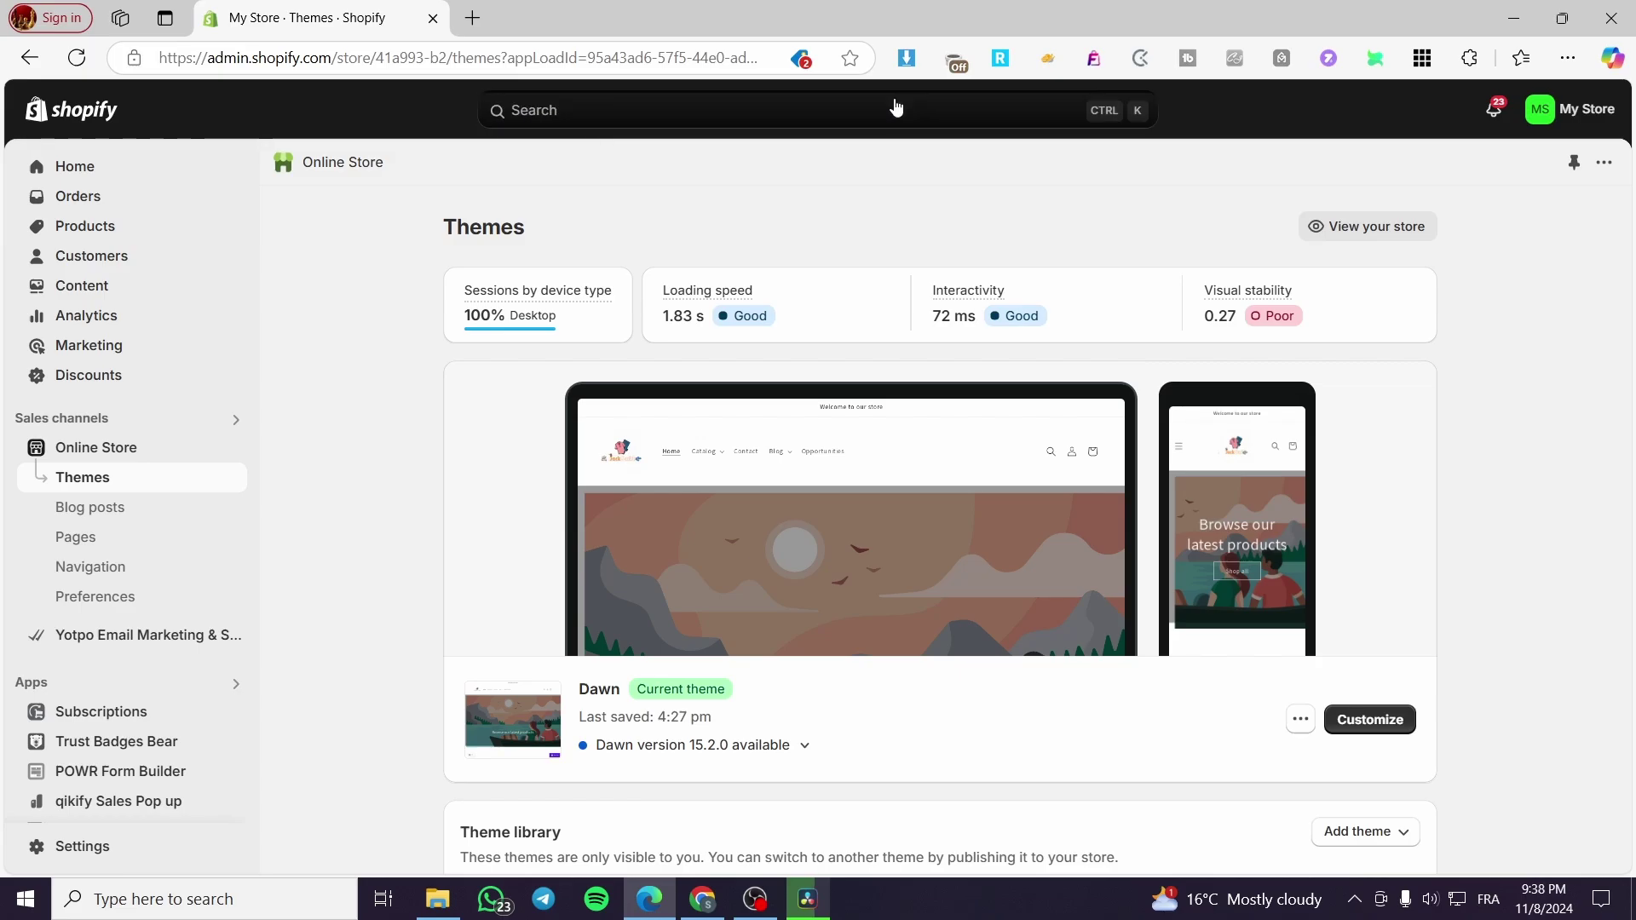
Open the admin search panel over the Themes page showing the current Dawn theme.
{"action": "left_click", "coordinate": [895, 102]}
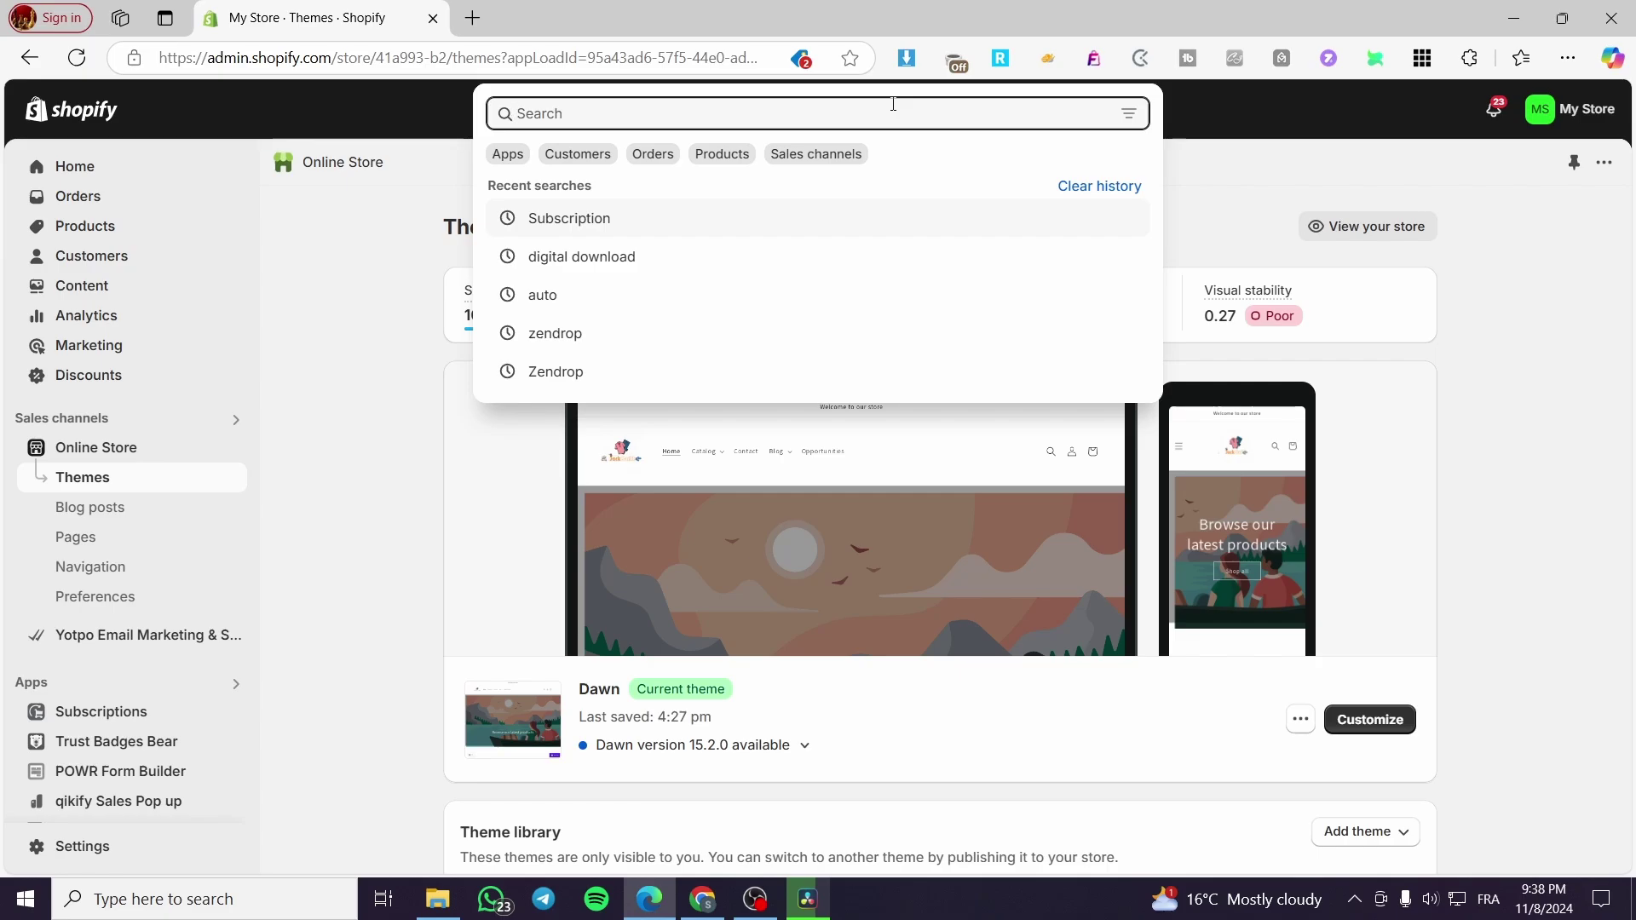
Search the Shopify App Store for 'OTP Login' and browse the 171 results.
{"action": "scroll", "coordinate": [893, 104], "scroll_direction": "down", "scroll_amount": 7}
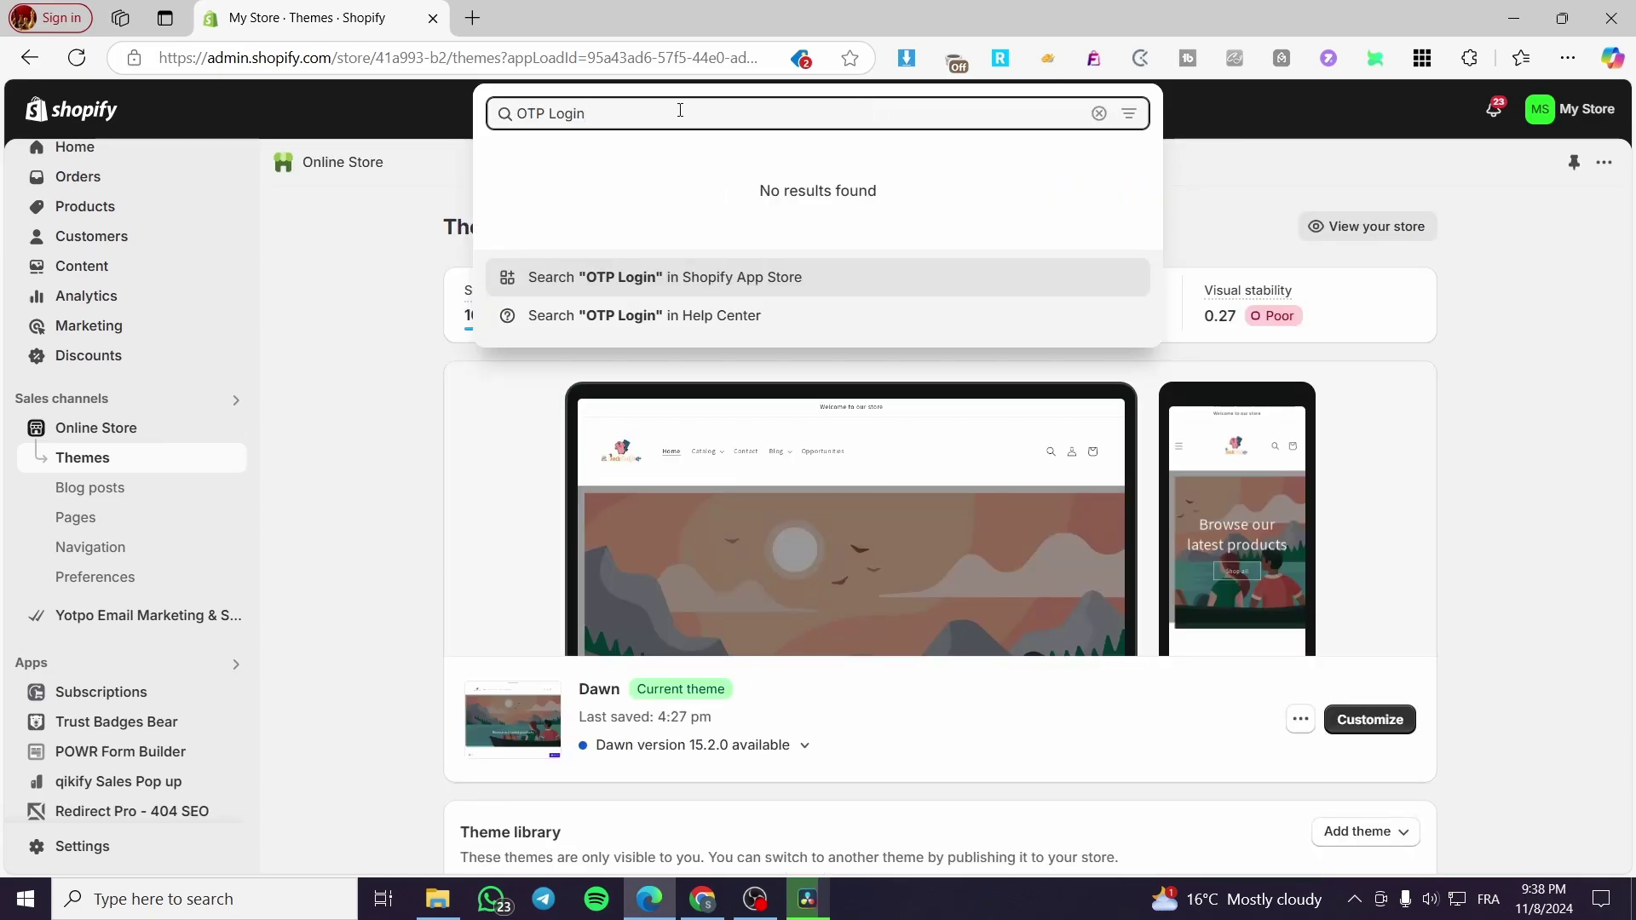
{"action": "left_click", "coordinate": [748, 281]}
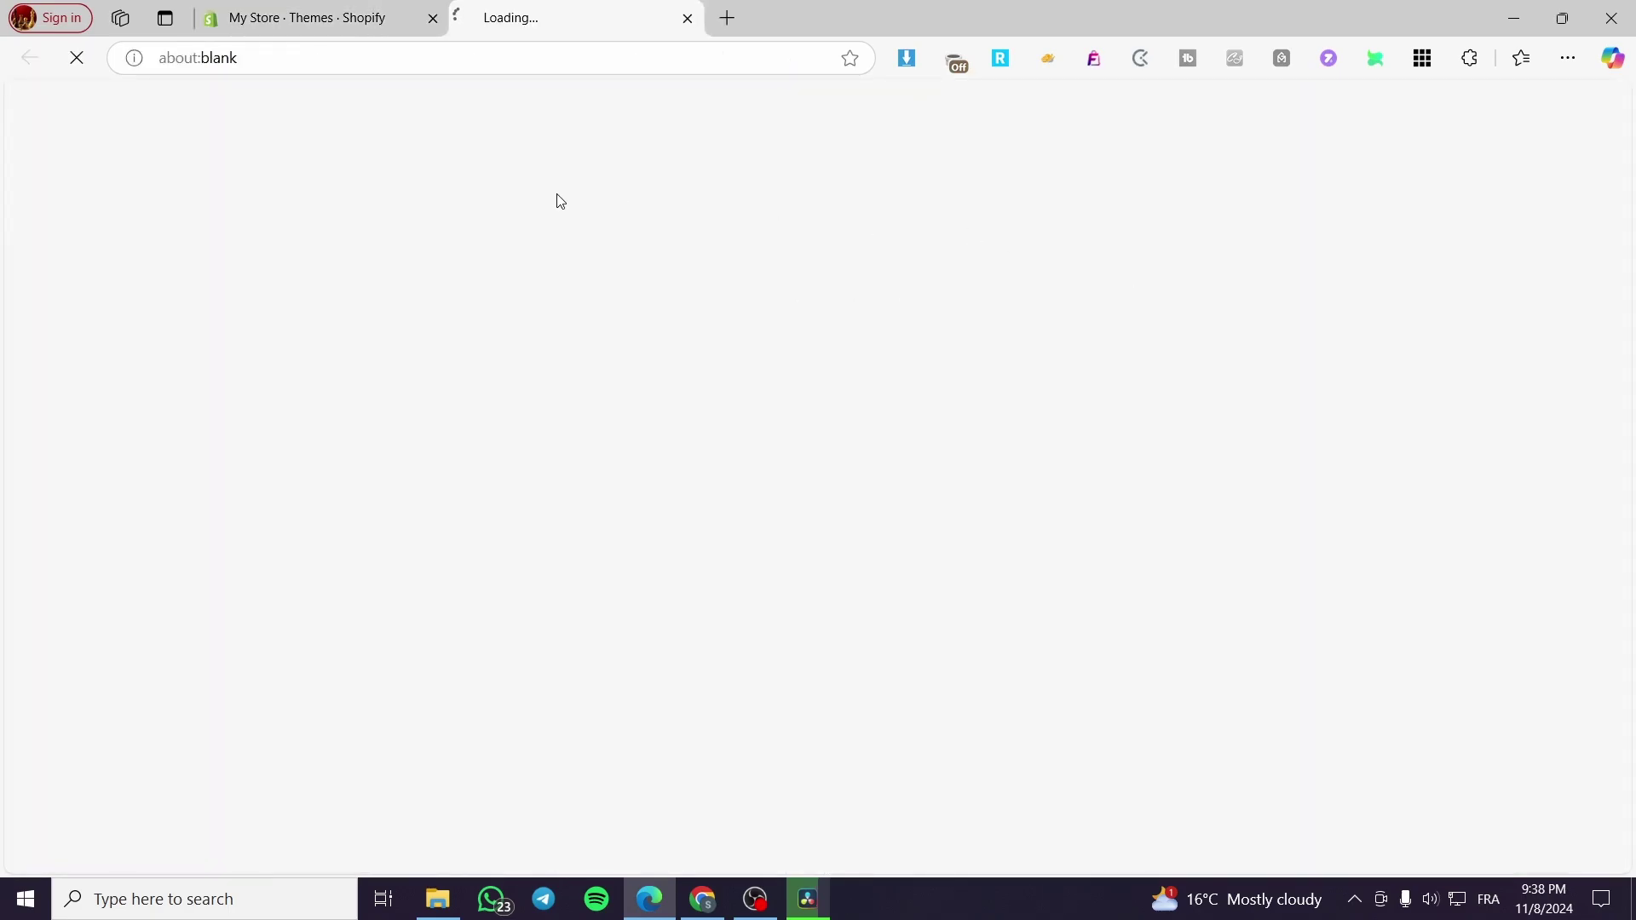
{"action": "mouse_move", "coordinate": [356, 20]}
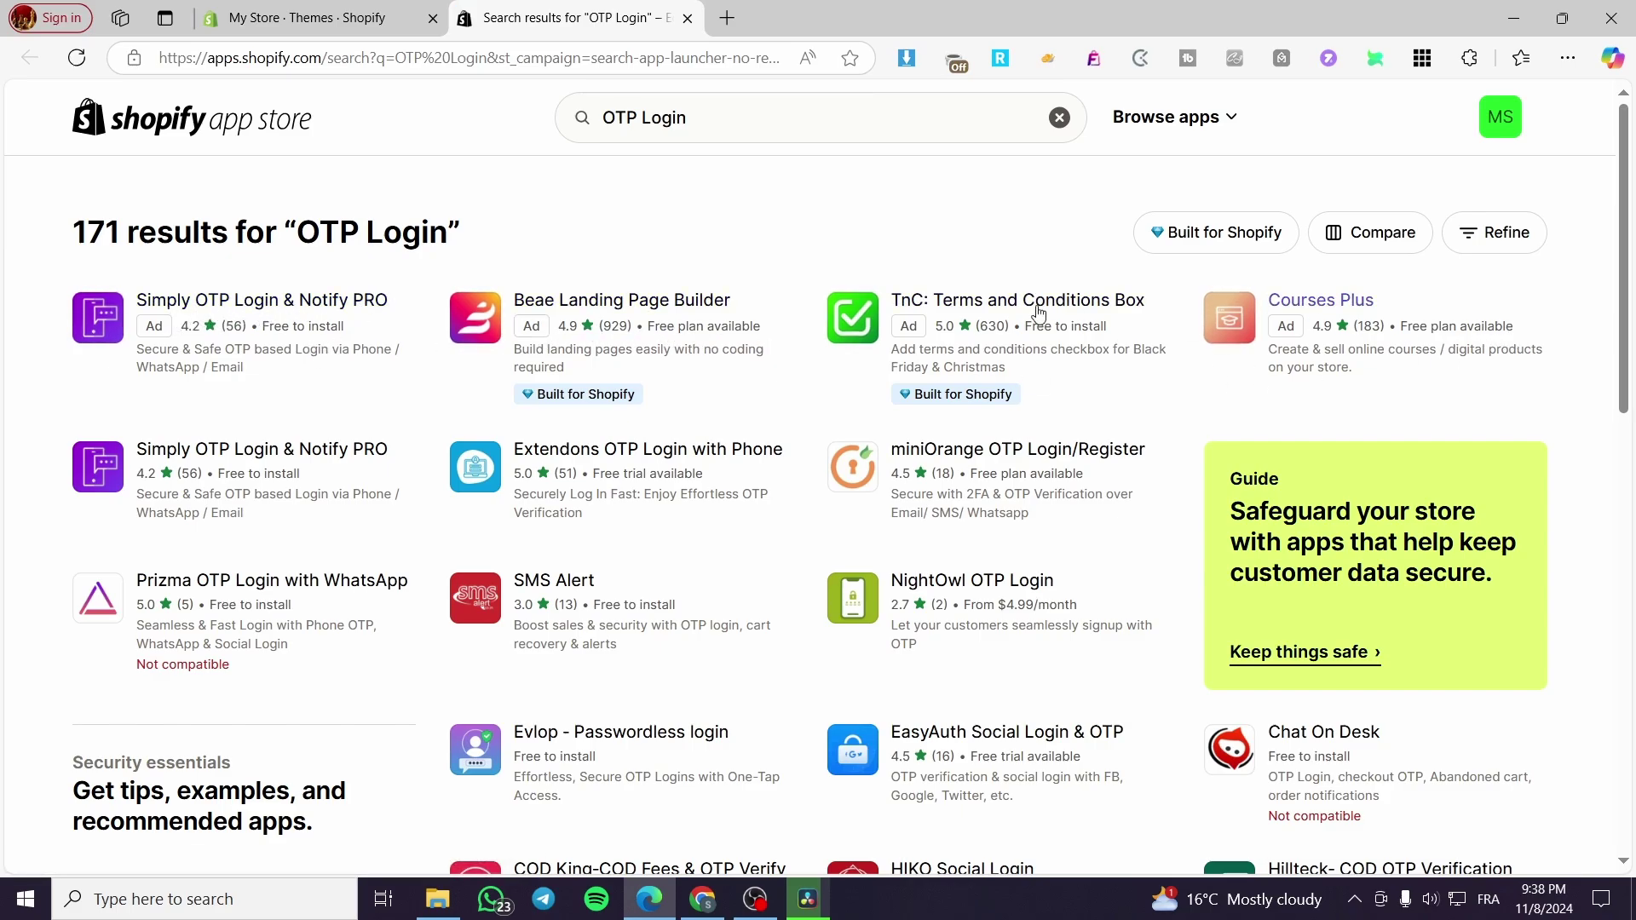
{"action": "scroll", "coordinate": [1562, 319], "scroll_direction": "down", "scroll_amount": 1}
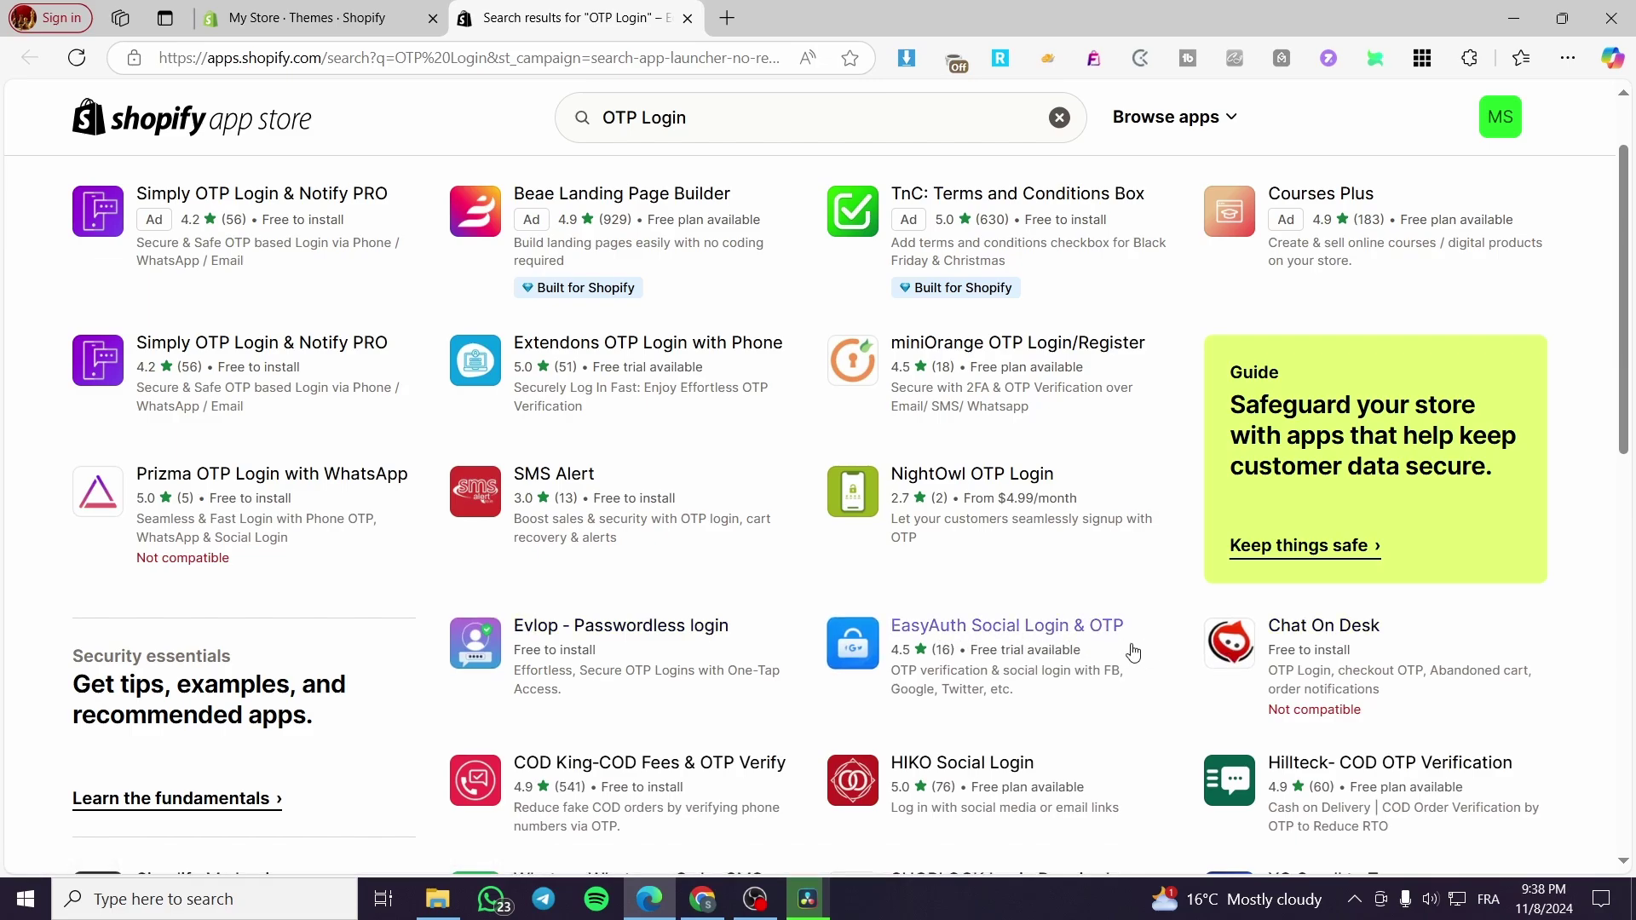
{"action": "scroll", "coordinate": [1430, 666], "scroll_direction": "down", "scroll_amount": 1}
{"action": "scroll", "coordinate": [1430, 666], "scroll_direction": "down", "scroll_amount": 2}
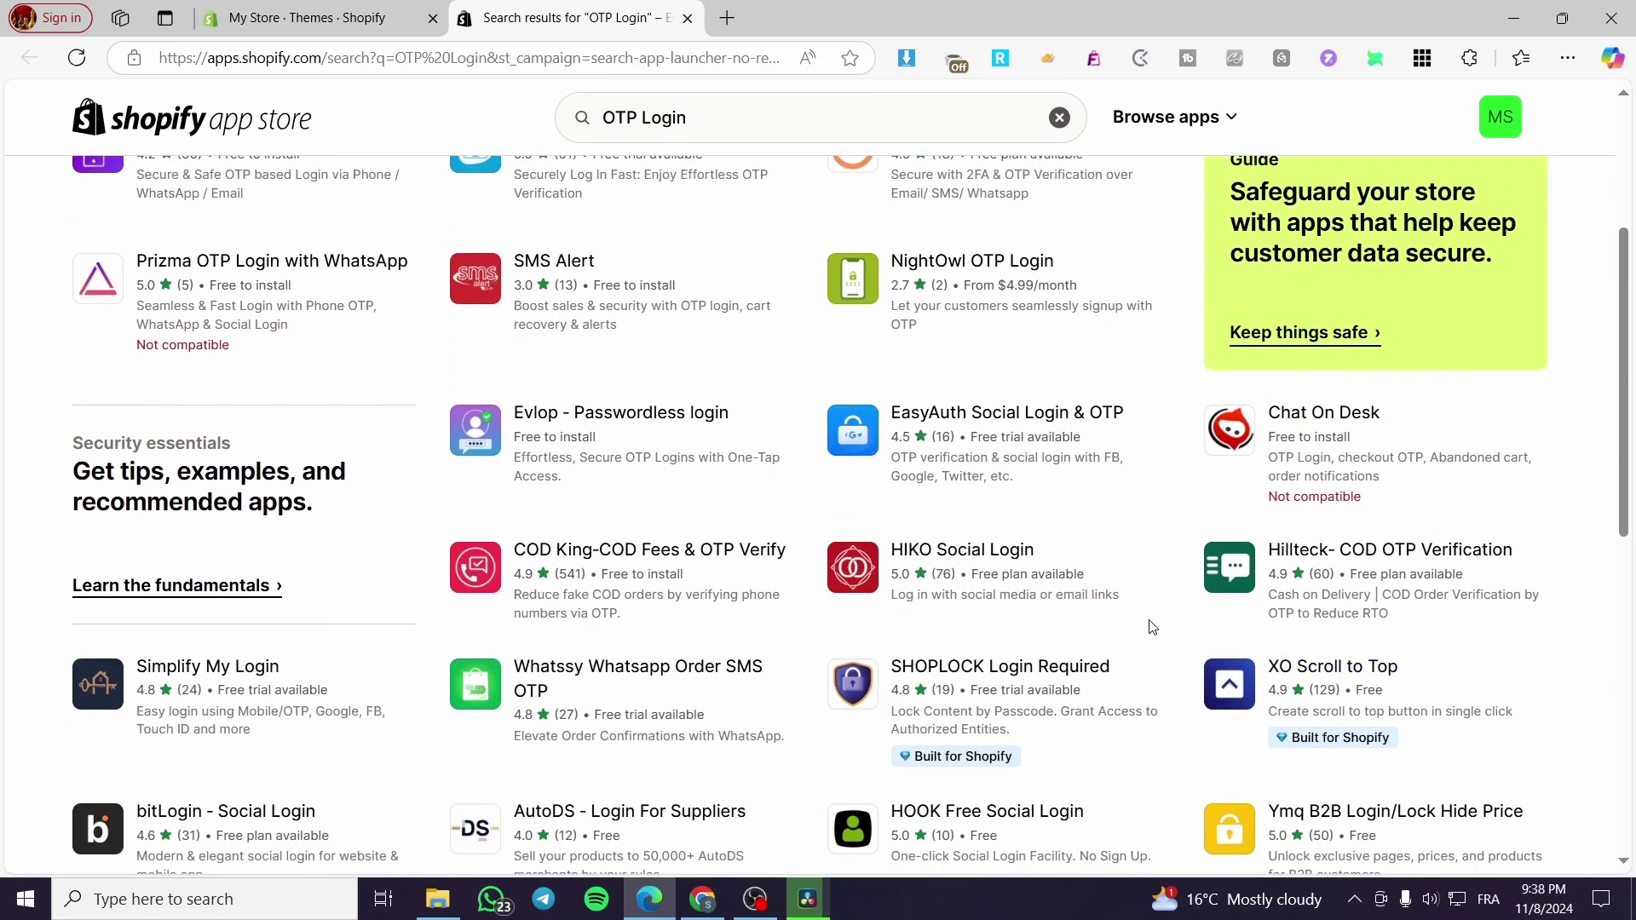
{"action": "scroll", "coordinate": [843, 575], "scroll_direction": "up", "scroll_amount": 4}
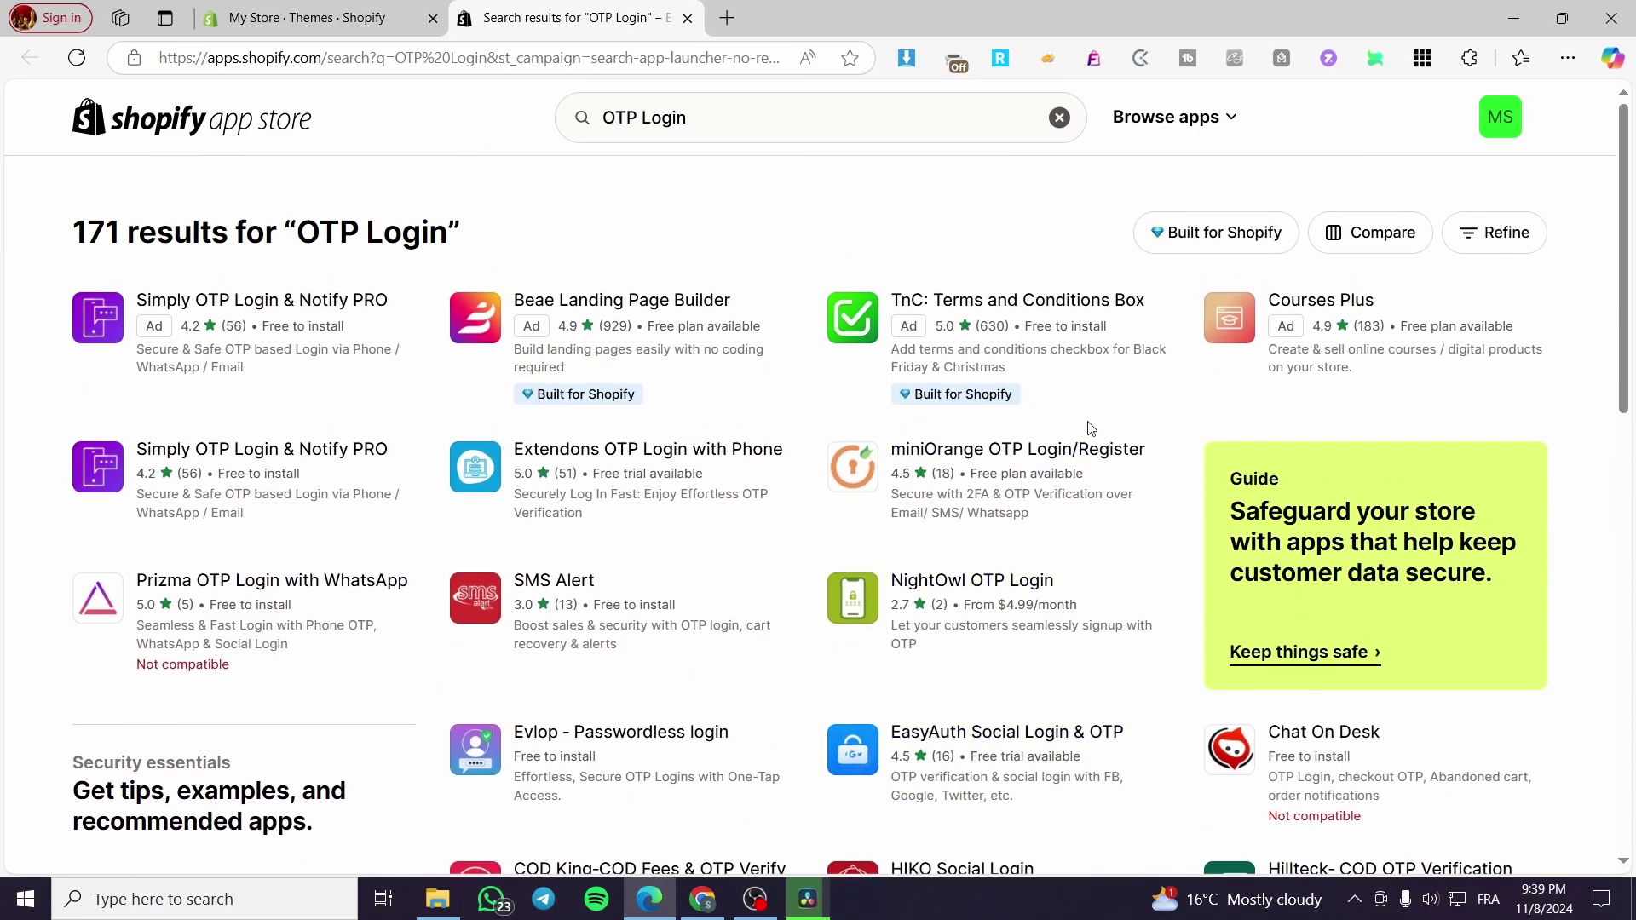
Open the Simply OTP Login & Notify PRO listing and start installing it.
{"action": "left_click", "coordinate": [220, 452]}
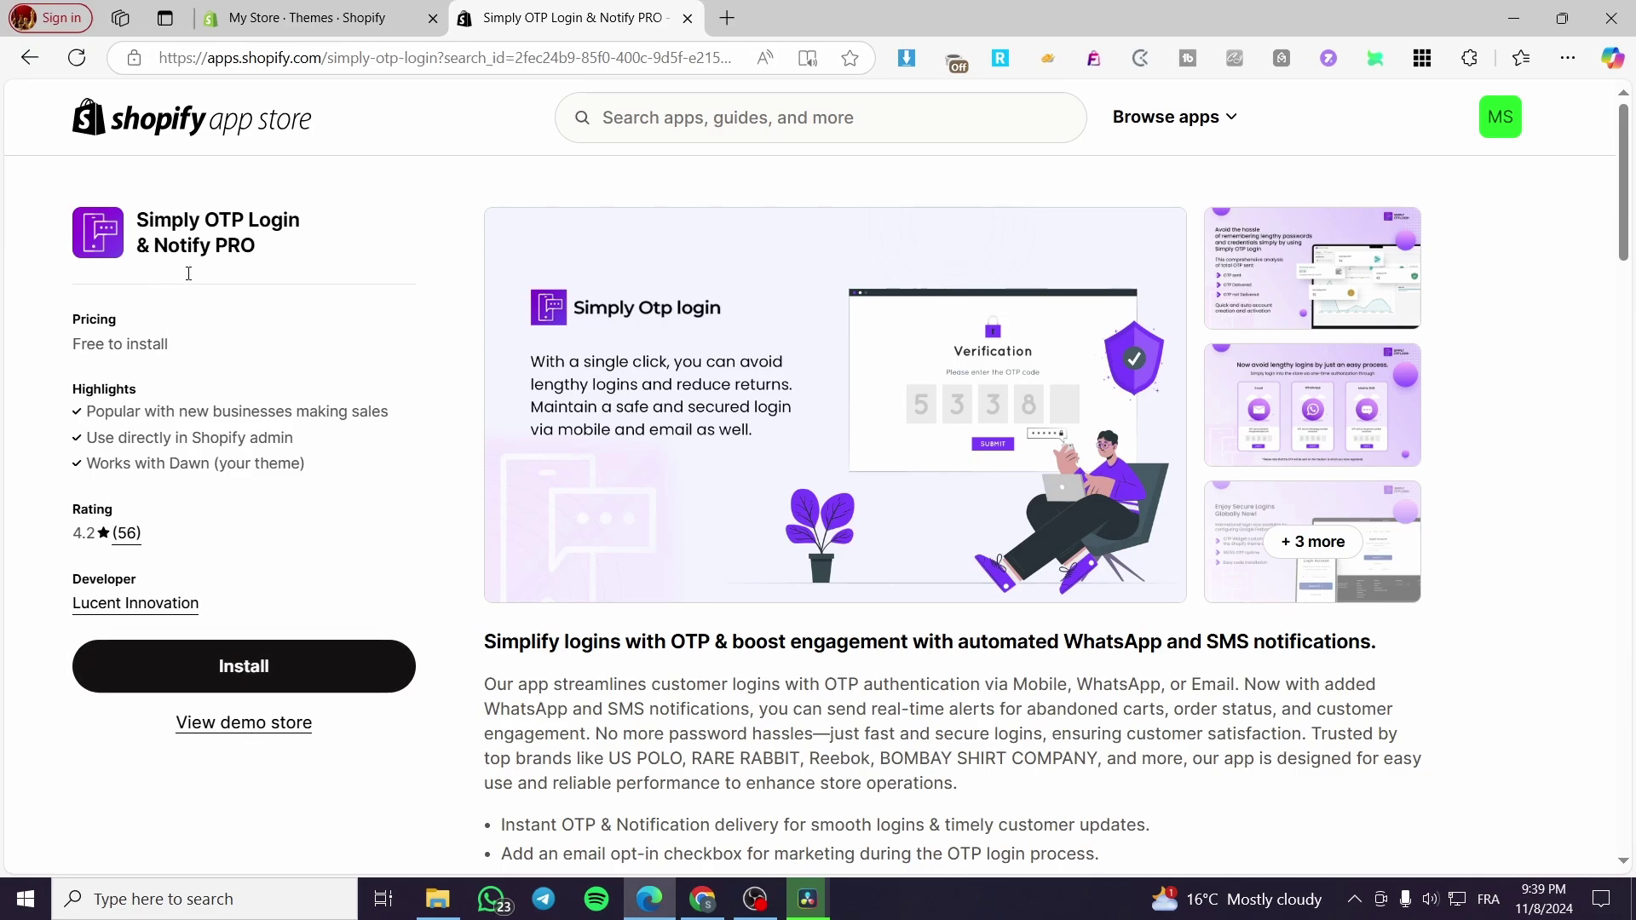
{"action": "left_click", "coordinate": [277, 675]}
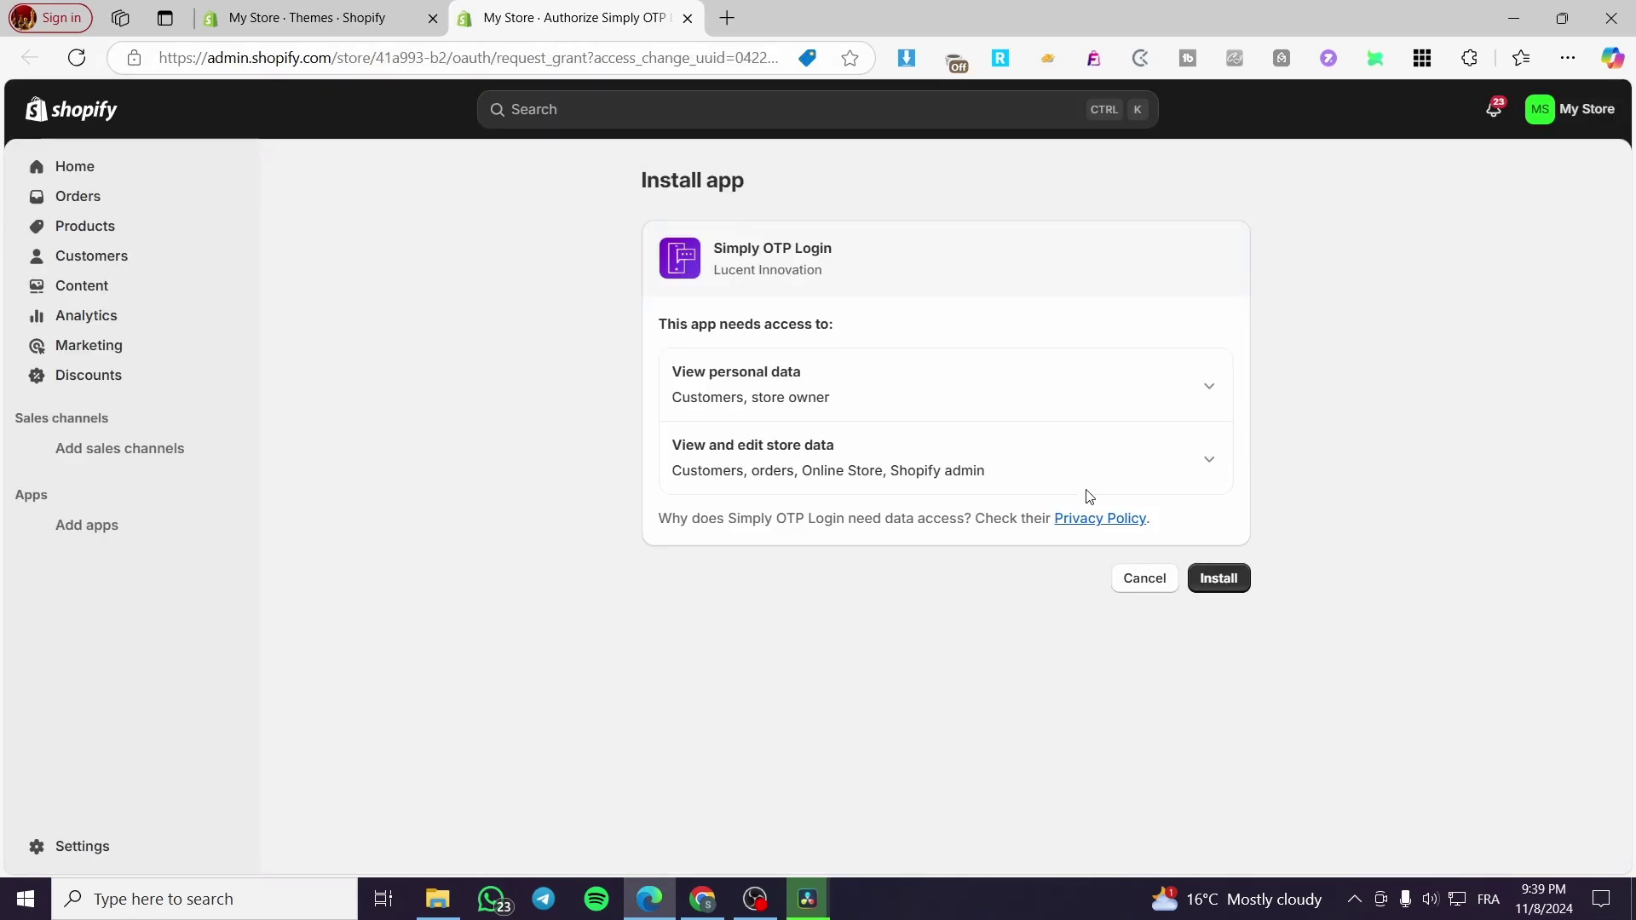
Approve data access to install Simply OTP Login, then pin it at the top of Apps.
{"action": "left_click", "coordinate": [1219, 579]}
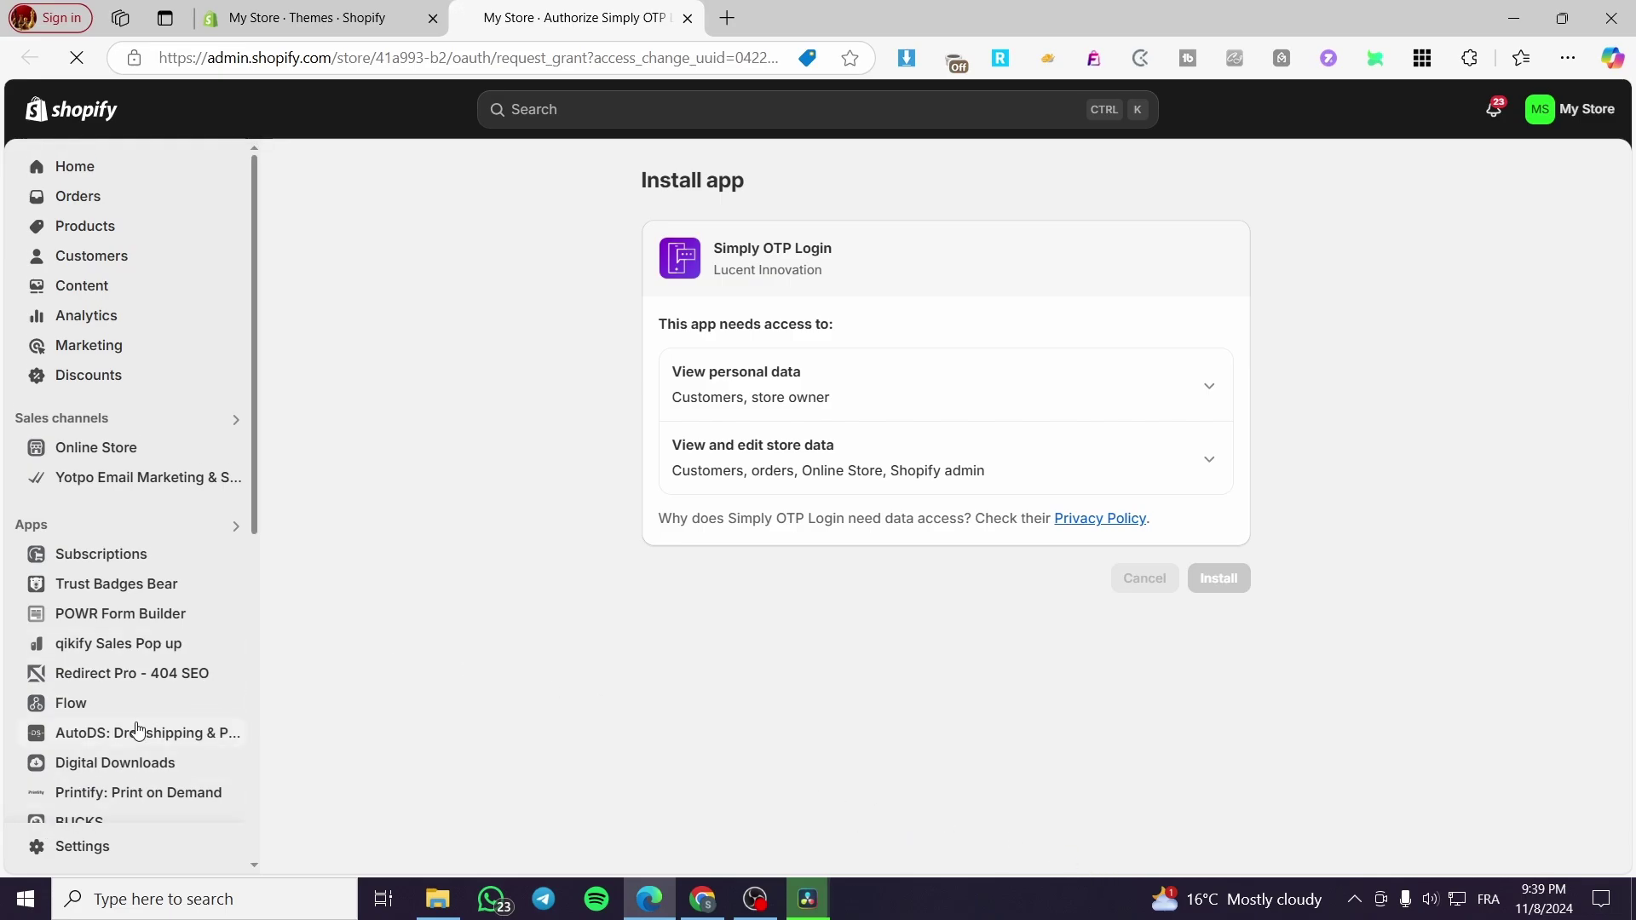
{"action": "scroll", "coordinate": [223, 726], "scroll_direction": "down", "scroll_amount": 5}
{"action": "scroll", "coordinate": [42, 564], "scroll_direction": "up", "scroll_amount": 5}
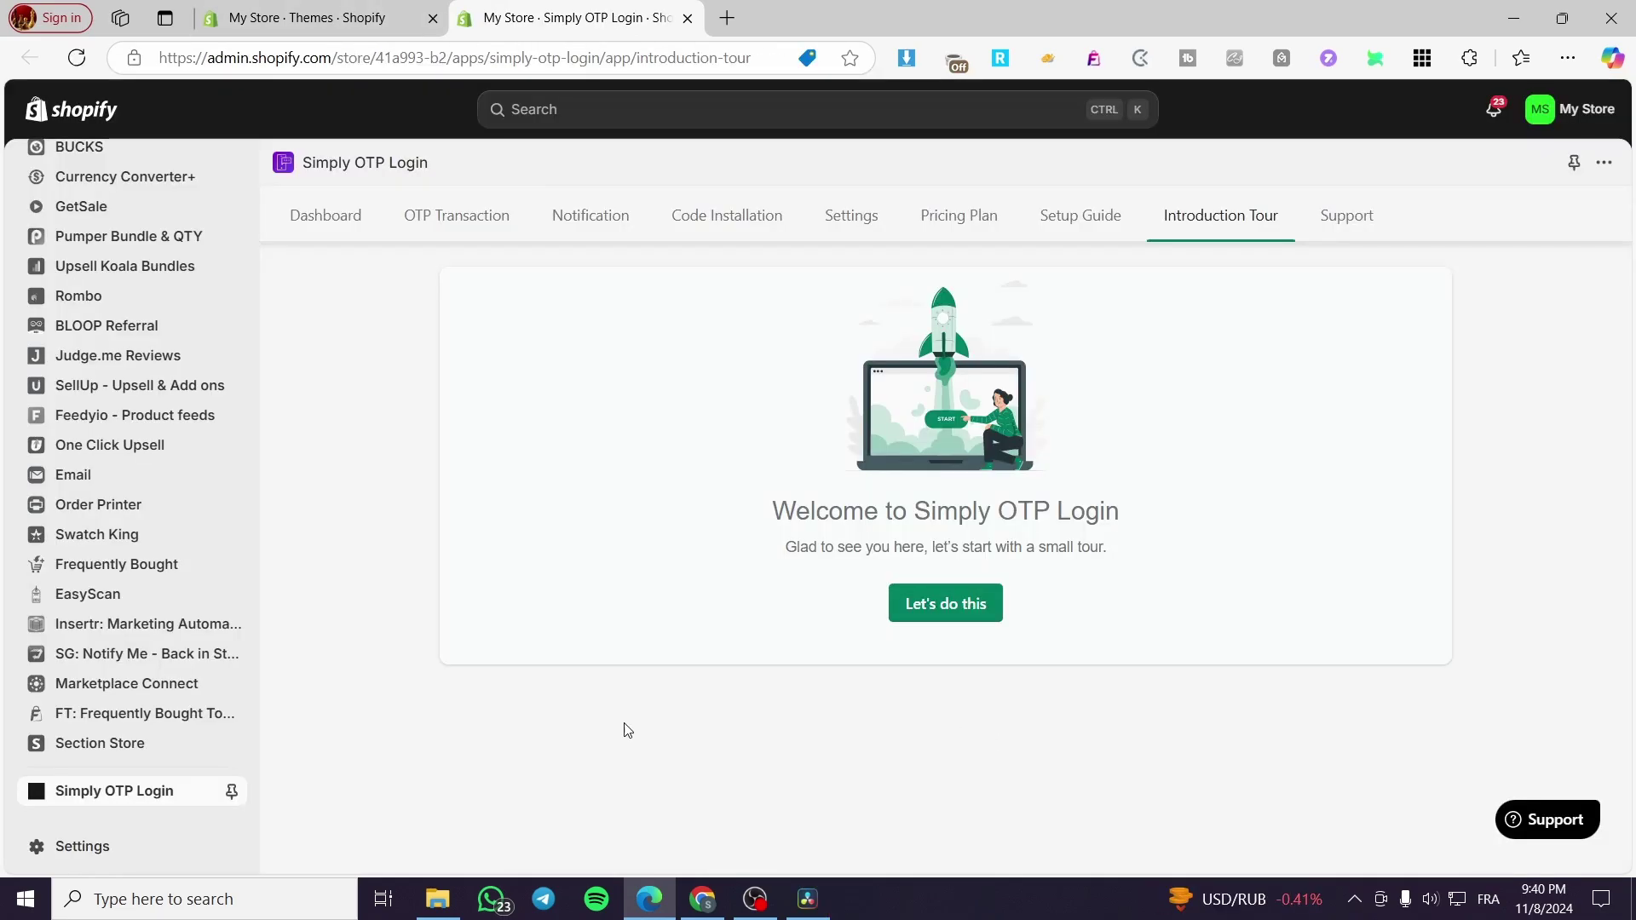
{"action": "left_click", "coordinate": [231, 792]}
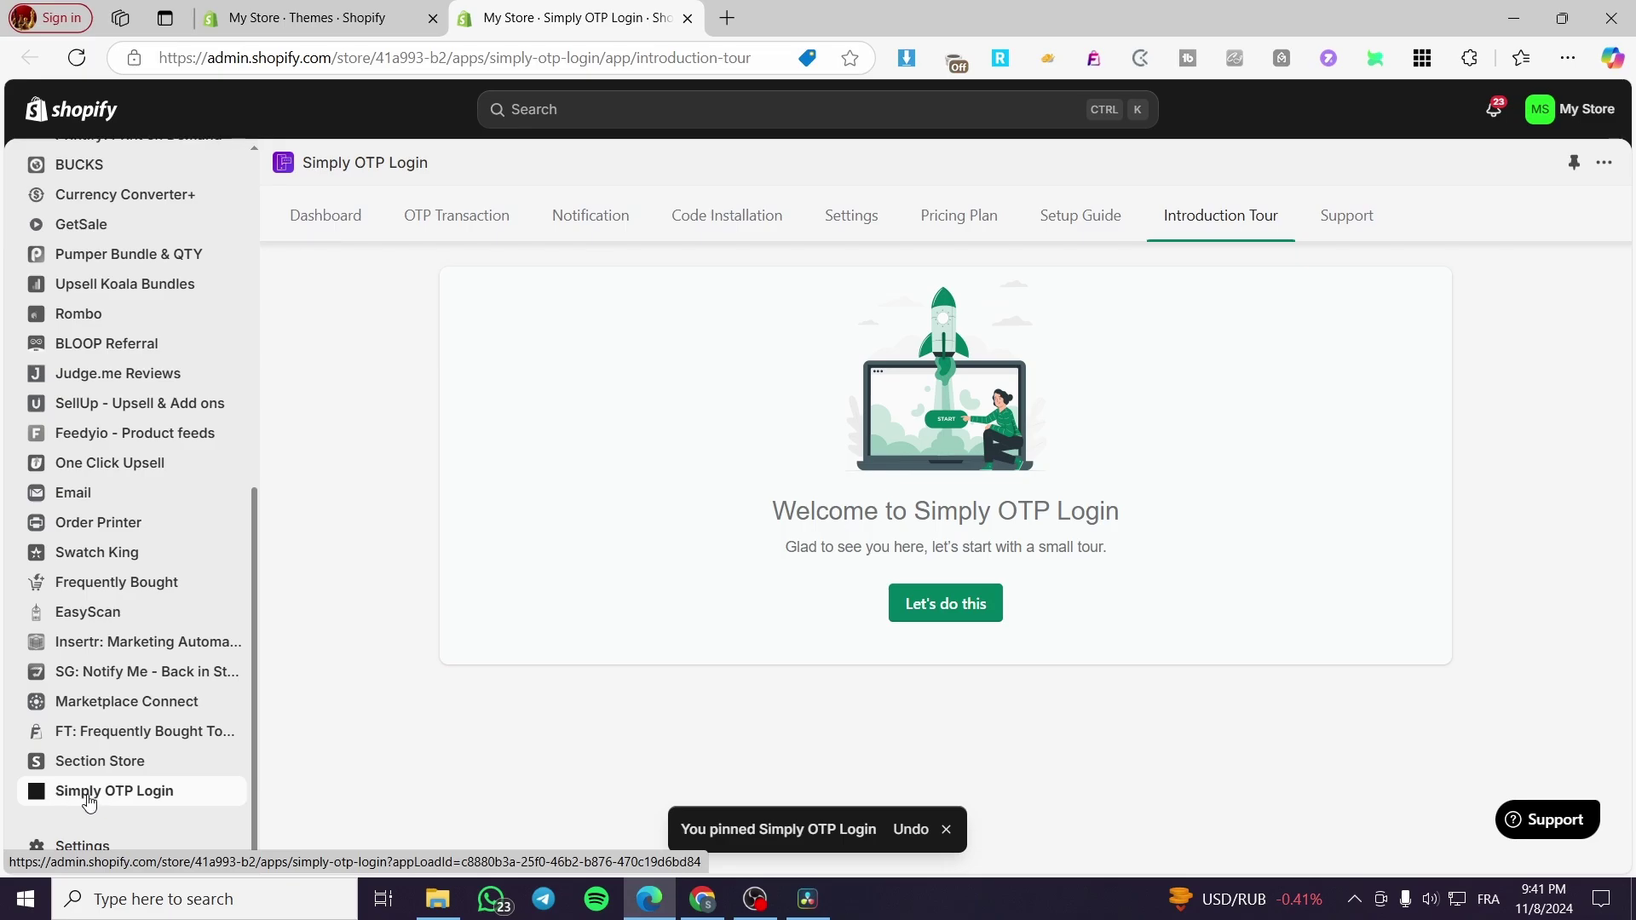
{"action": "left_click_drag", "start_coordinate": [91, 801], "coordinate": [120, 548]}
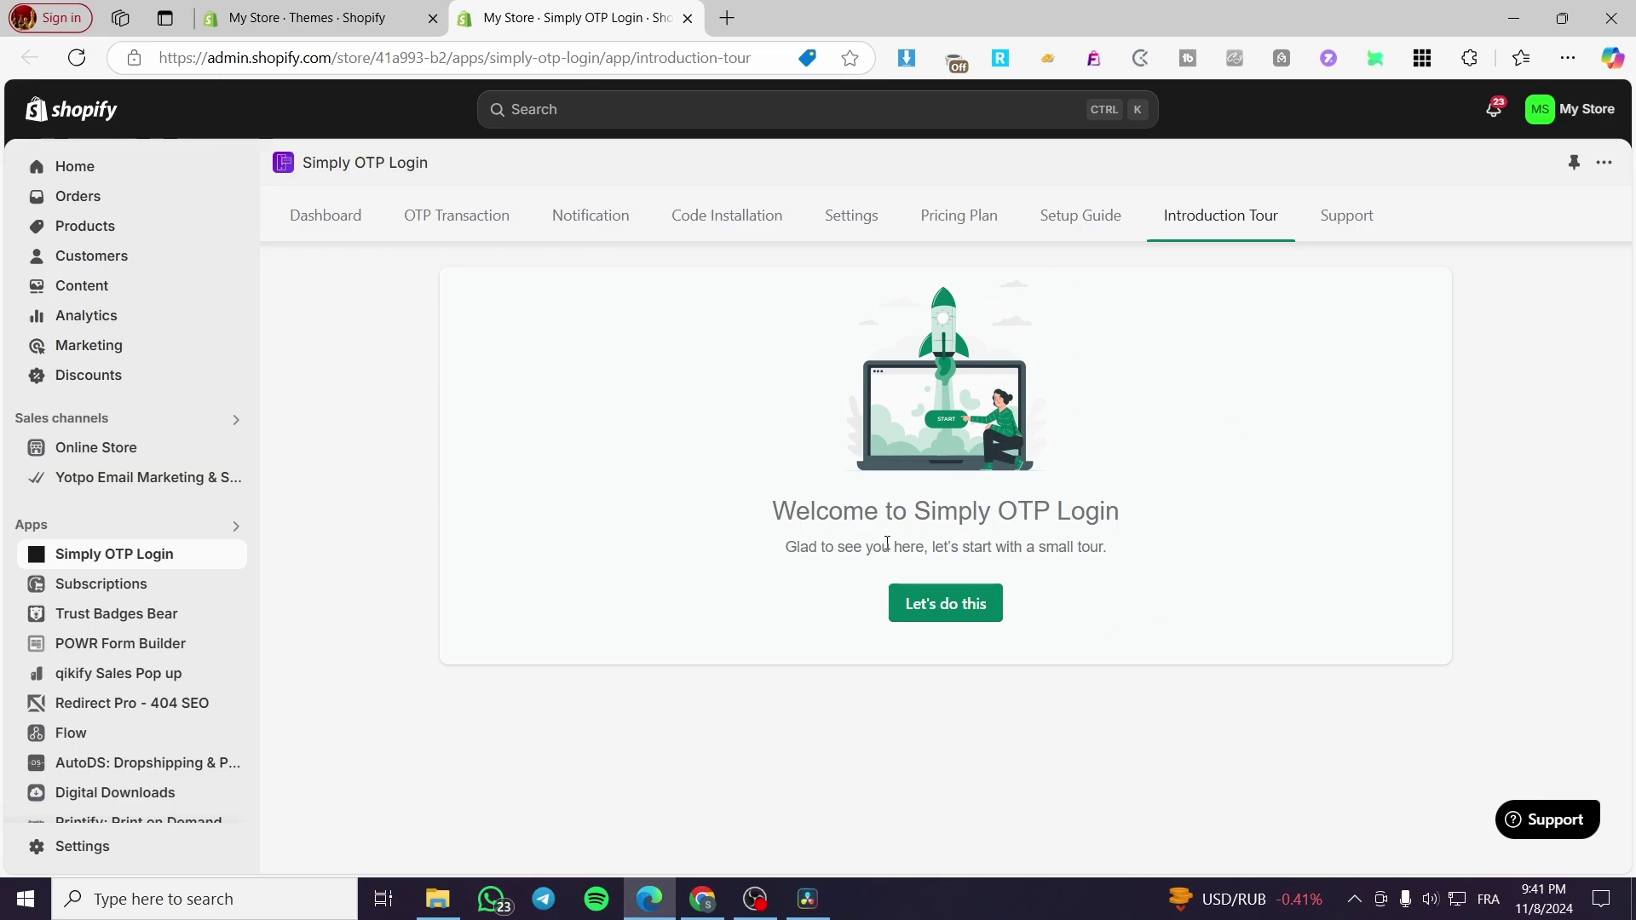
Step through the tour's Dashboard, Settings, Code Installation and Otp Transaction tips, then open Dashboard.
{"action": "left_click", "coordinate": [989, 610]}
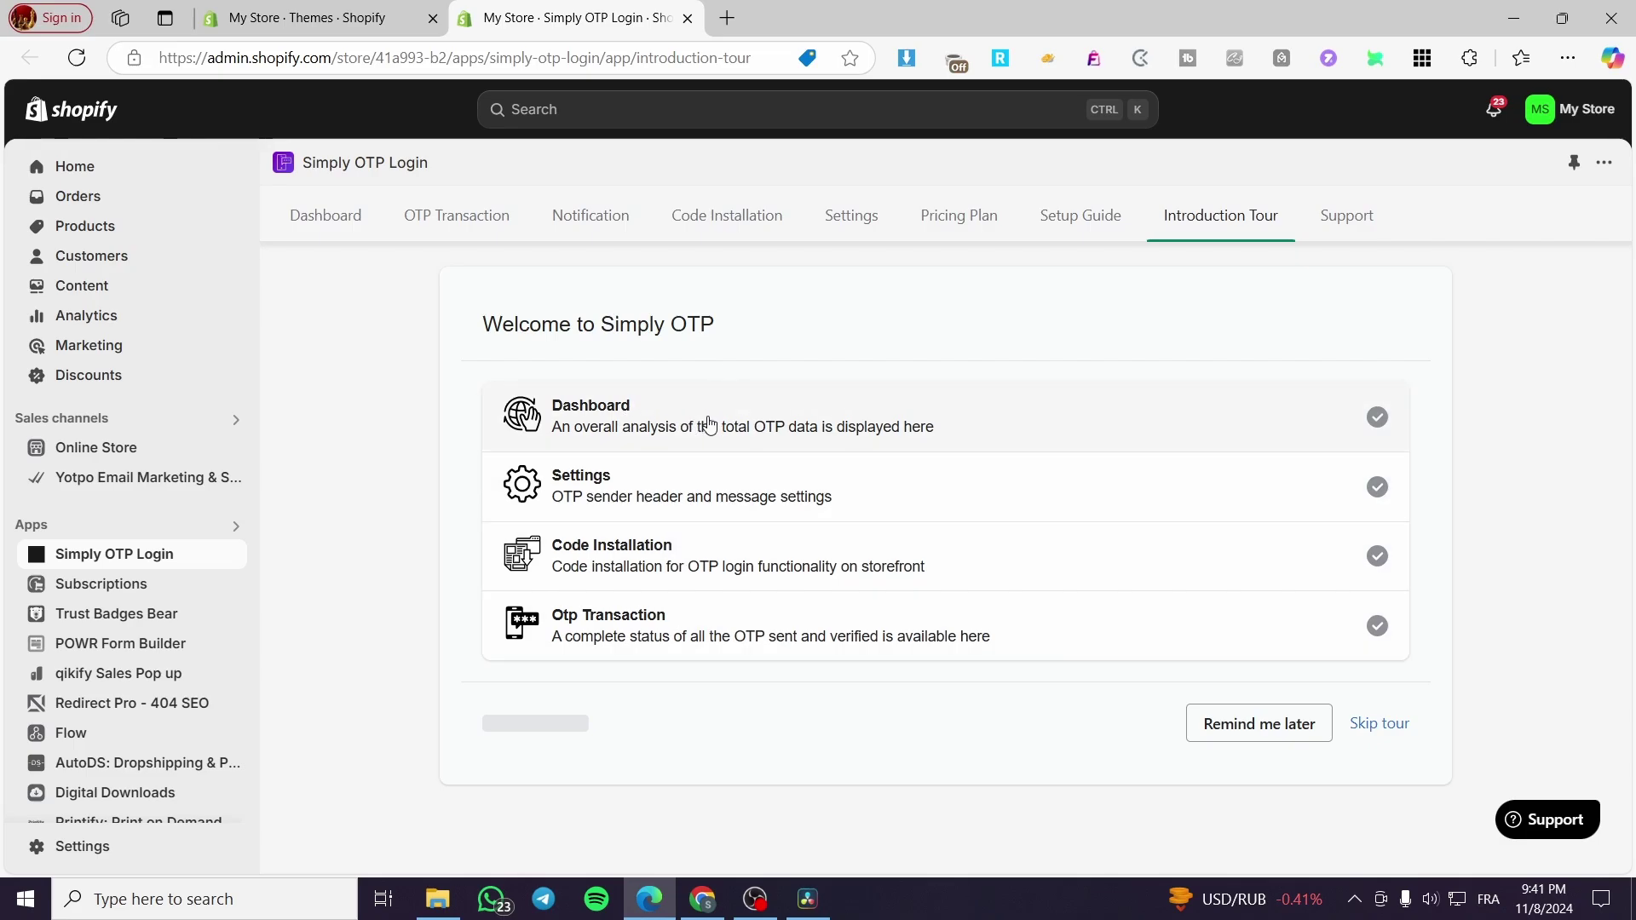
{"action": "left_click", "coordinate": [582, 441]}
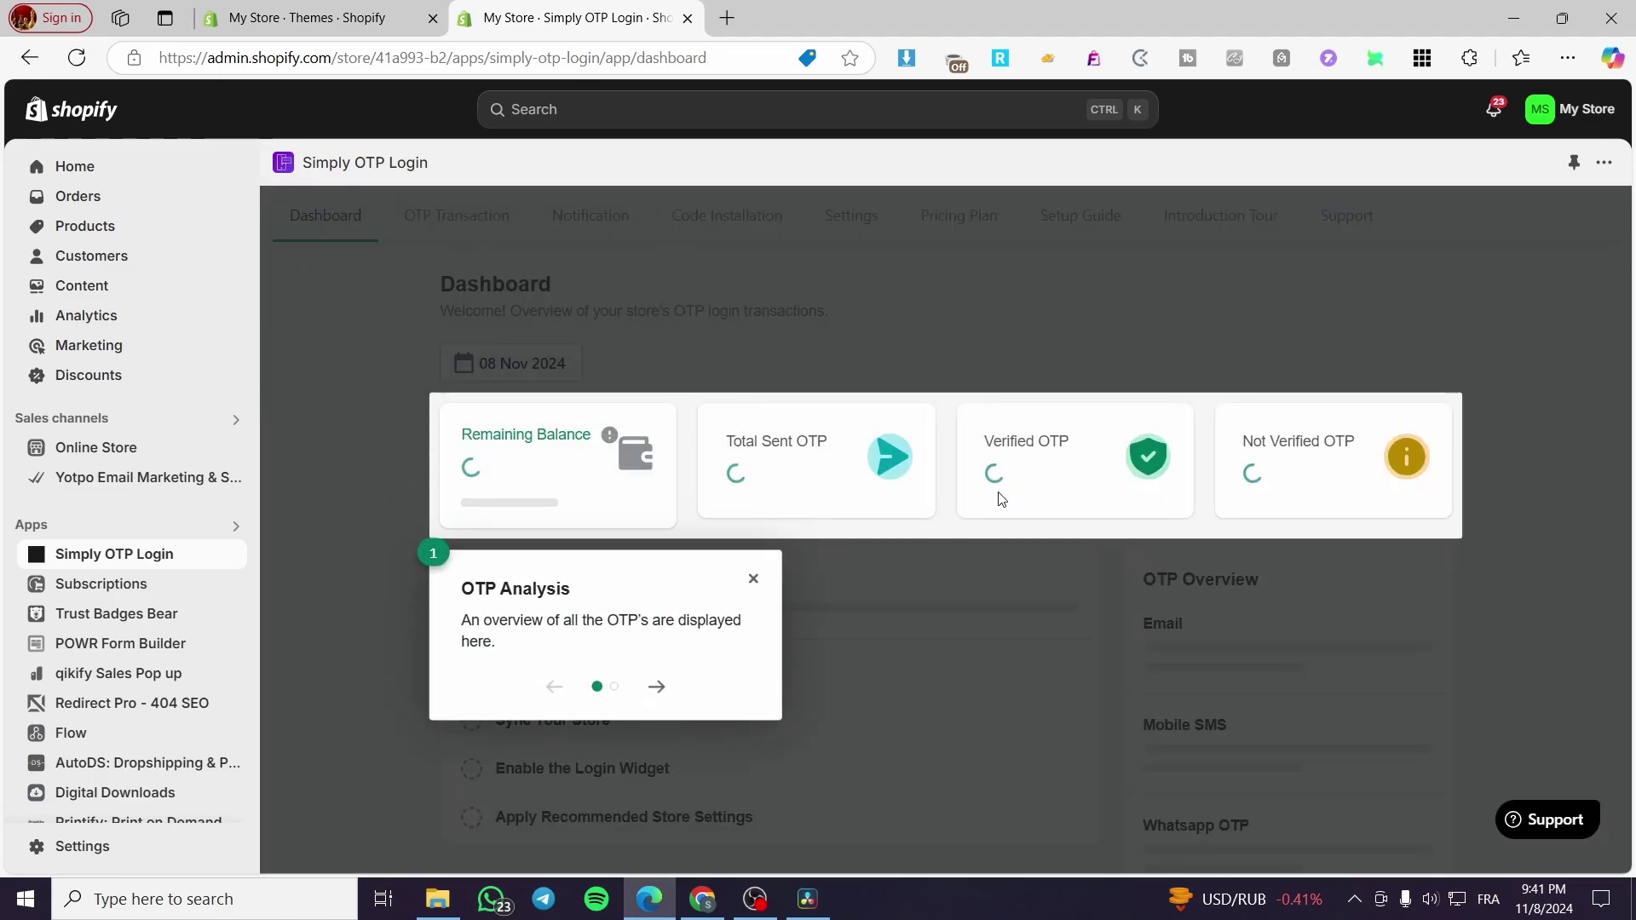
{"action": "left_click", "coordinate": [753, 581]}
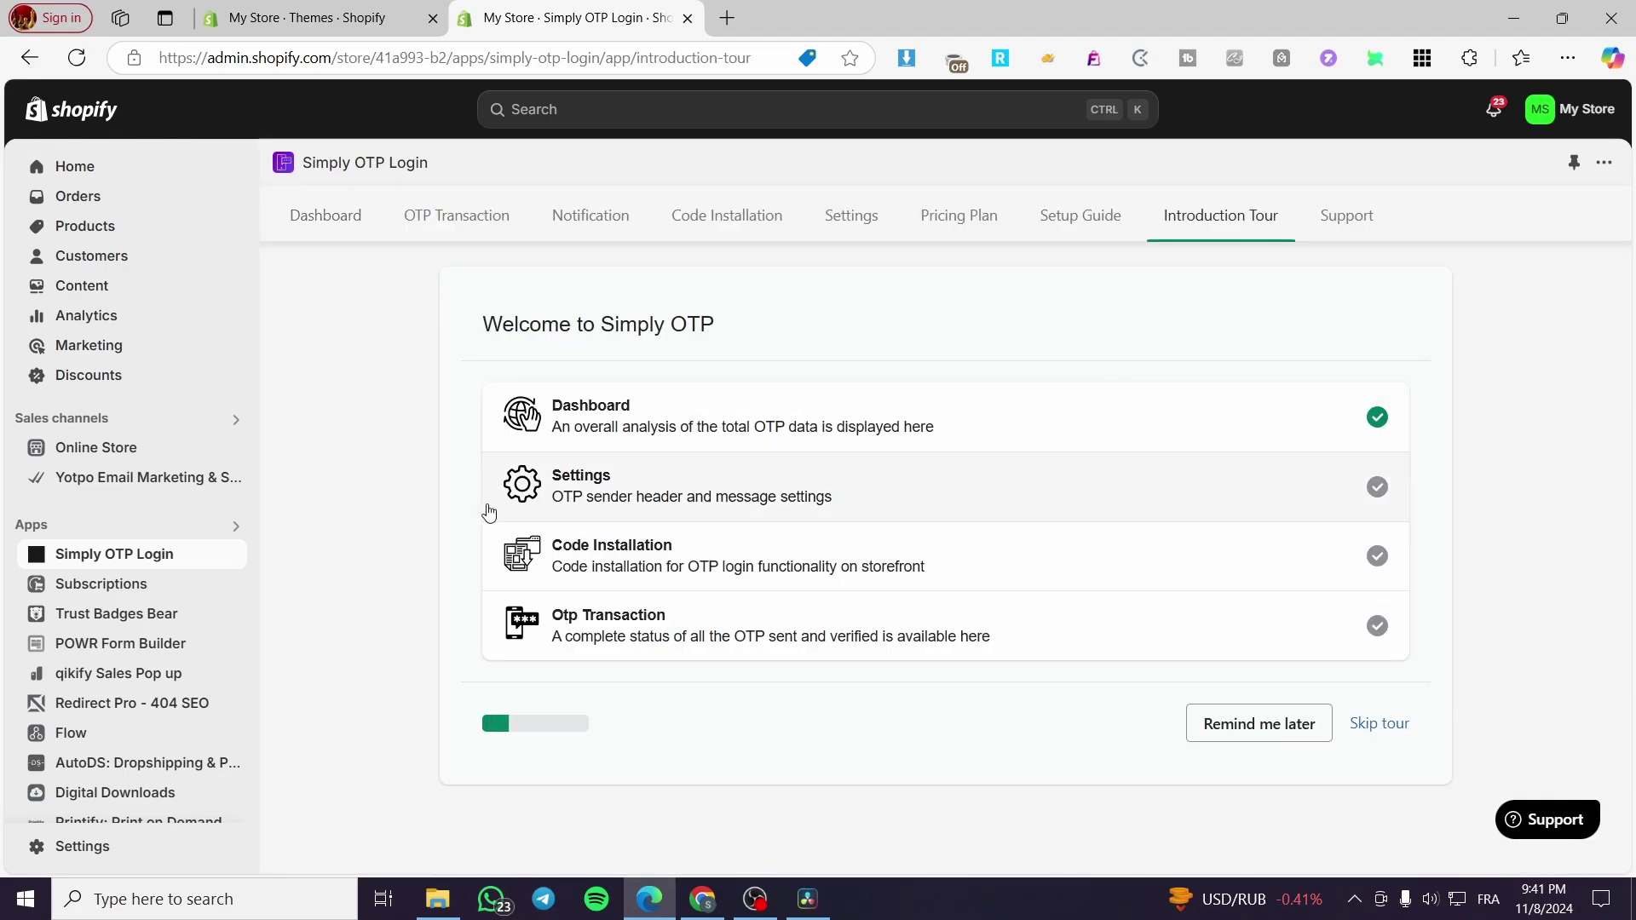
{"action": "left_click", "coordinate": [620, 480]}
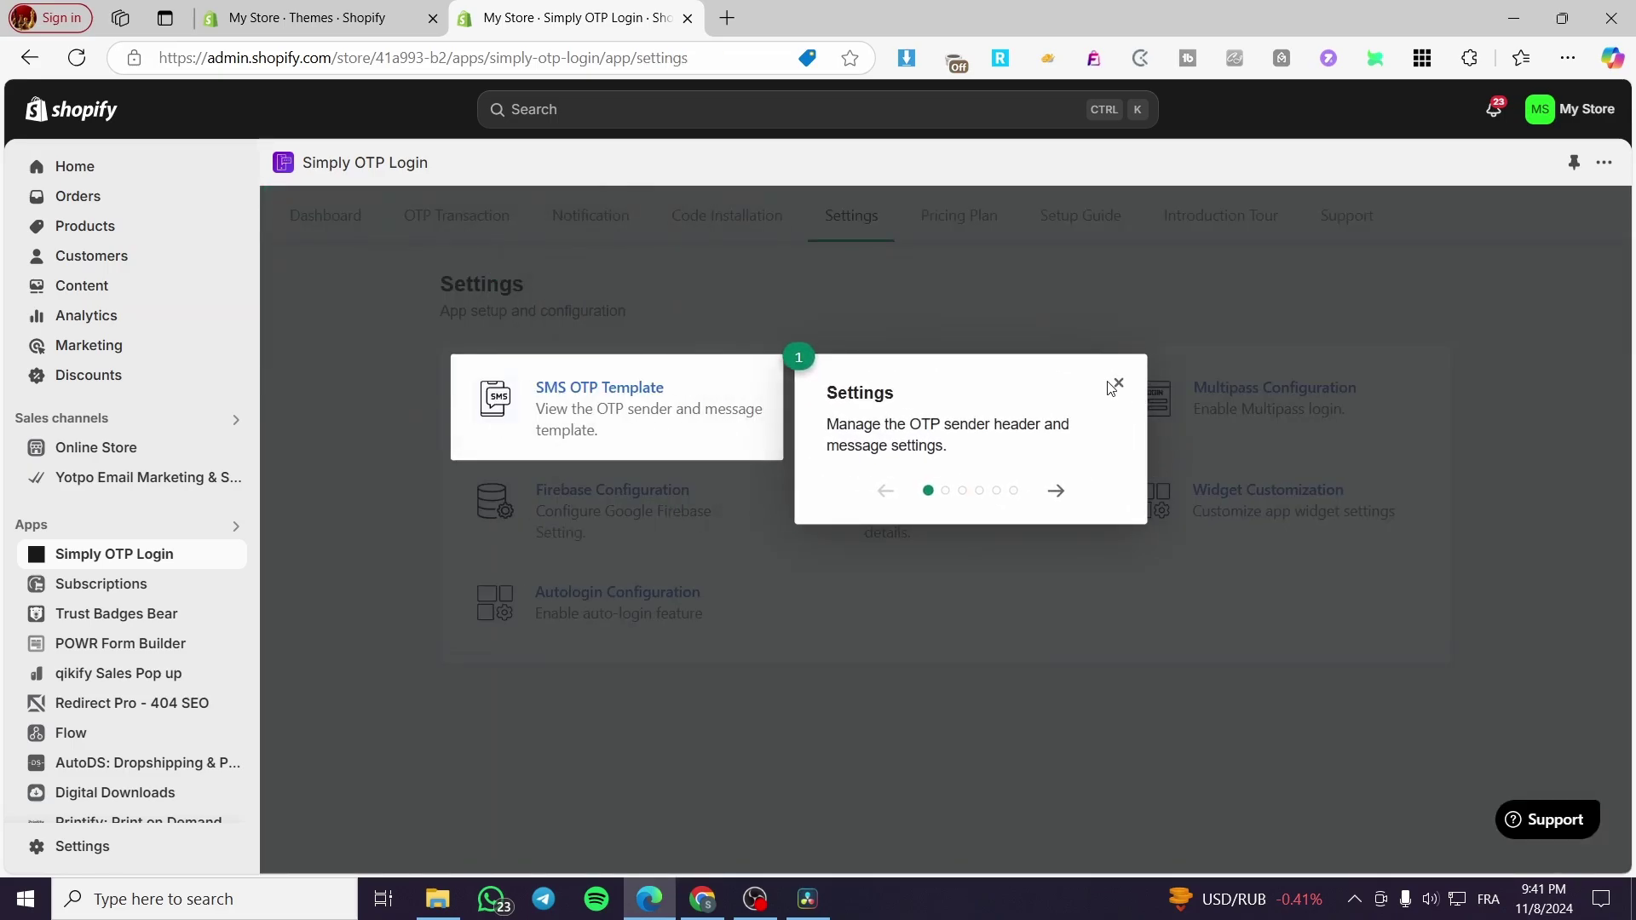
{"action": "left_click", "coordinate": [1119, 389]}
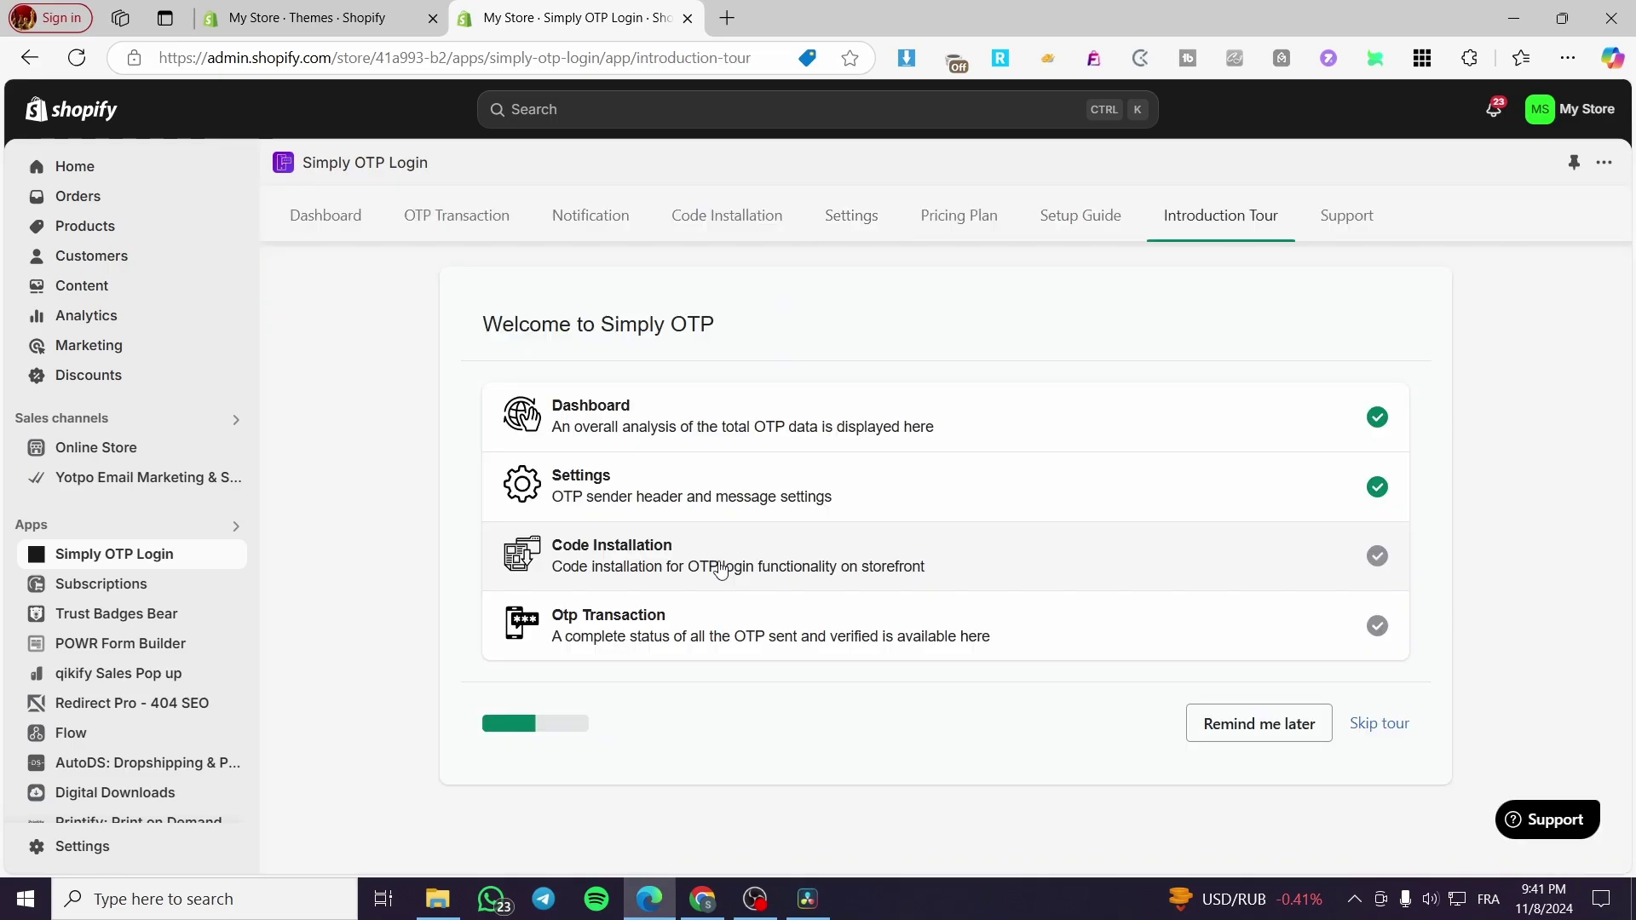
{"action": "left_click", "coordinate": [722, 568]}
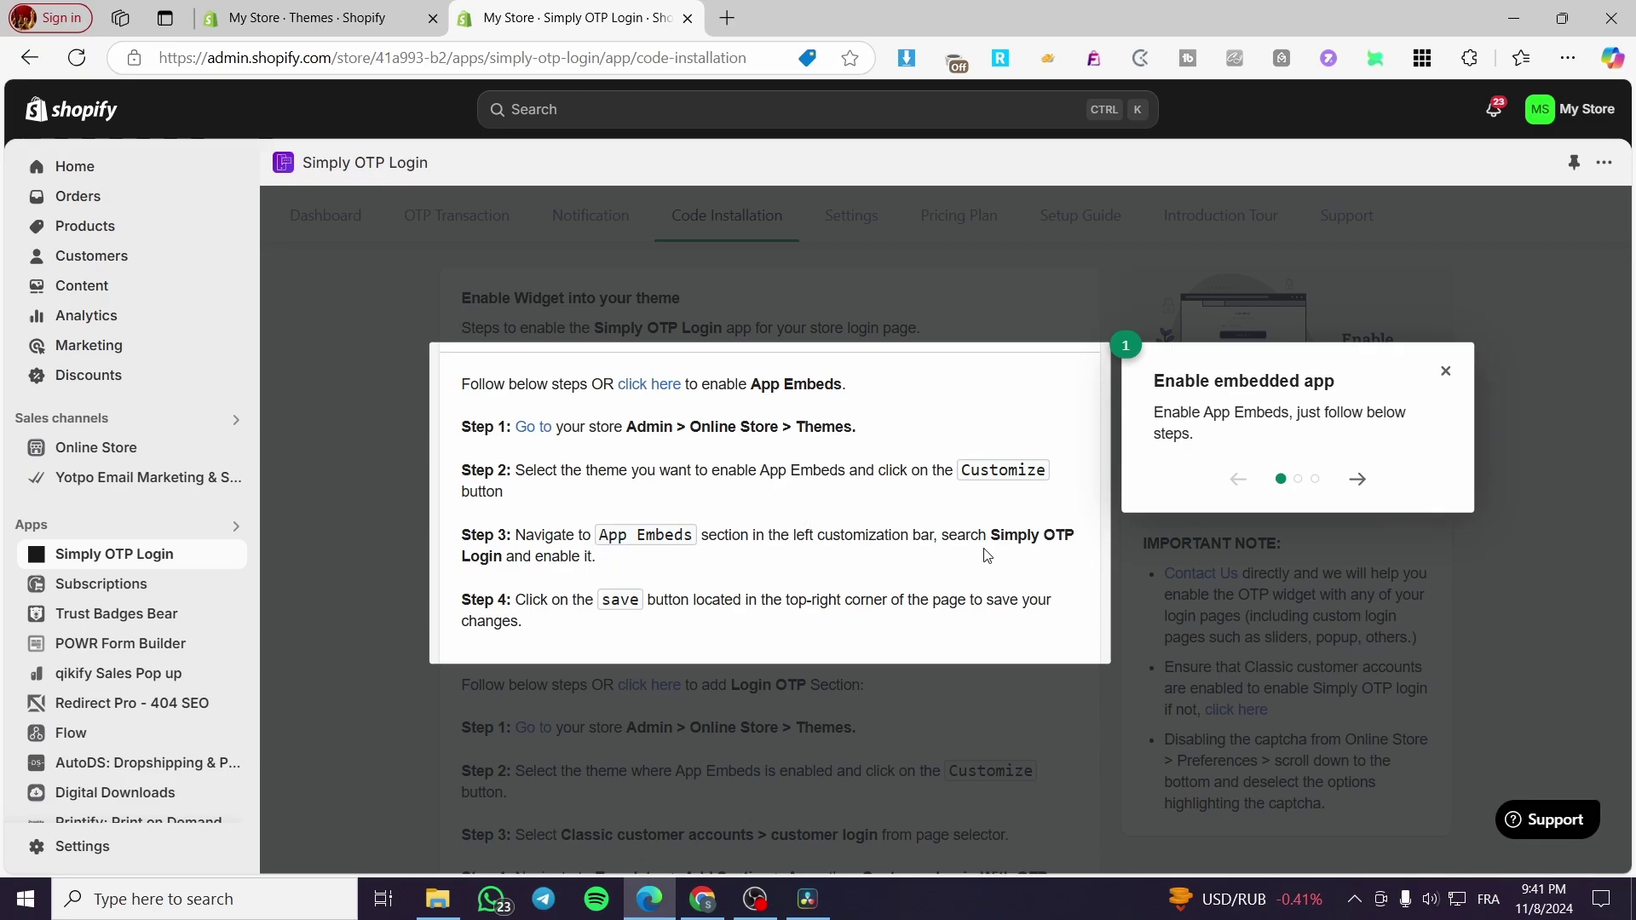
{"action": "left_click", "coordinate": [1445, 371]}
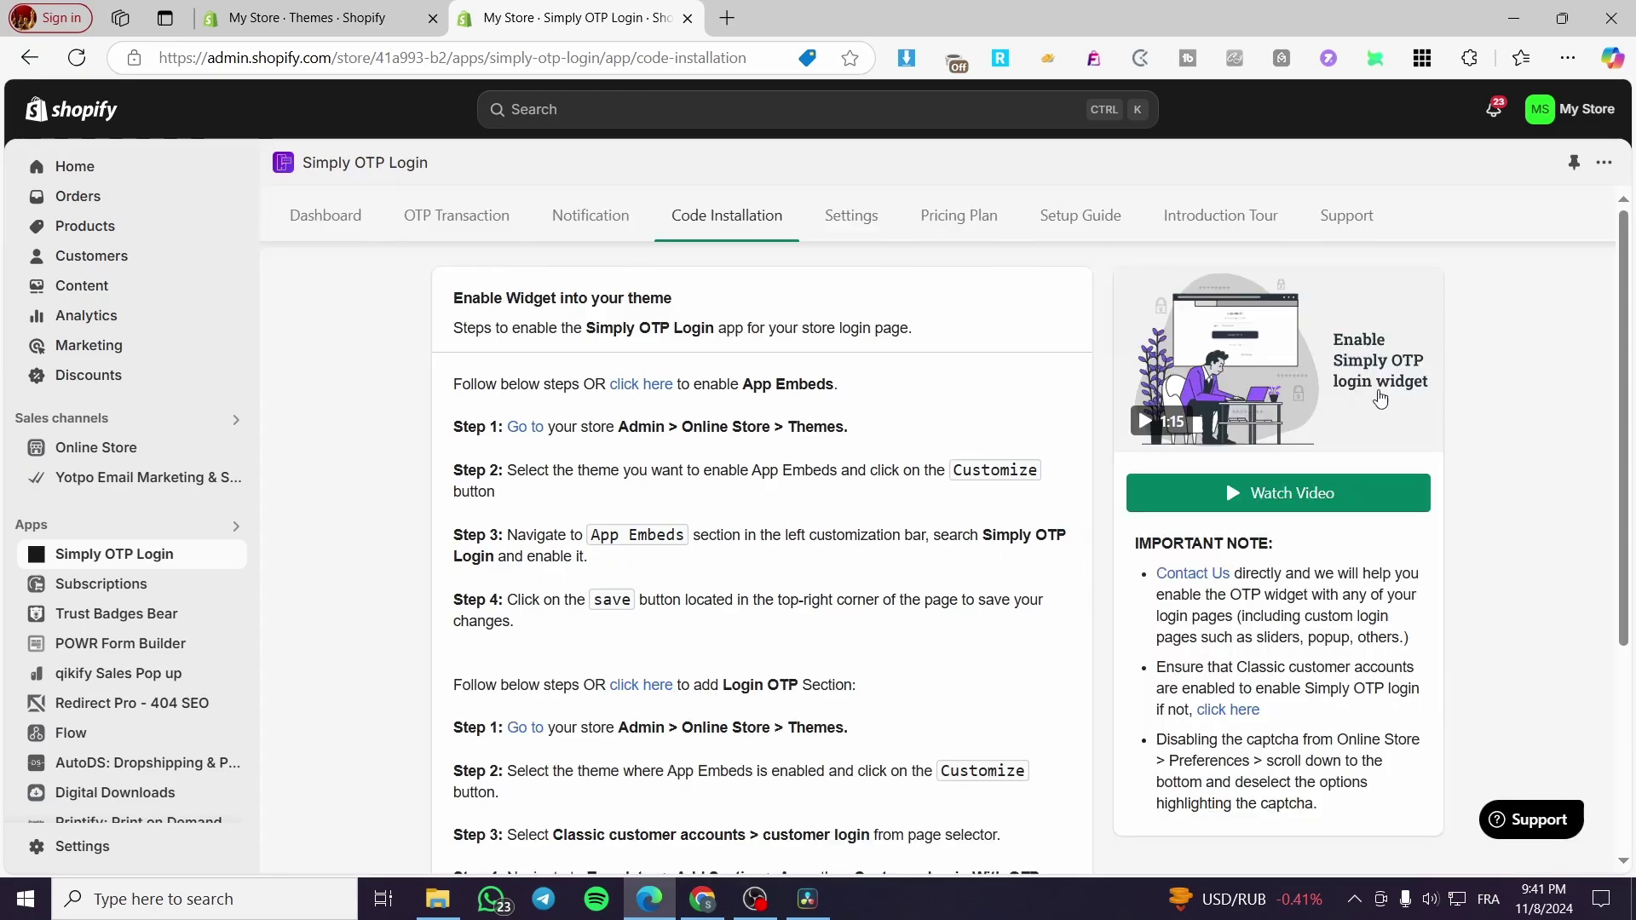
{"action": "left_click", "coordinate": [654, 644]}
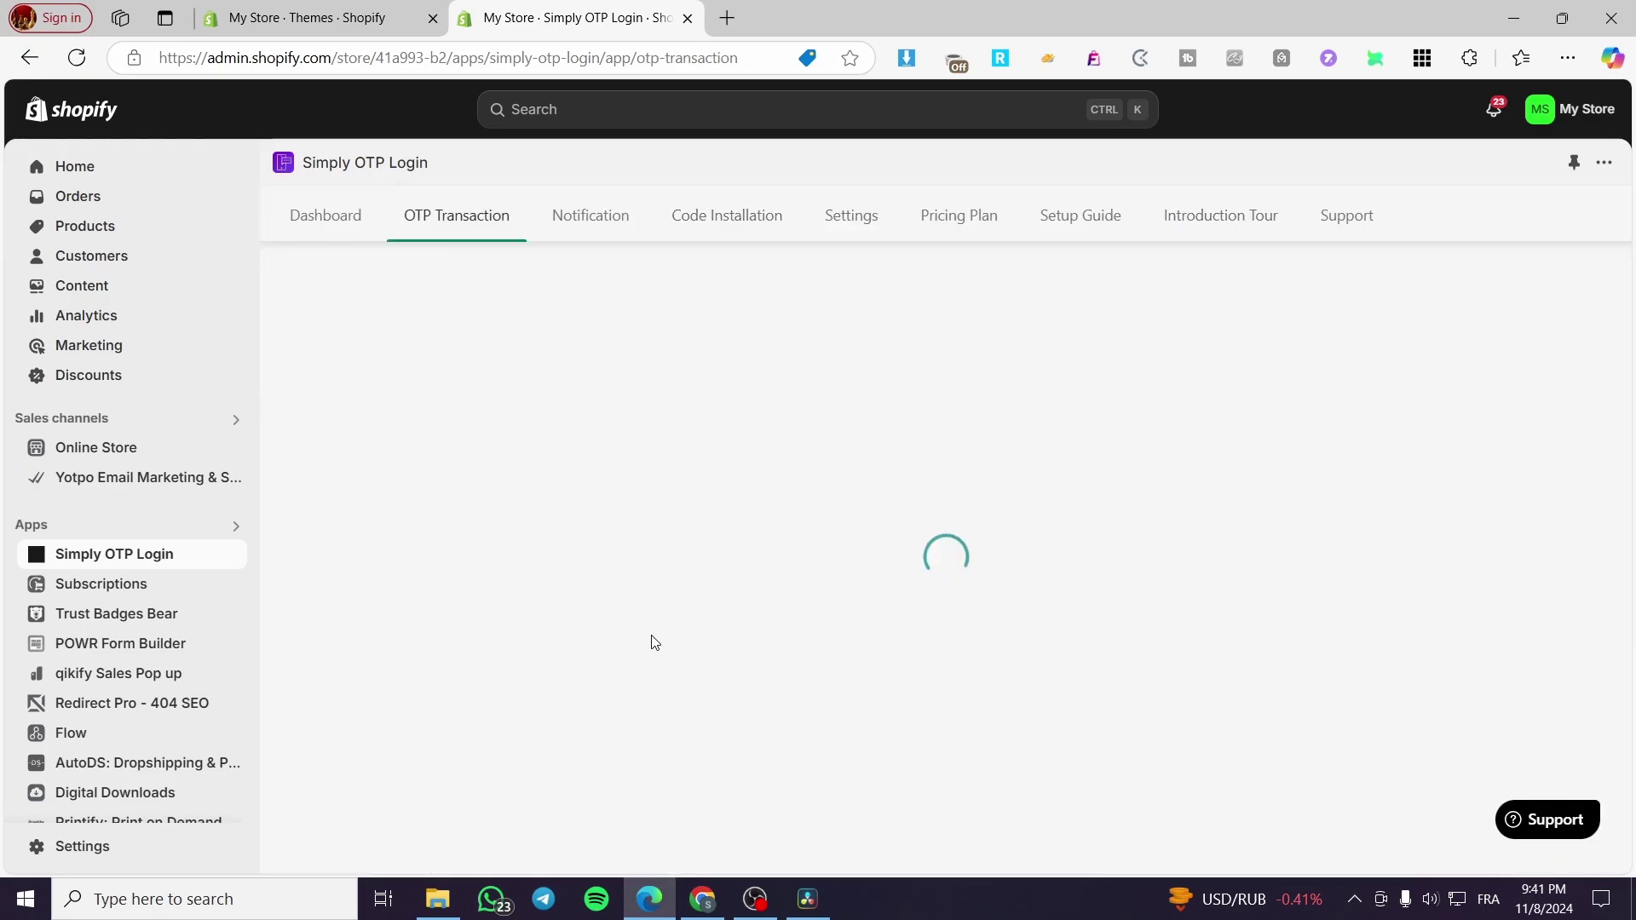
{"action": "left_click", "coordinate": [620, 452]}
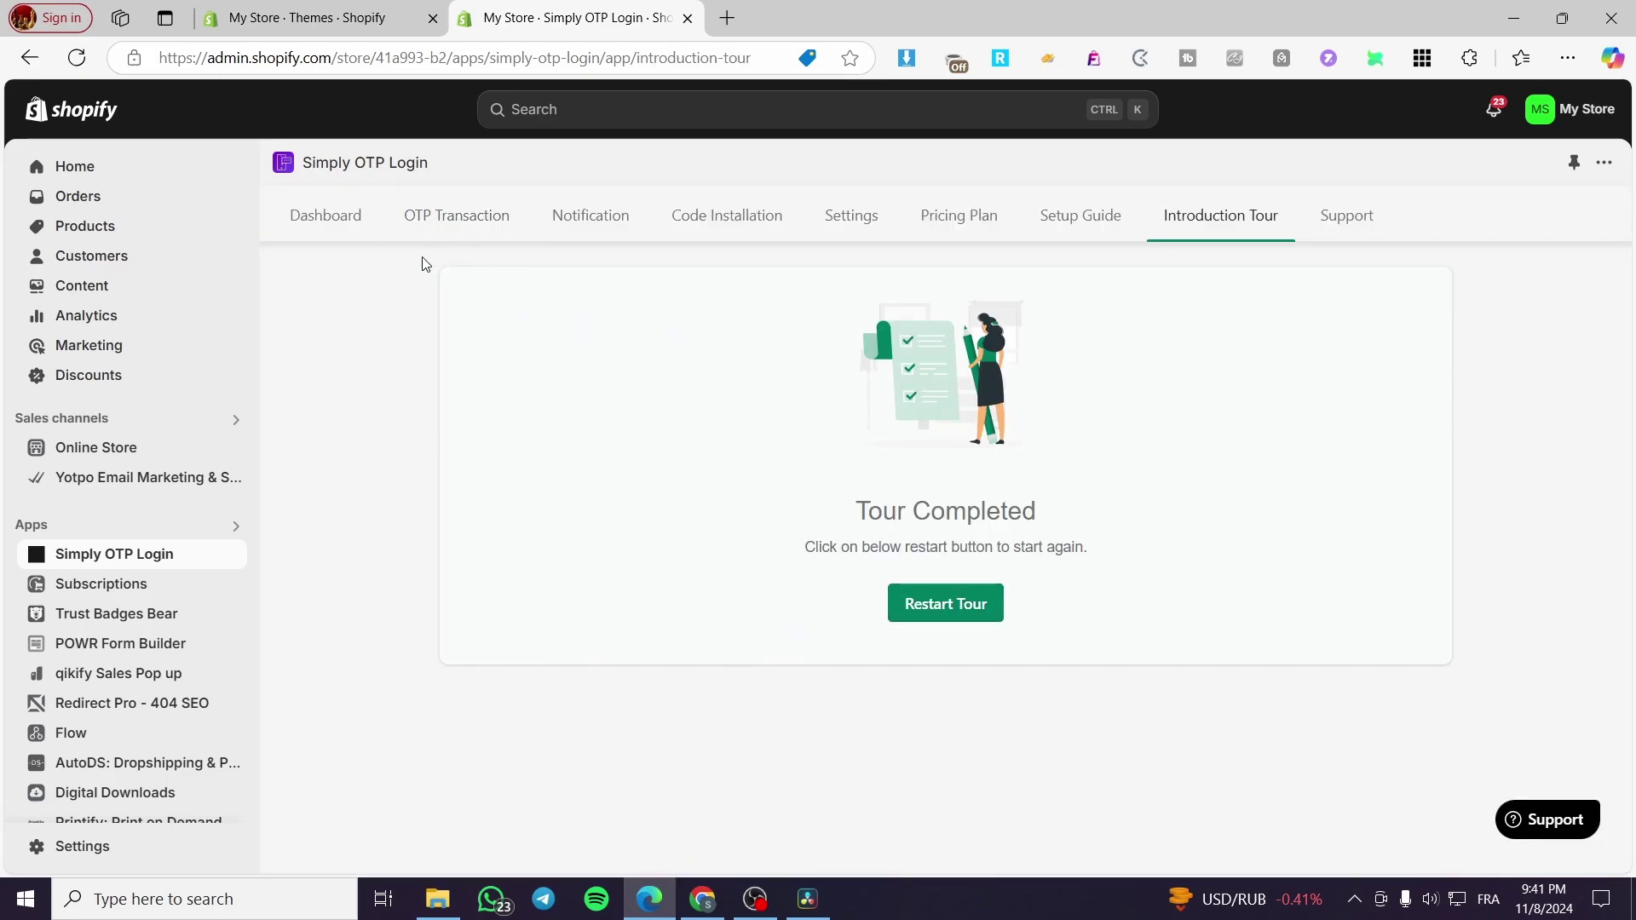
{"action": "left_click", "coordinate": [337, 235]}
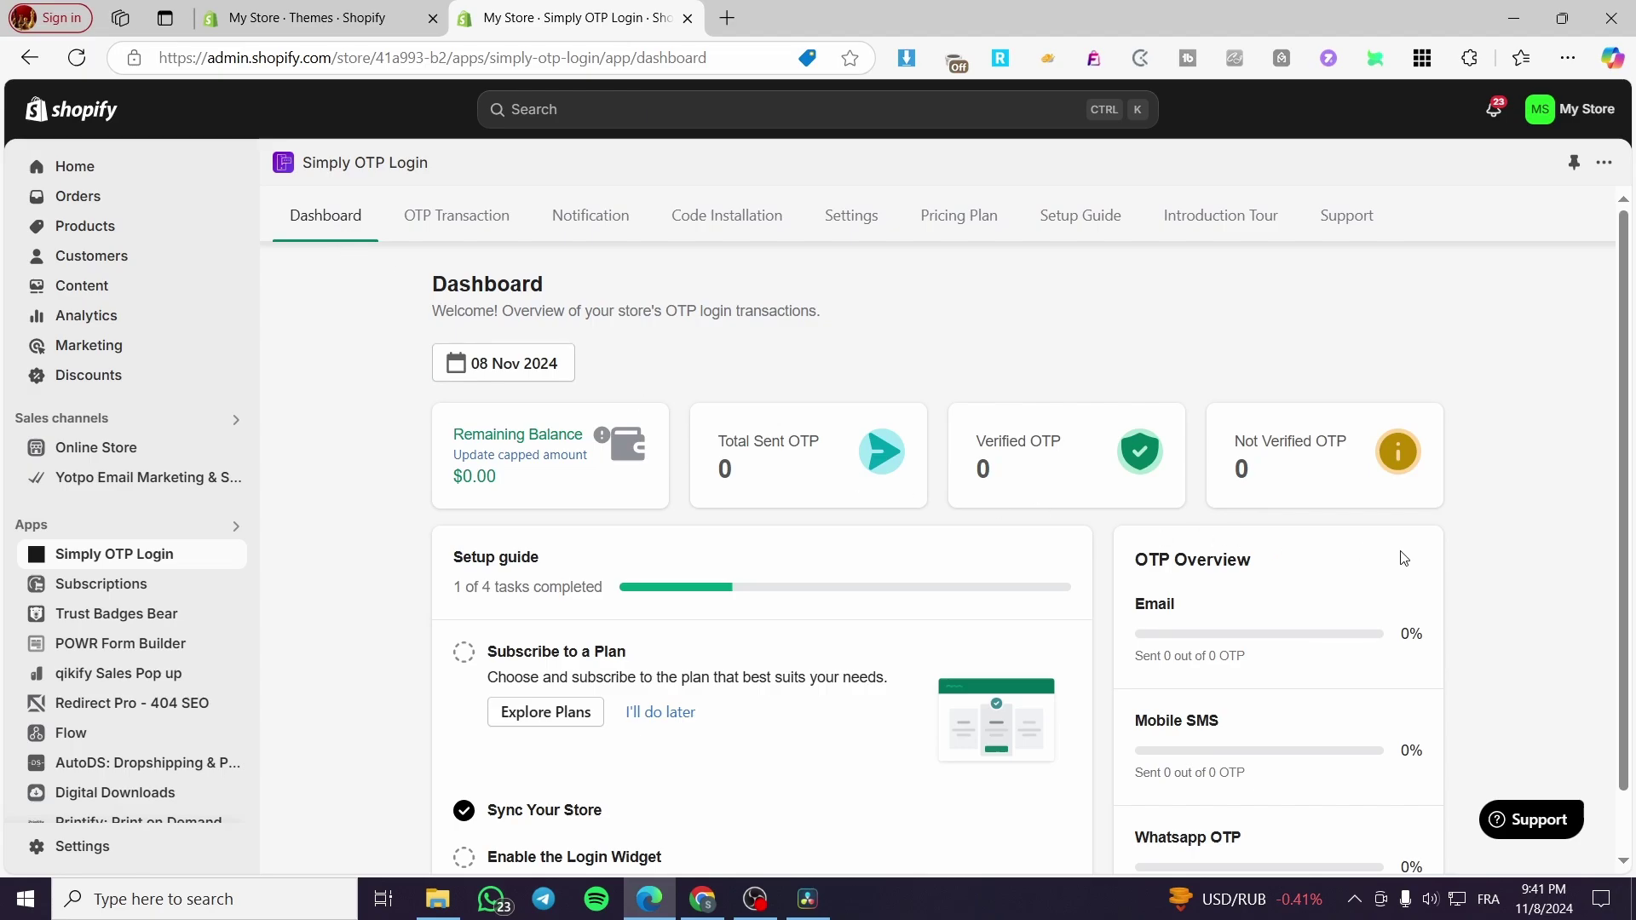
{"action": "scroll", "coordinate": [1193, 563], "scroll_direction": "down", "scroll_amount": 1}
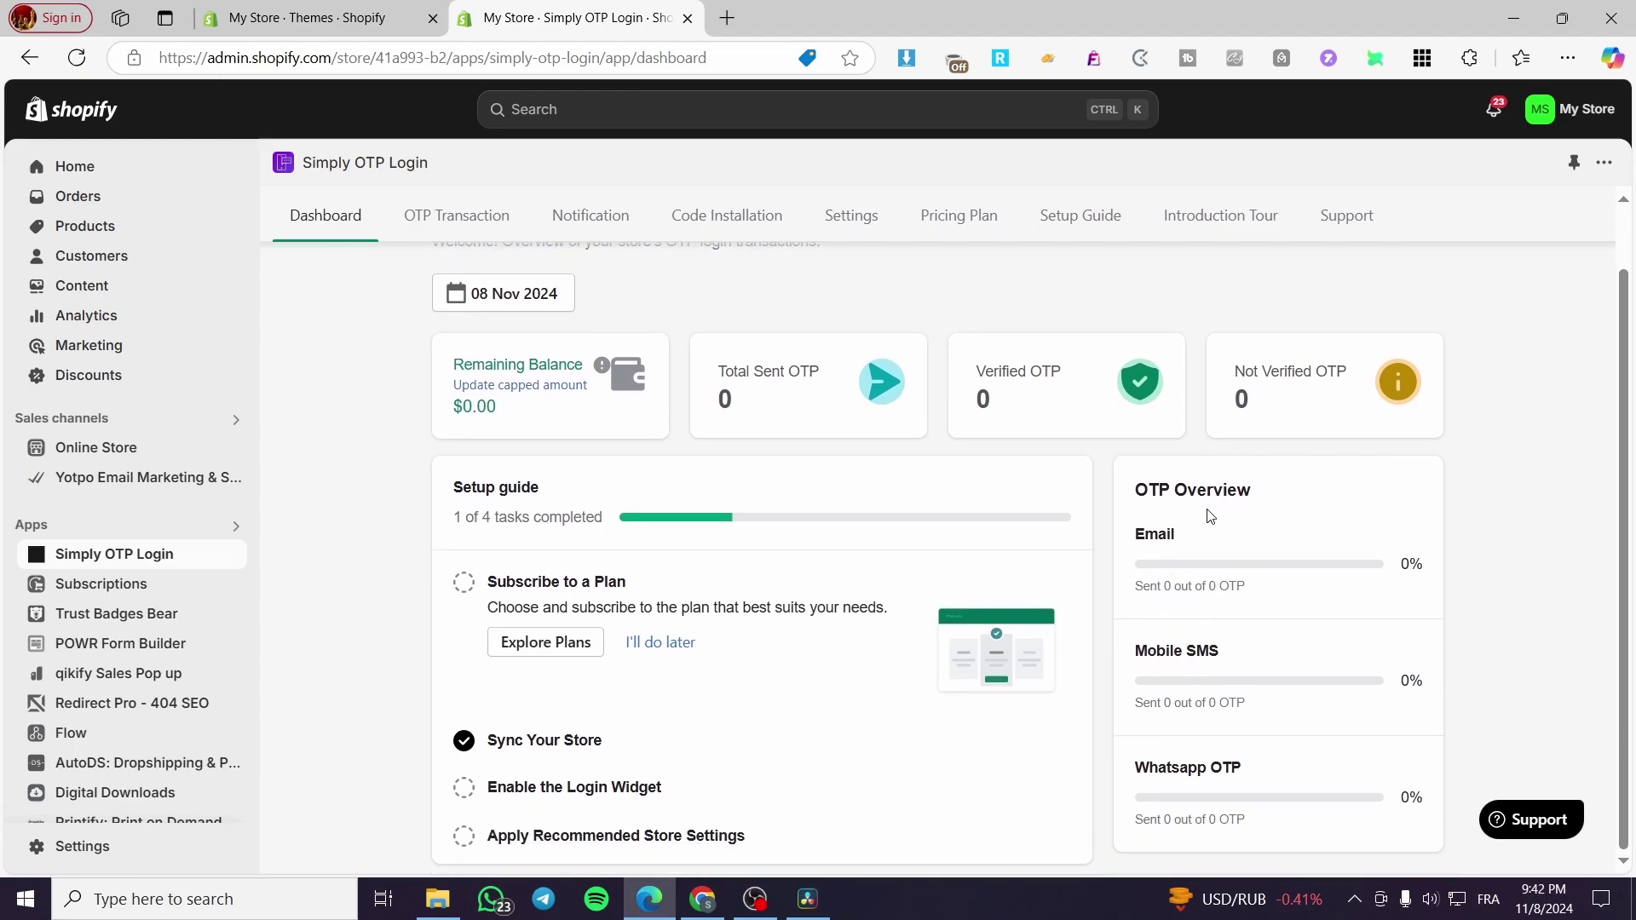
{"action": "left_click_drag", "start_coordinate": [1181, 542], "coordinate": [1106, 540]}
{"action": "left_click_drag", "start_coordinate": [1248, 667], "coordinate": [1135, 649]}
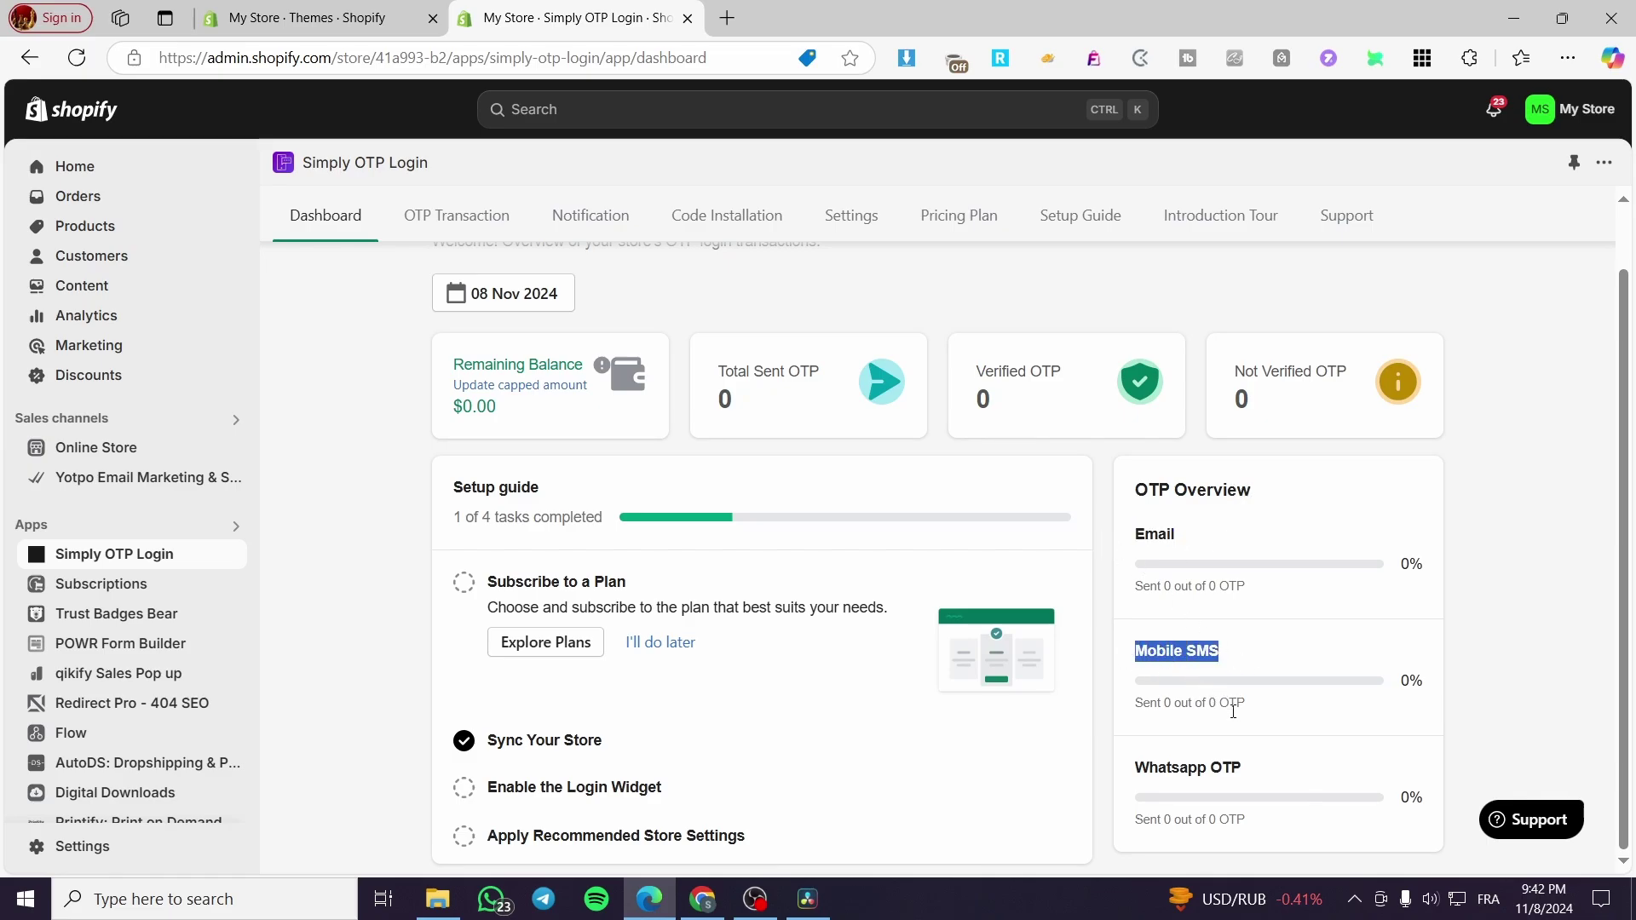
{"action": "left_click_drag", "start_coordinate": [1246, 770], "coordinate": [1145, 770]}
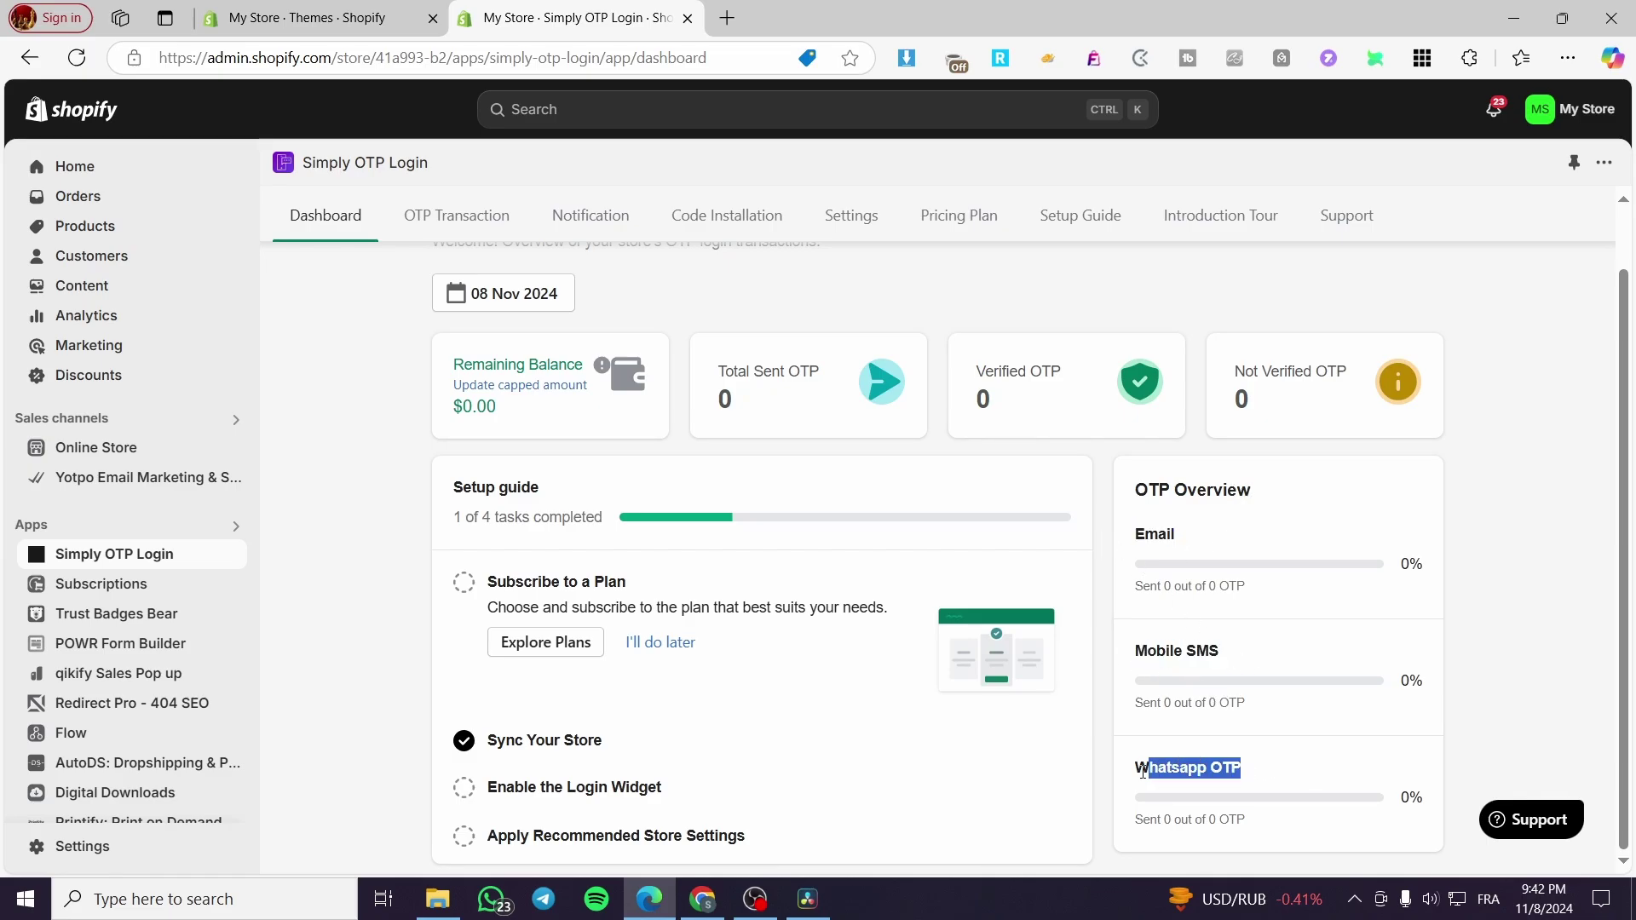
{"action": "left_click", "coordinate": [1193, 769]}
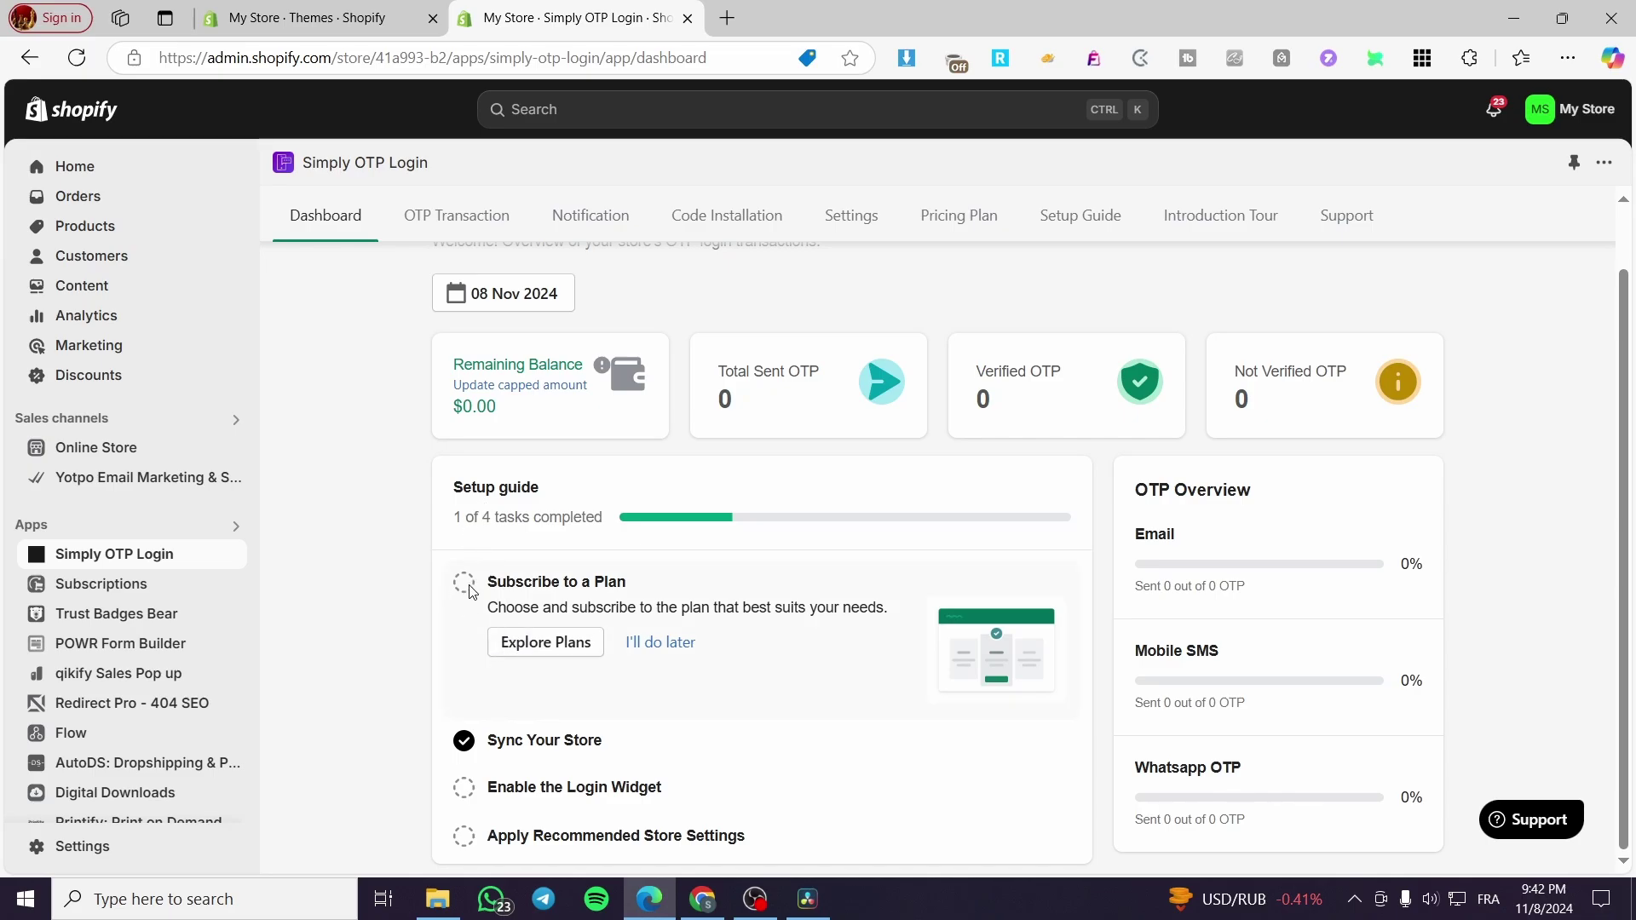
Postpone the Subscribe to a Plan task, review the App Embeds installation steps, and start opening Online Store in a new tab.
{"action": "left_click", "coordinate": [646, 644]}
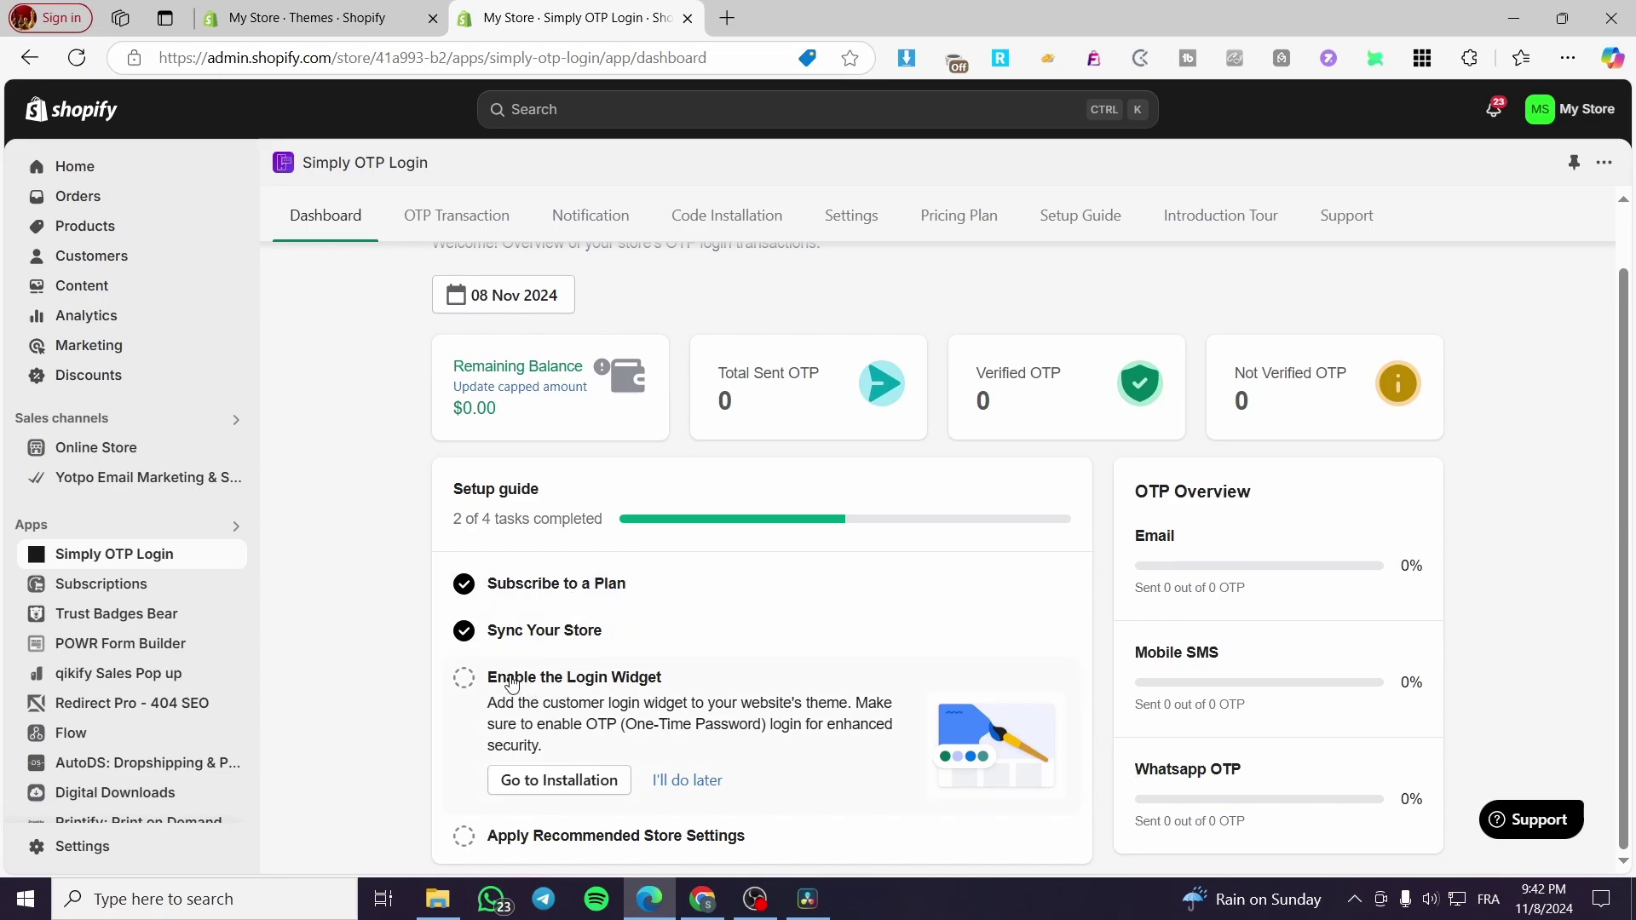
{"action": "left_click", "coordinate": [584, 780]}
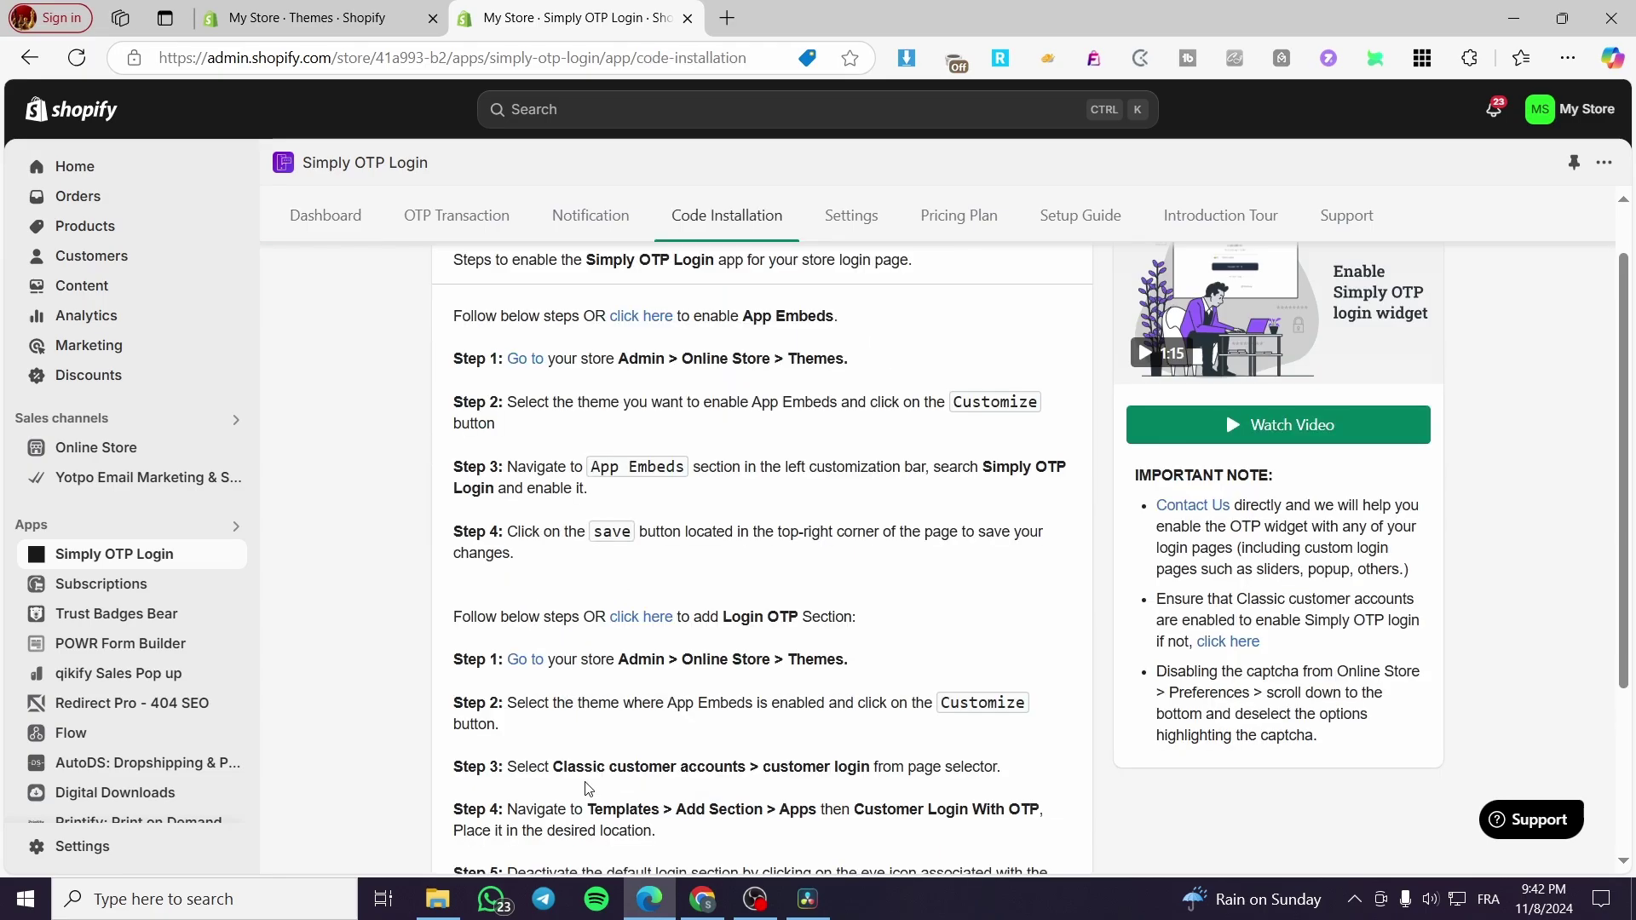
{"action": "scroll", "coordinate": [953, 445], "scroll_direction": "down", "scroll_amount": 3}
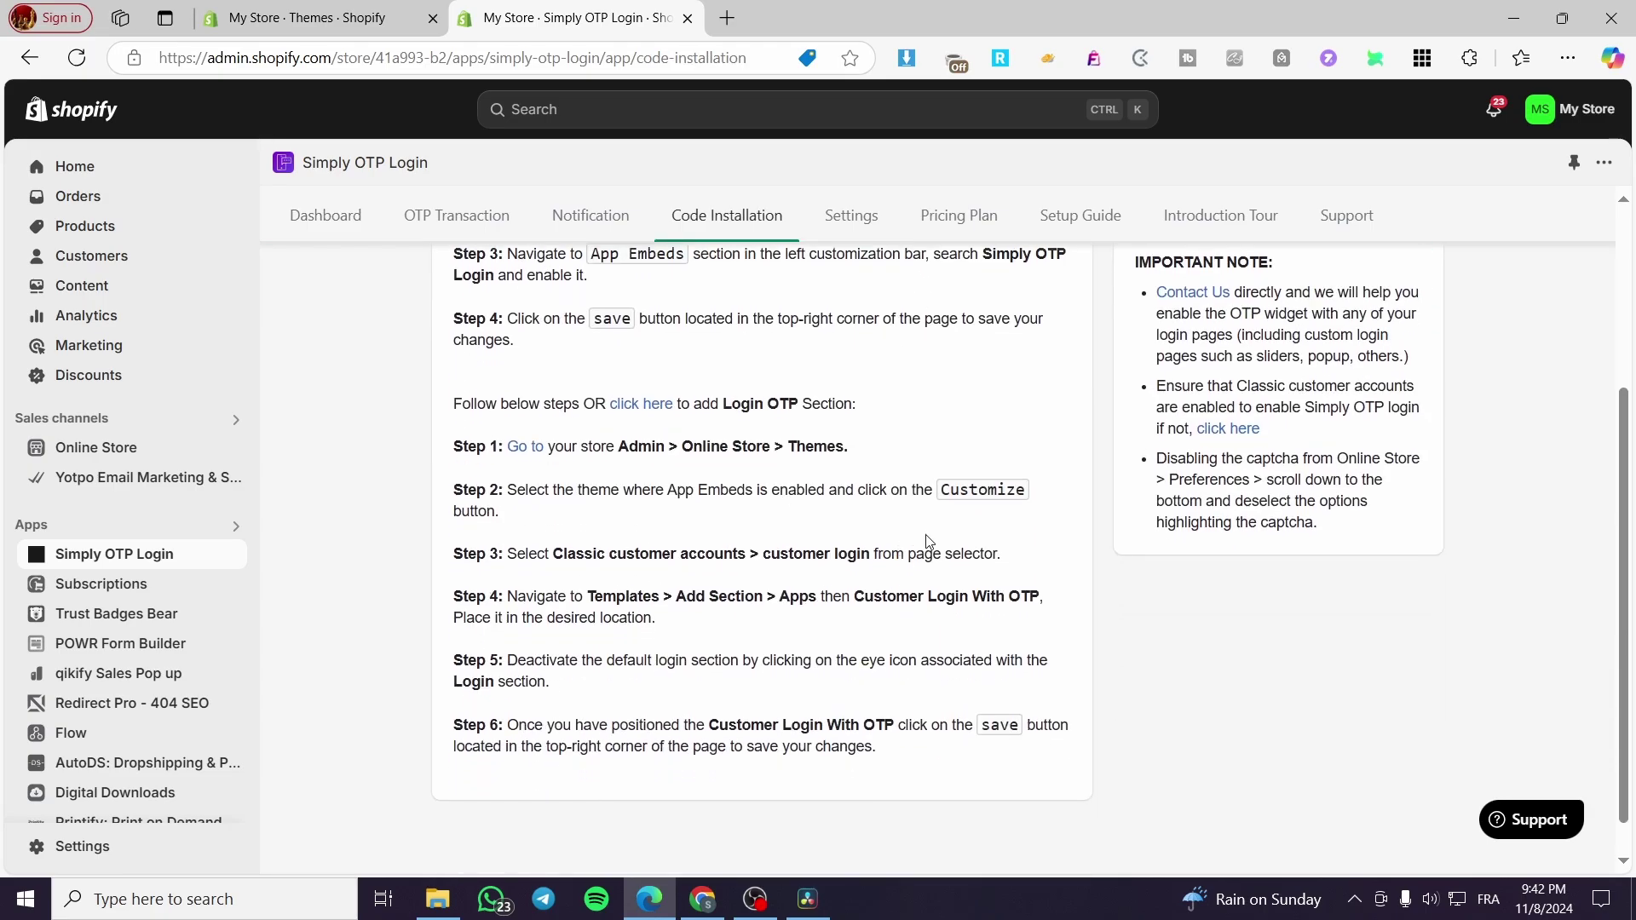
{"action": "scroll", "coordinate": [897, 526], "scroll_direction": "up", "scroll_amount": 3}
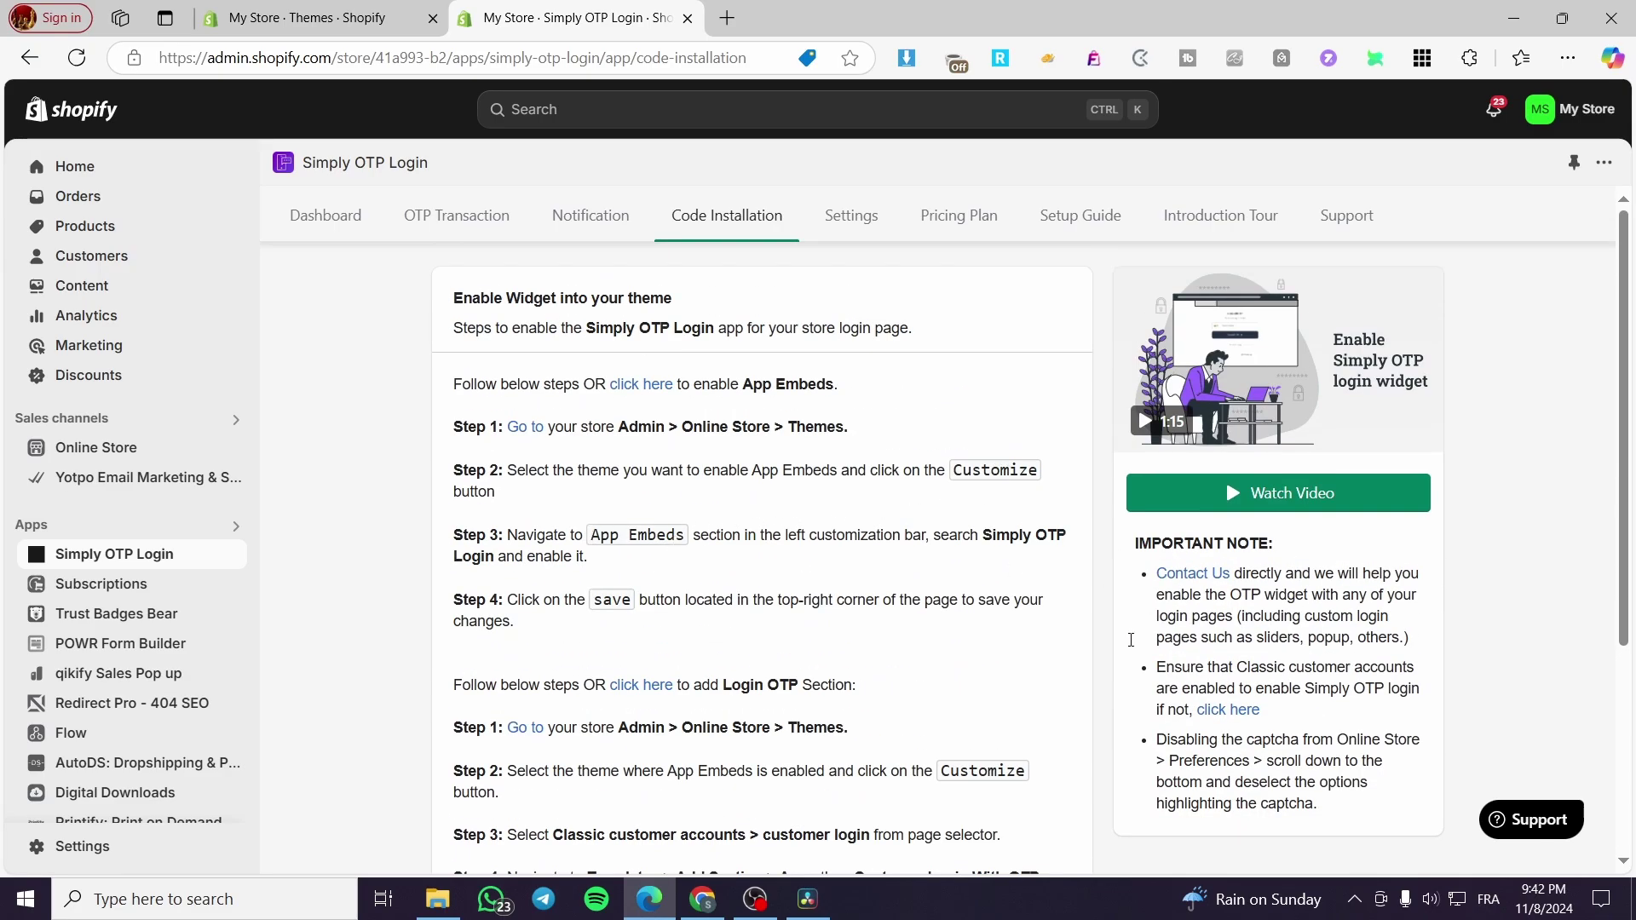
{"action": "scroll", "coordinate": [570, 638], "scroll_direction": "down", "scroll_amount": 5}
{"action": "scroll", "coordinate": [570, 639], "scroll_direction": "up", "scroll_amount": 5}
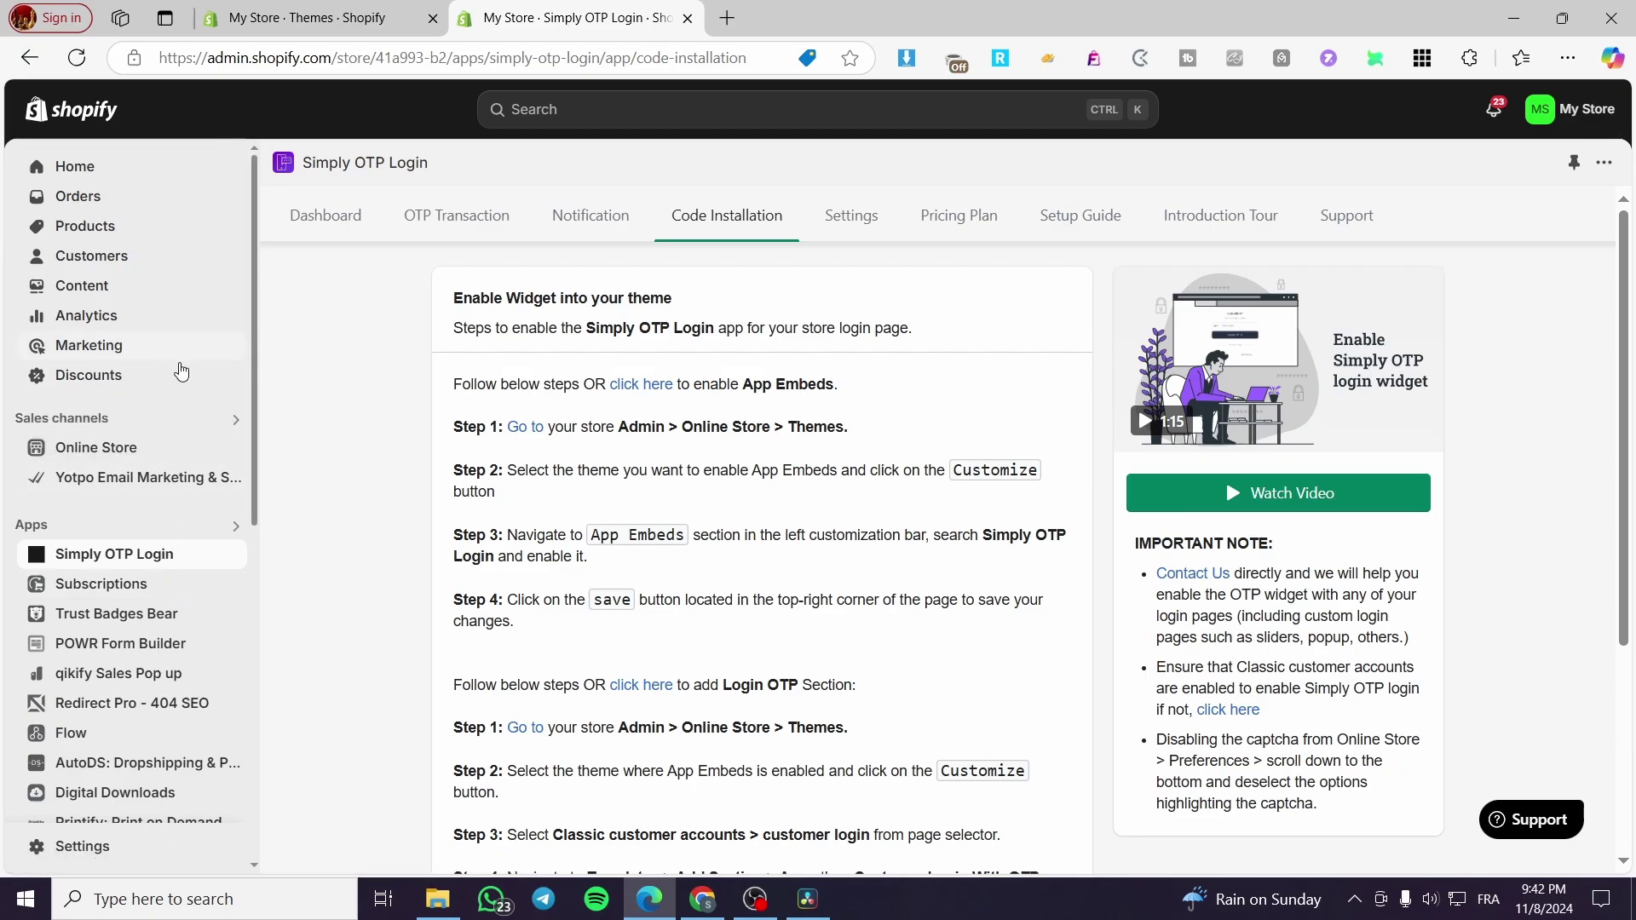
{"action": "right_click", "coordinate": [89, 458]}
Open Online Store Themes in a new tab and launch the Dawn theme editor.
{"action": "left_click", "coordinate": [150, 471]}
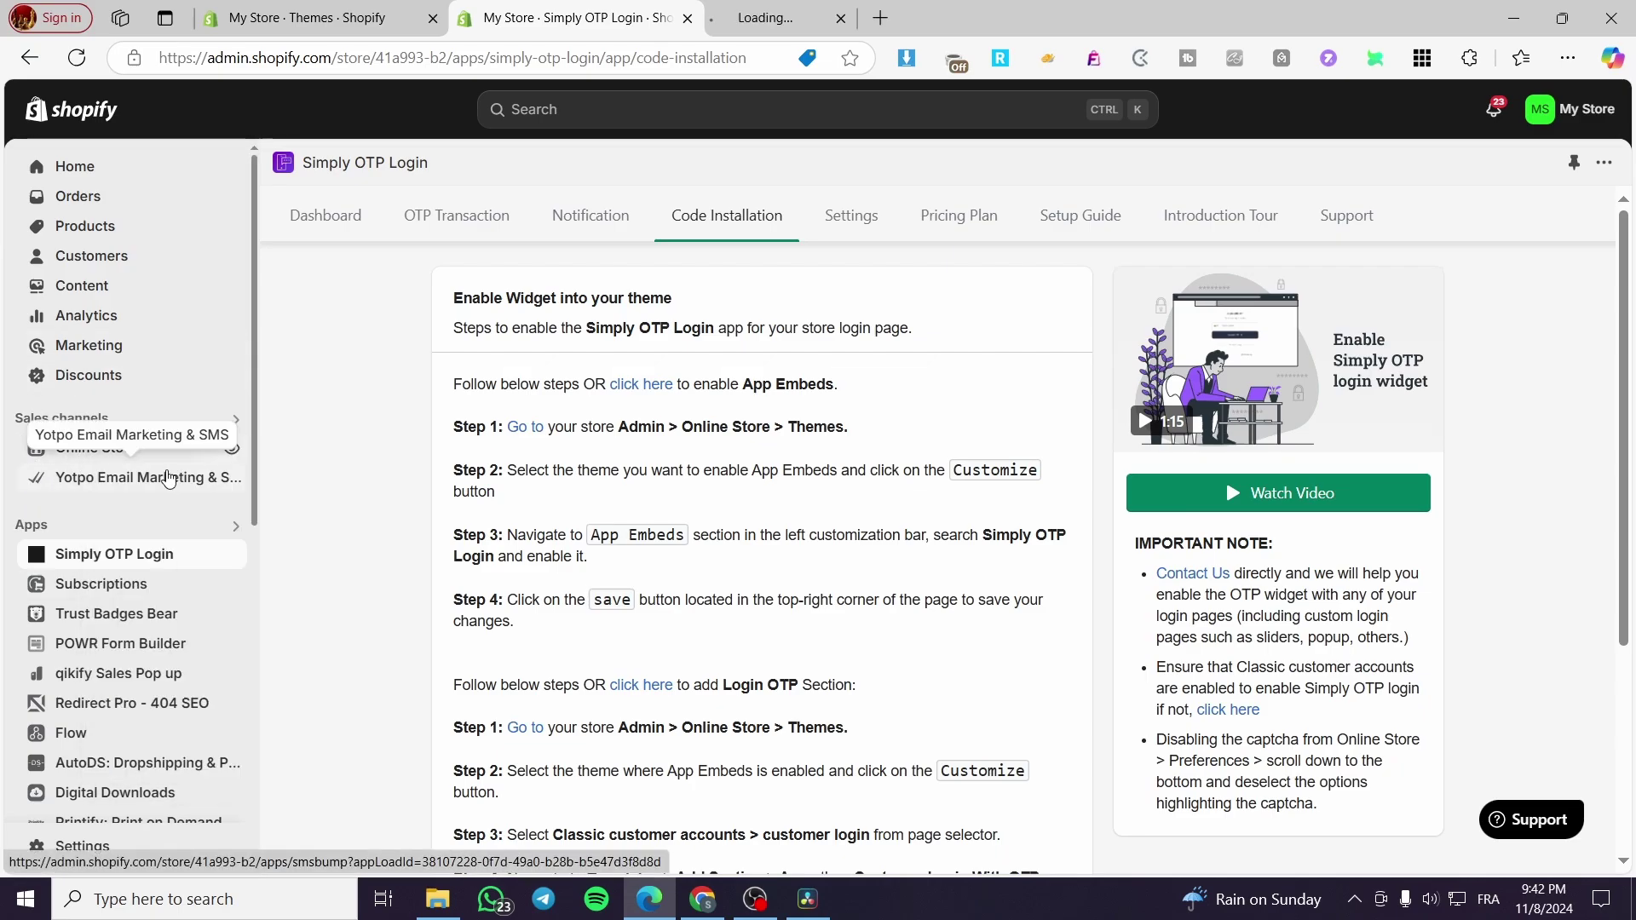
{"action": "left_click", "coordinate": [844, 8]}
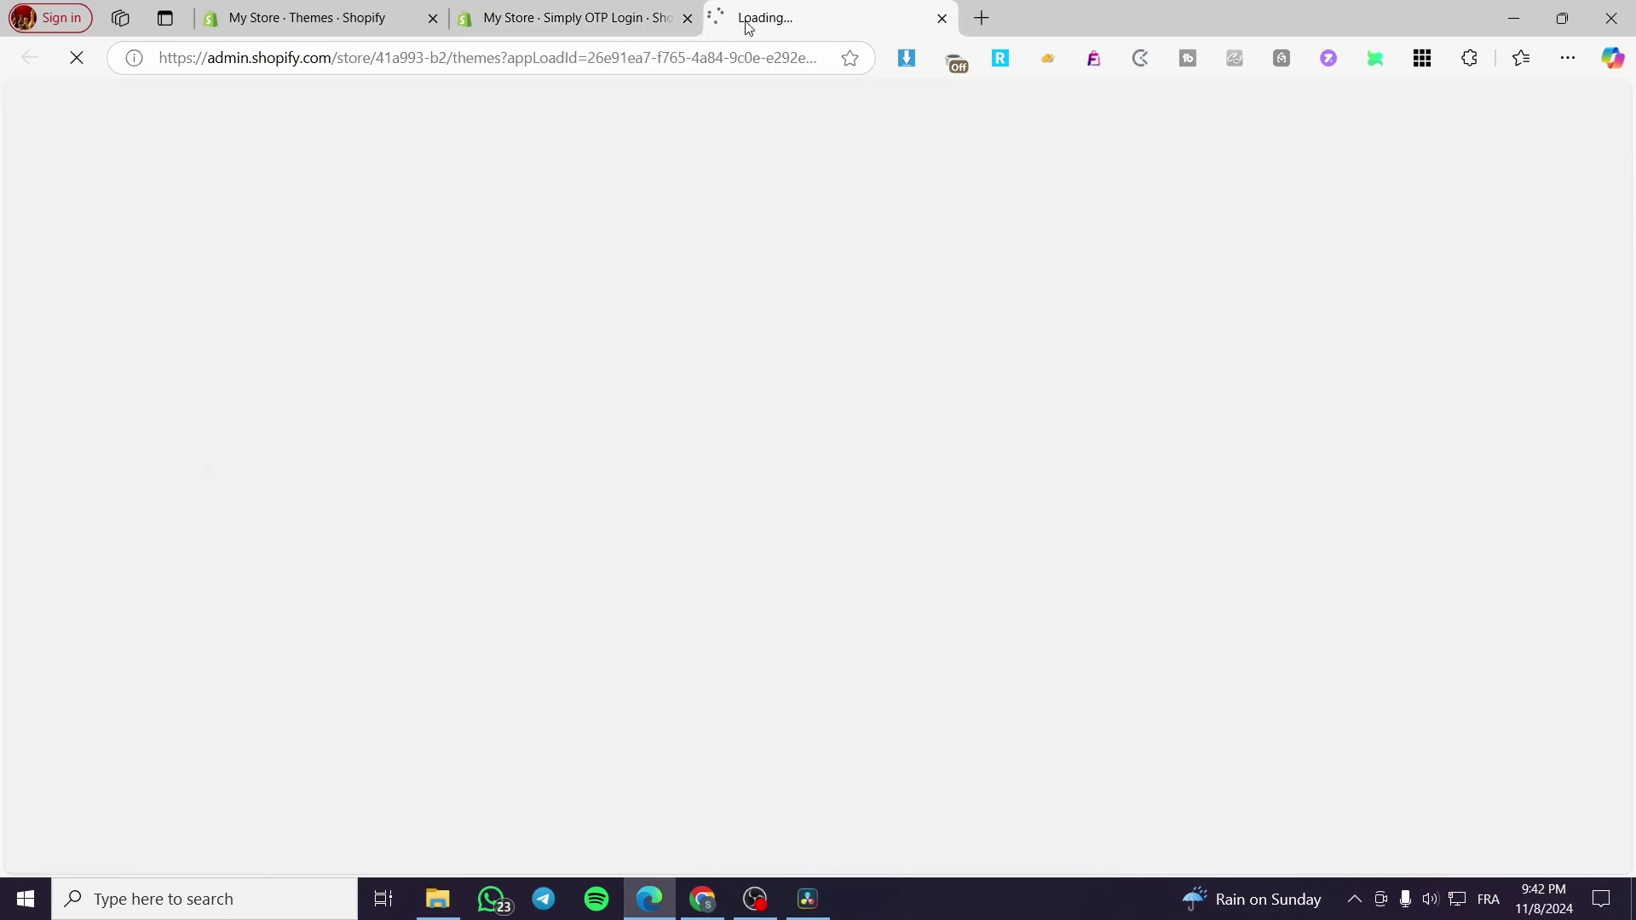
{"action": "left_click", "coordinate": [570, 19]}
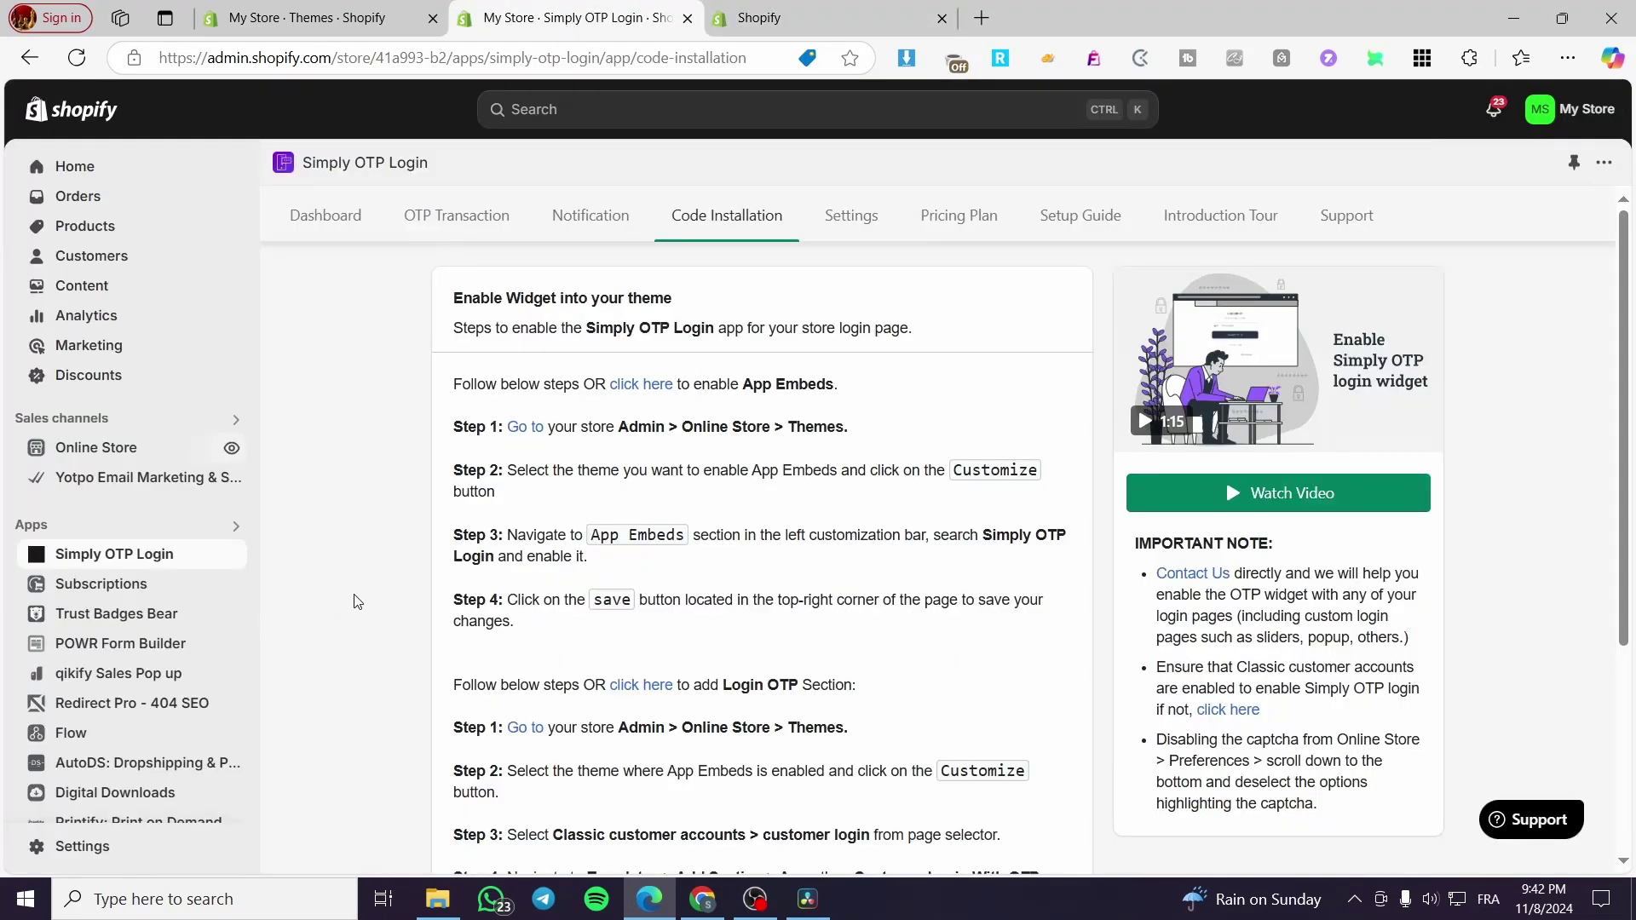
{"action": "key", "text": "ctrl+Tab"}
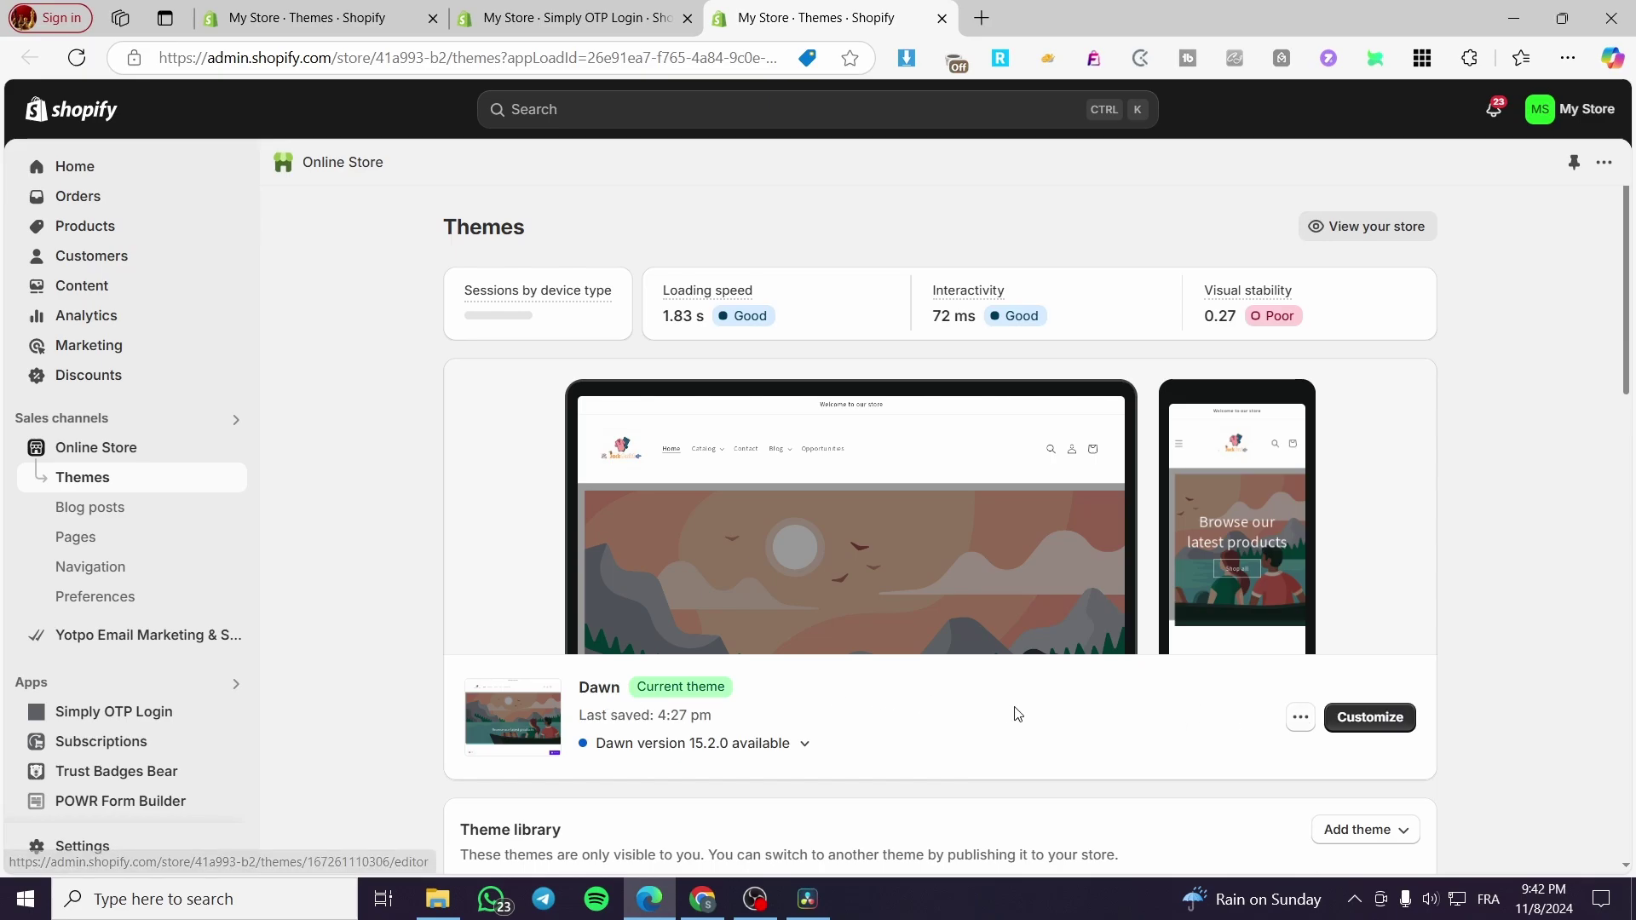
{"action": "left_click", "coordinate": [1392, 719]}
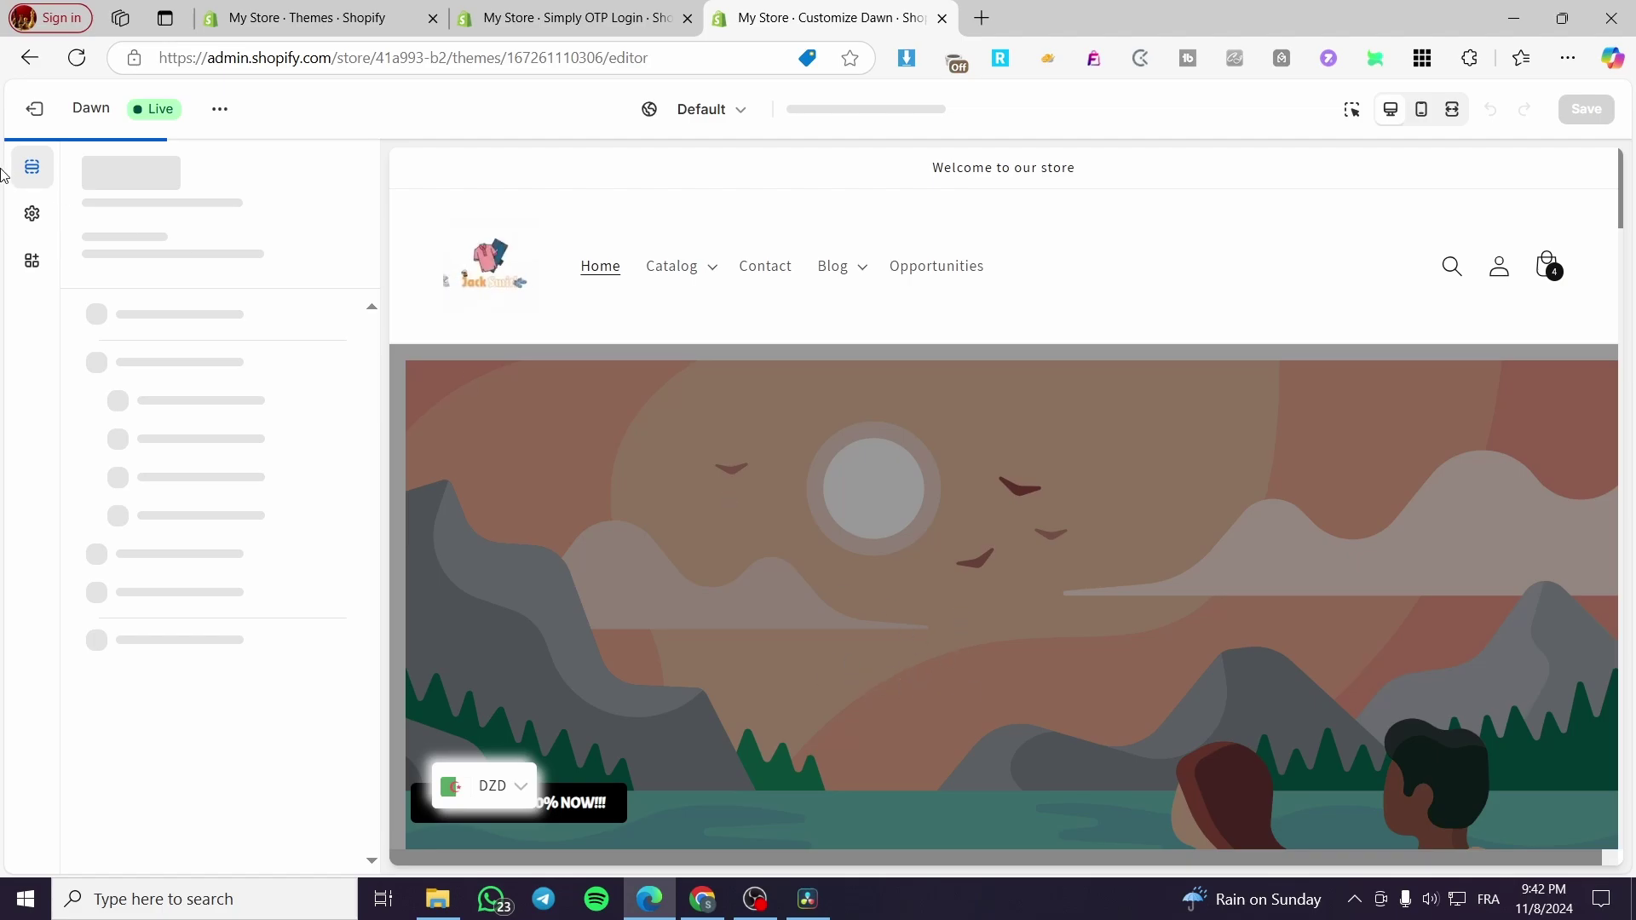
Dismiss the popups, switch on the Customer Login With OTP app embed, and save the Dawn theme.
{"action": "left_click", "coordinate": [31, 259]}
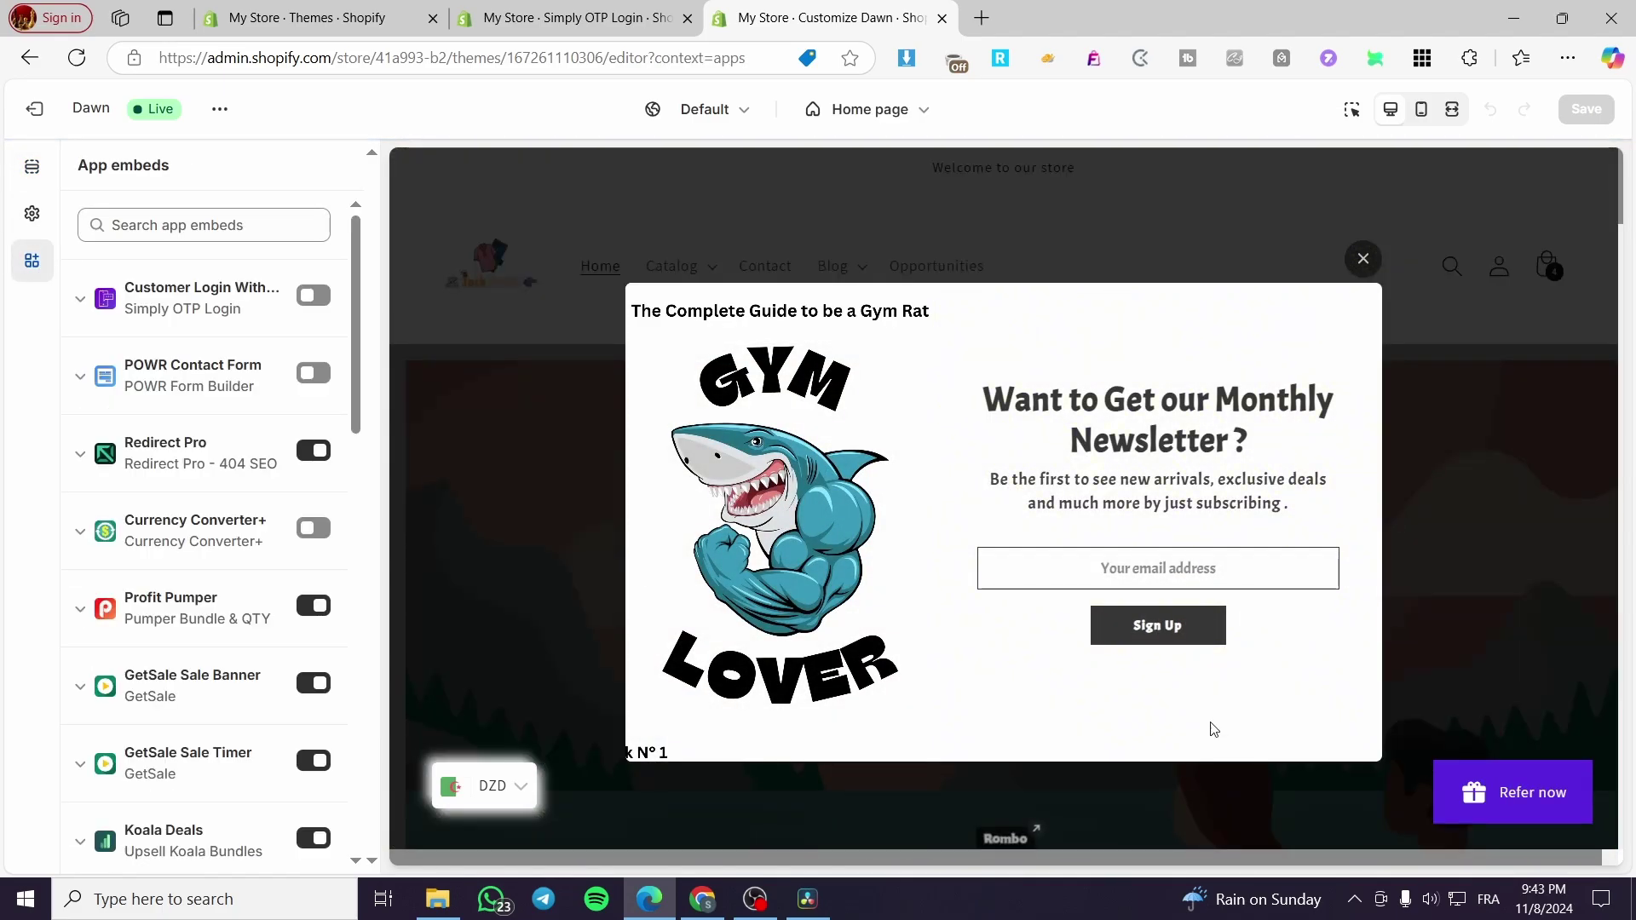
{"action": "left_click", "coordinate": [1364, 259]}
{"action": "left_click", "coordinate": [1002, 190]}
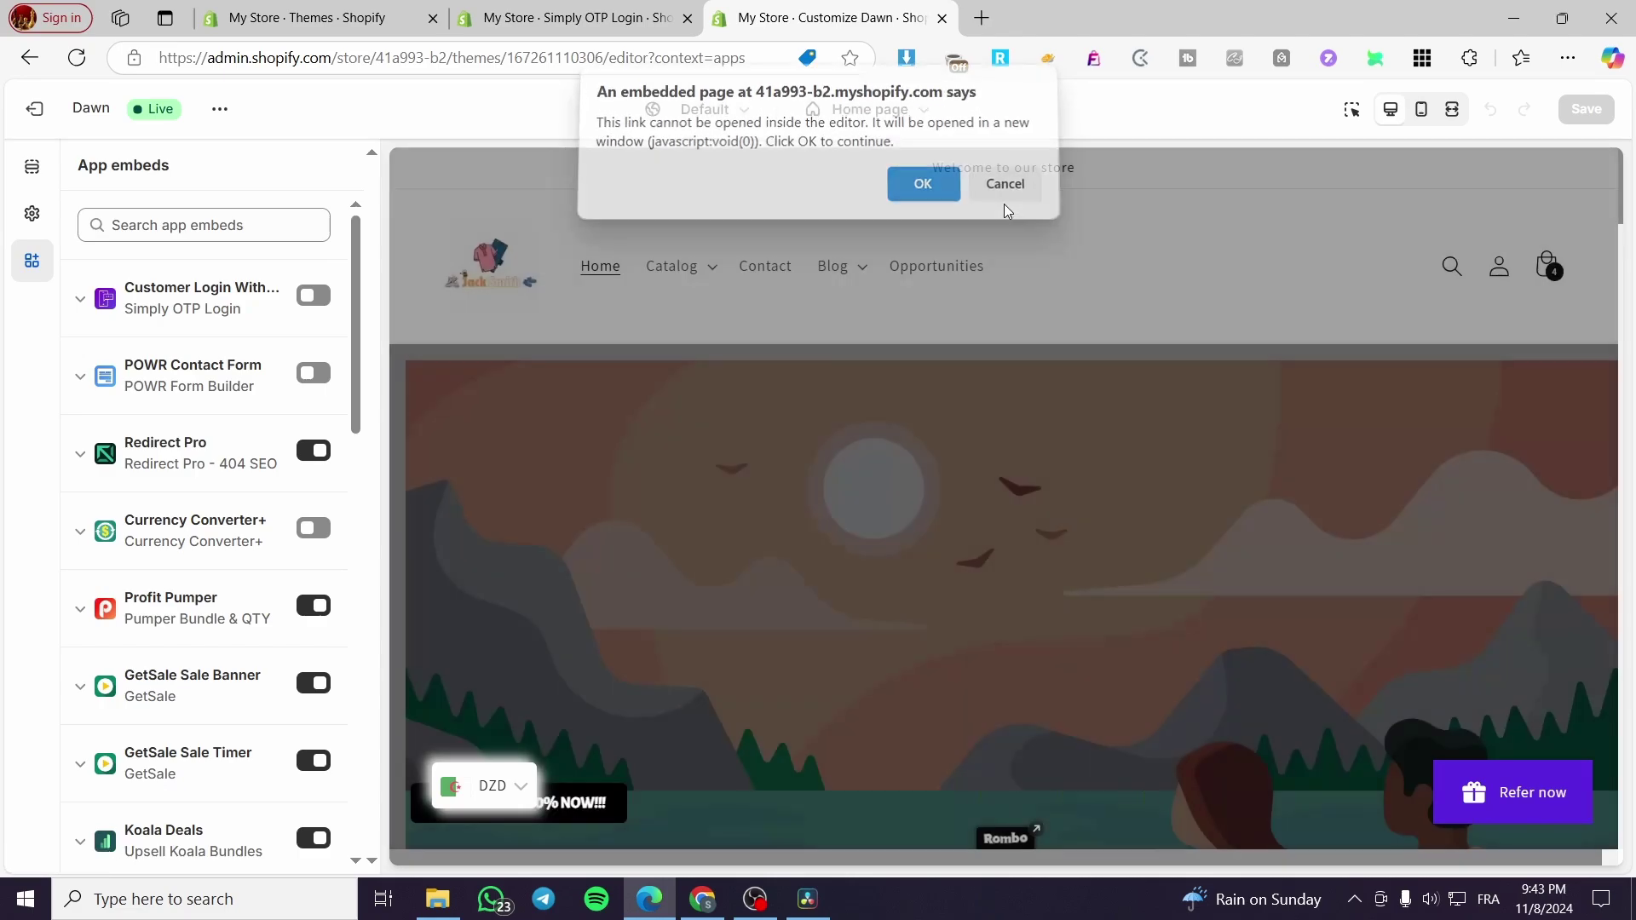
{"action": "left_click", "coordinate": [145, 300]}
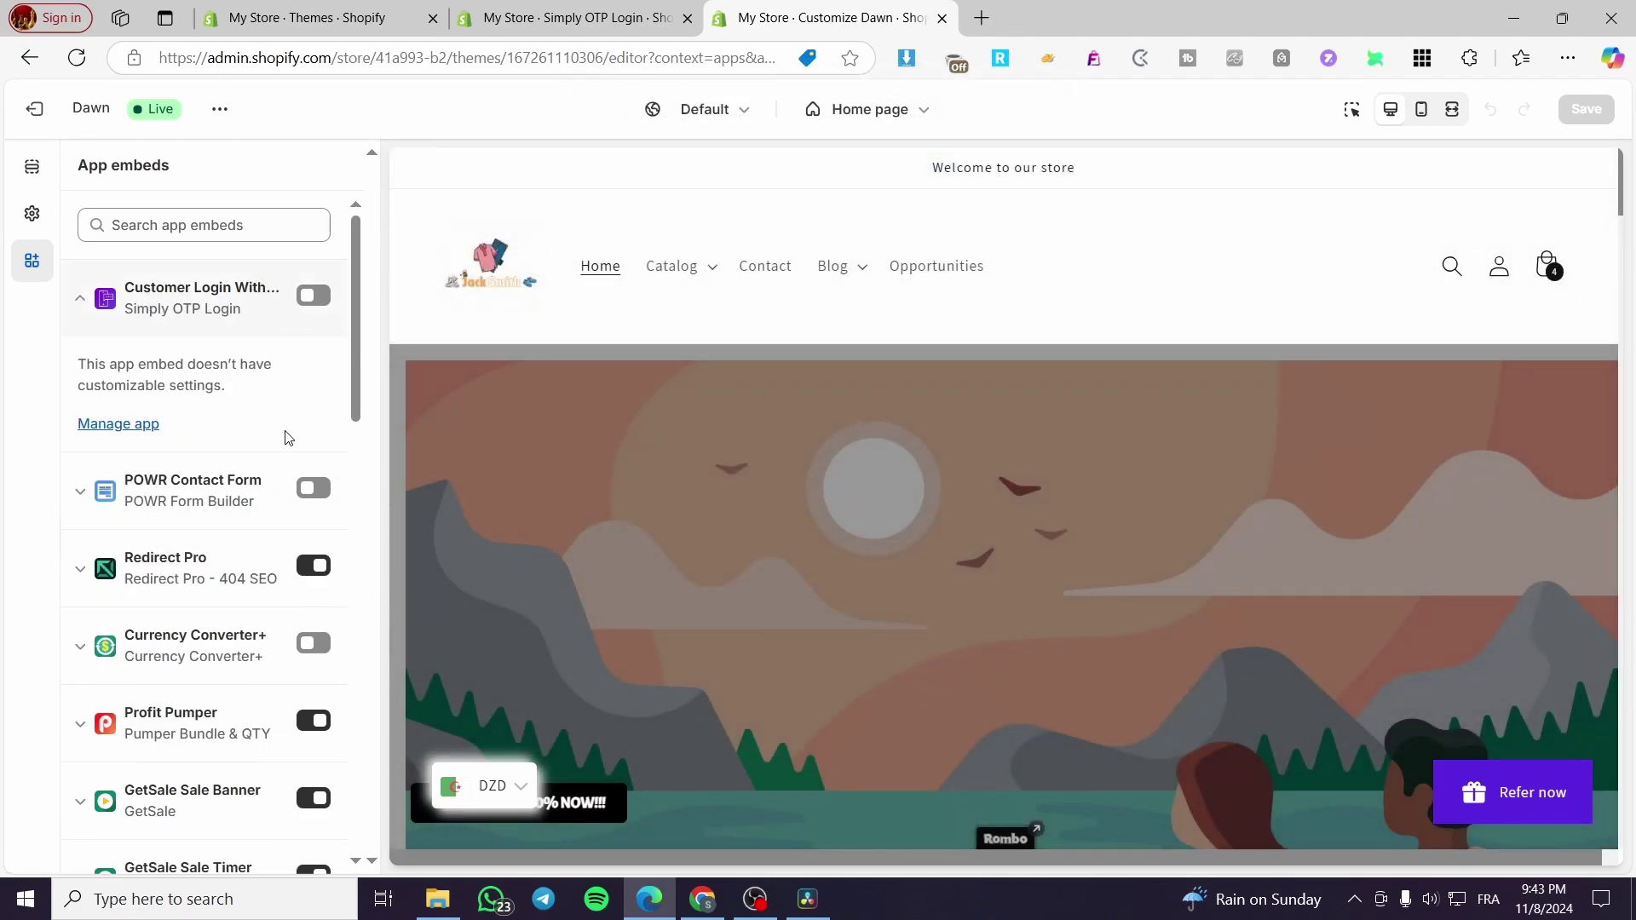
{"action": "left_click", "coordinate": [314, 295]}
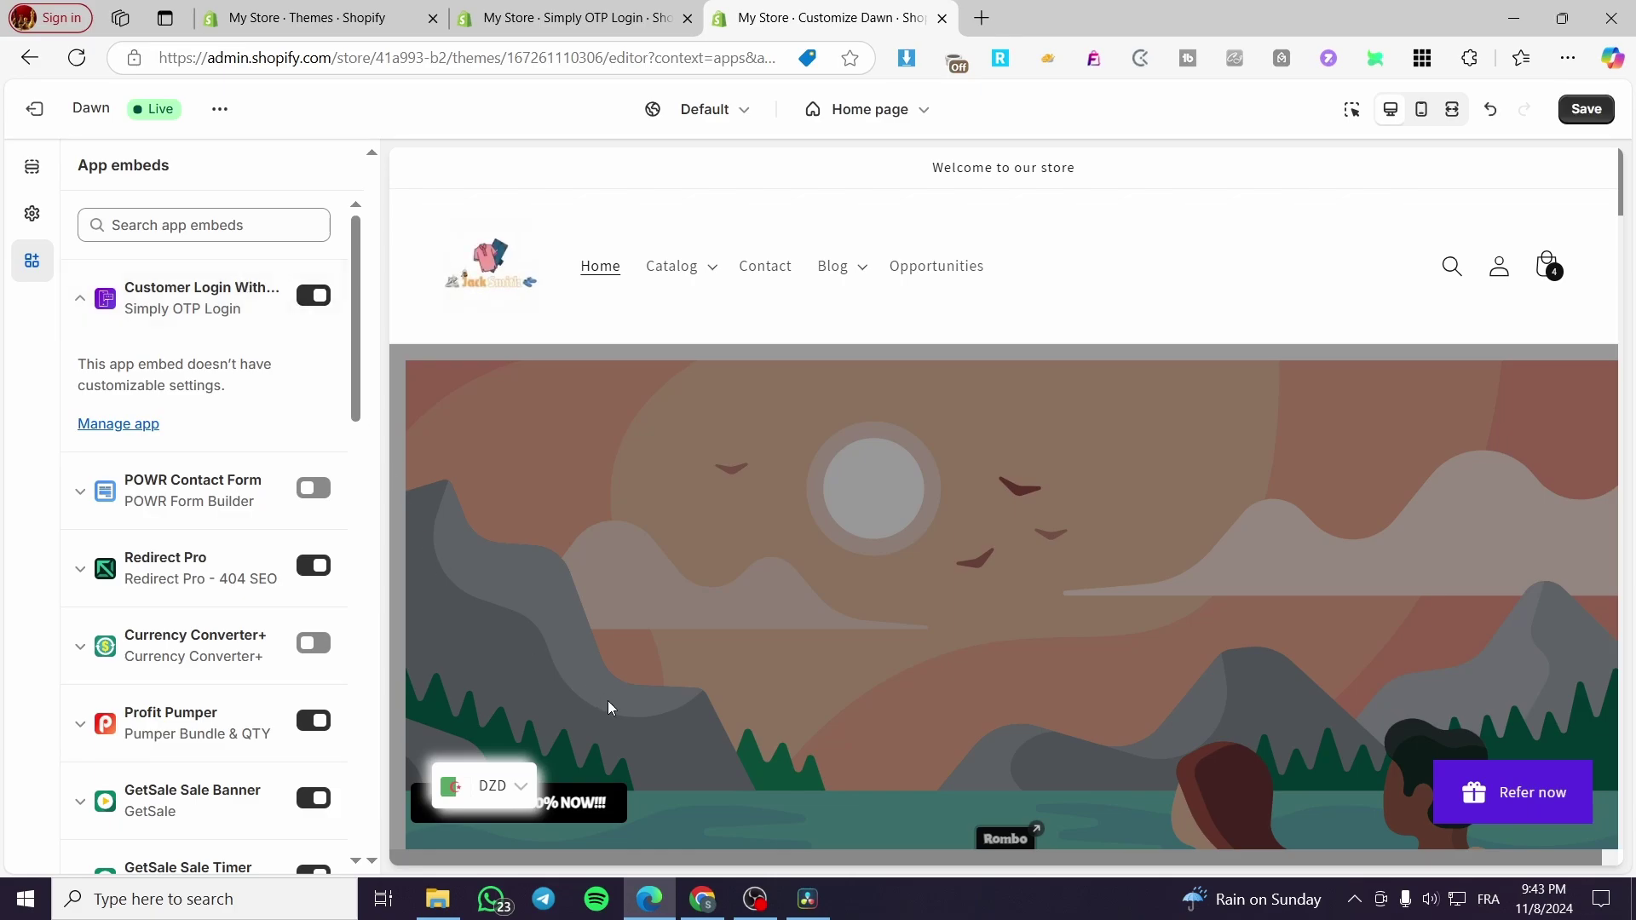
{"action": "key", "text": "ctrl+s"}
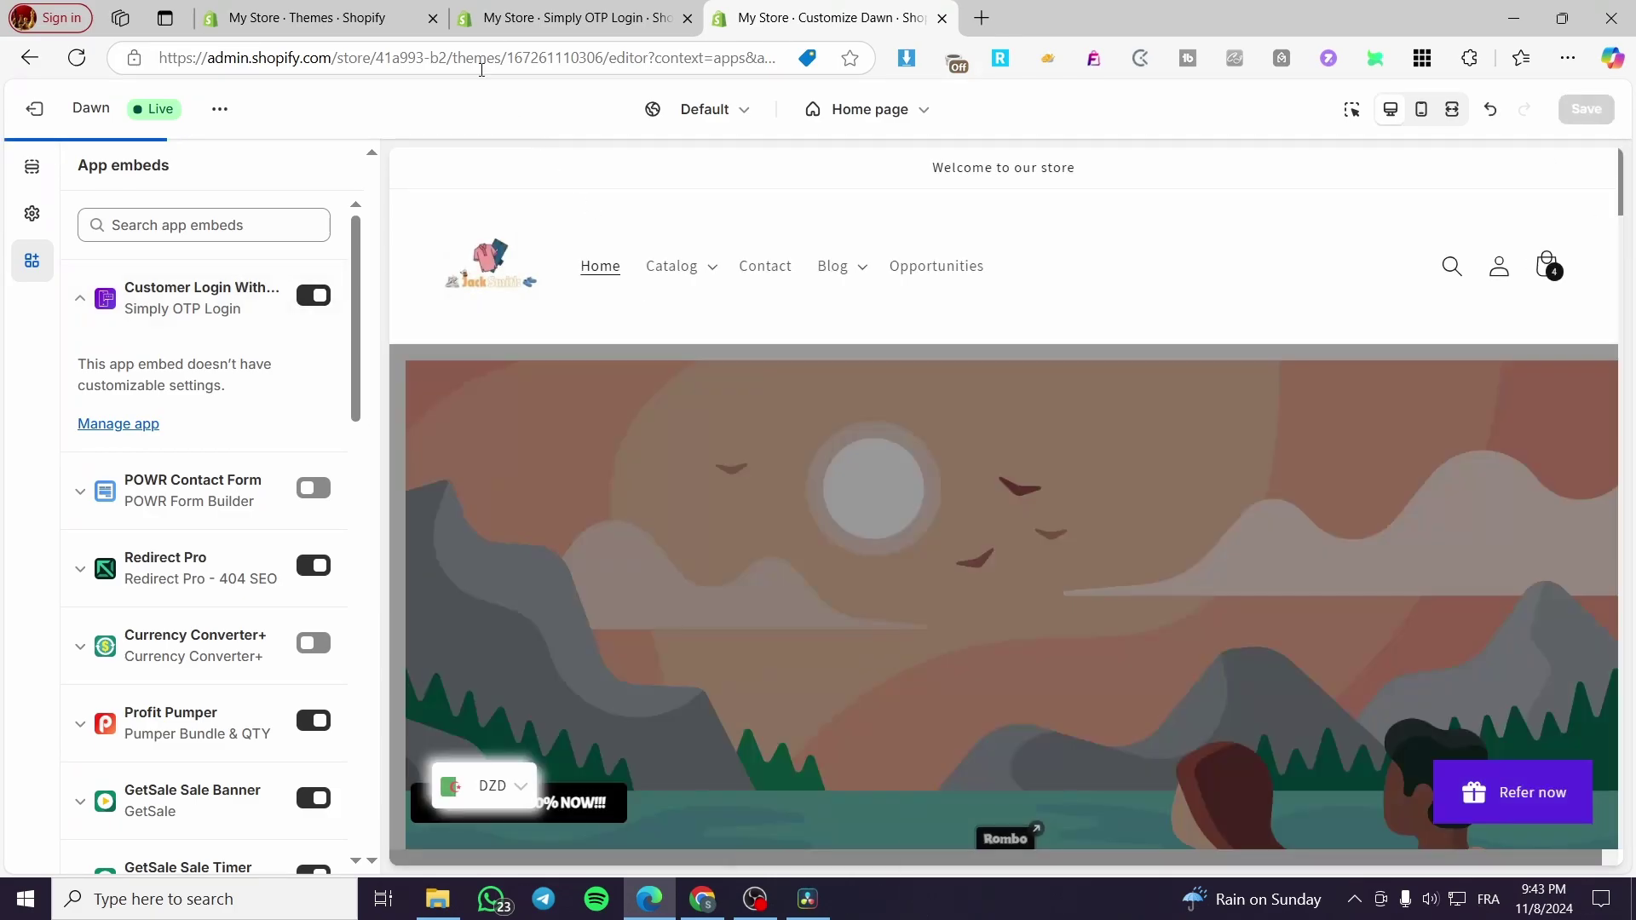
{"action": "left_click", "coordinate": [518, 7]}
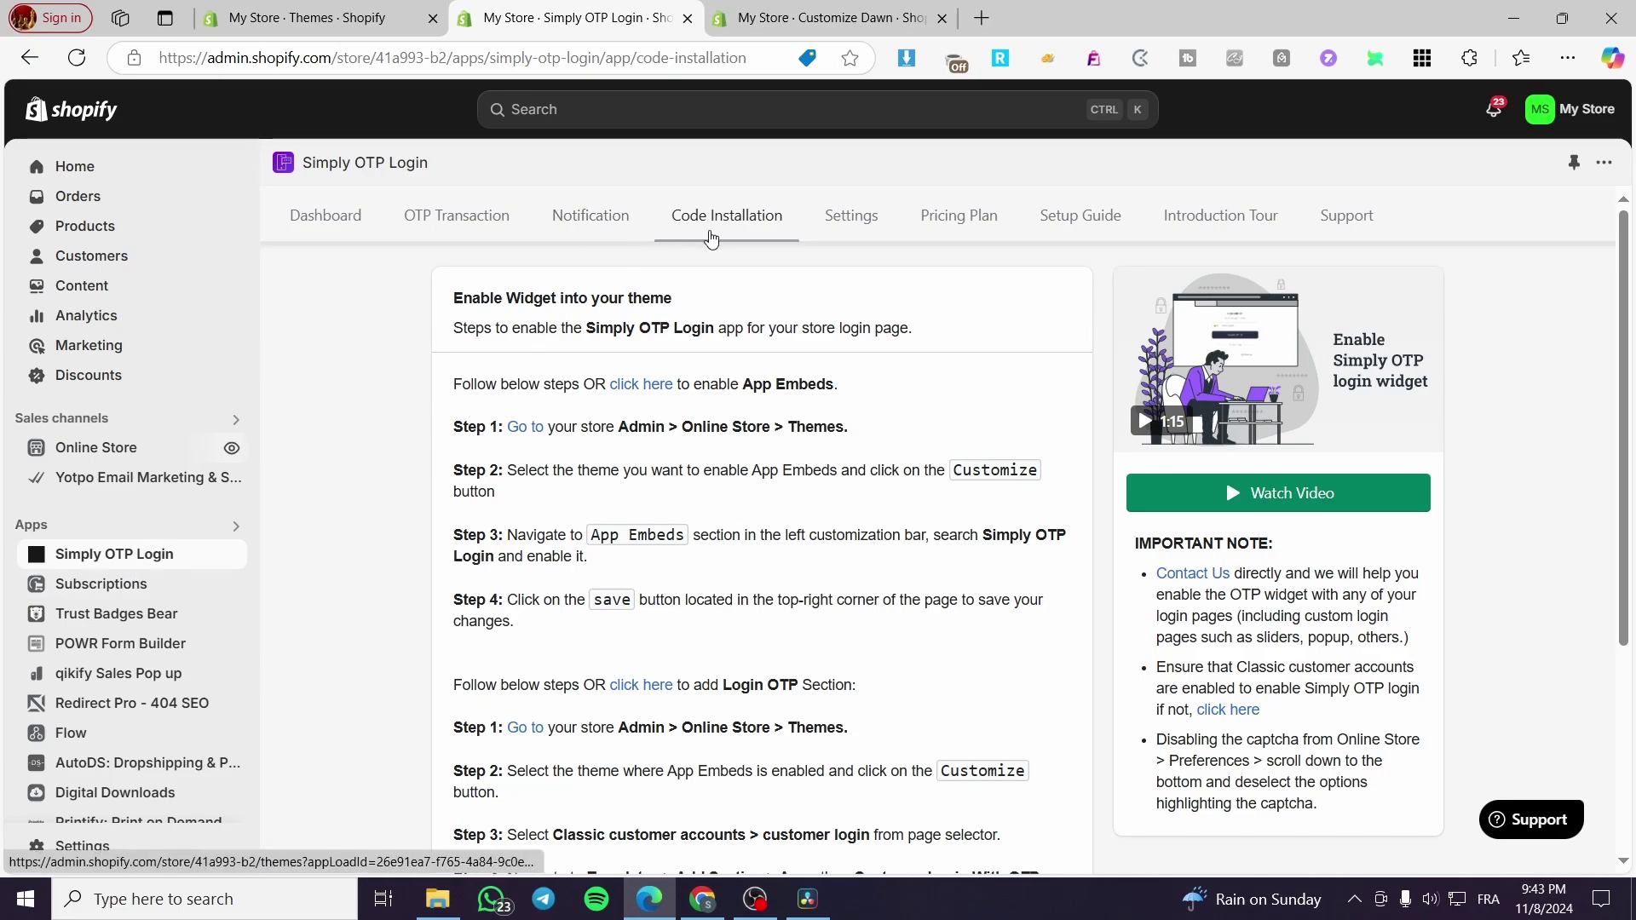
Review the app's Dashboard, OTP Transaction and Notification history pages.
{"action": "left_click", "coordinate": [340, 232]}
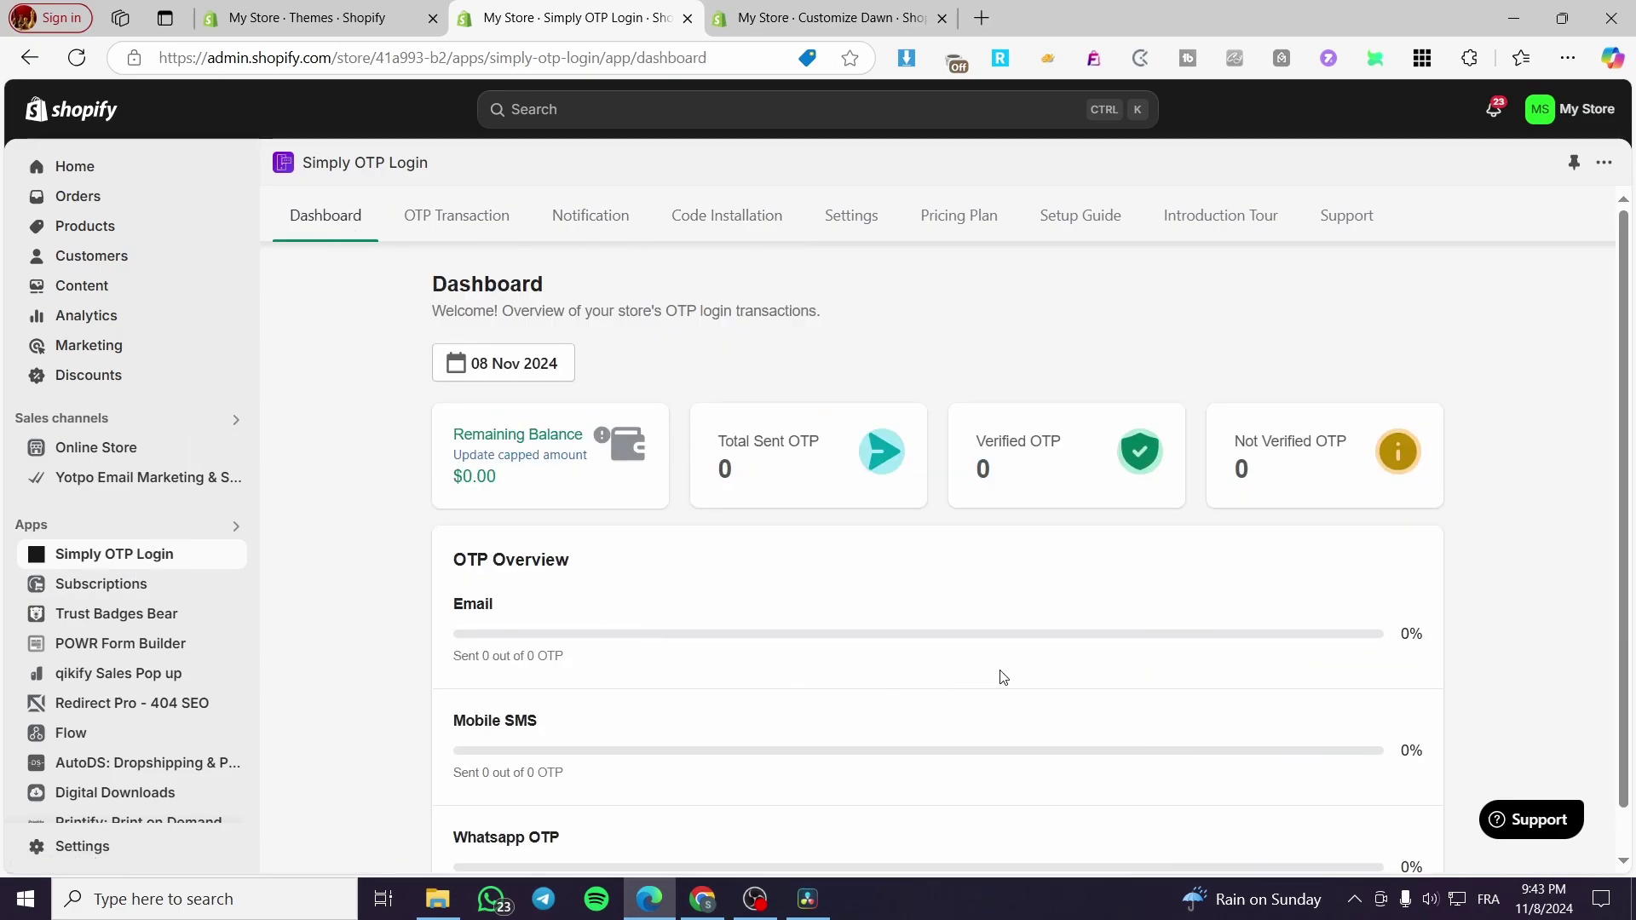
{"action": "scroll", "coordinate": [880, 648], "scroll_direction": "down", "scroll_amount": 1}
{"action": "scroll", "coordinate": [511, 592], "scroll_direction": "up", "scroll_amount": 1}
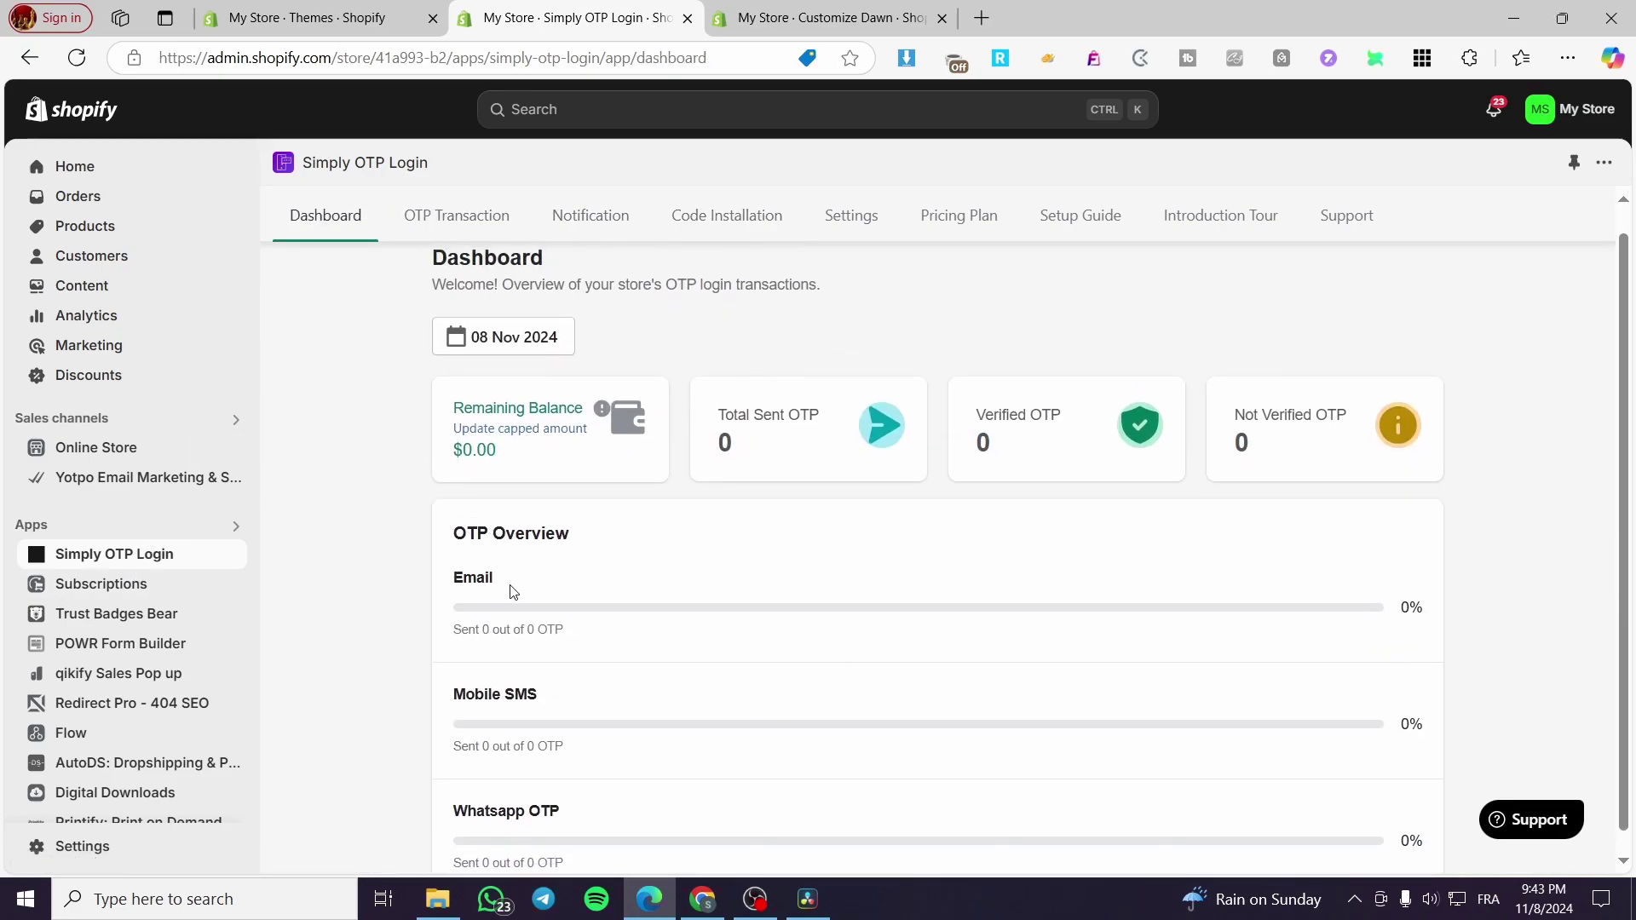
{"action": "scroll", "coordinate": [577, 591], "scroll_direction": "down", "scroll_amount": 1}
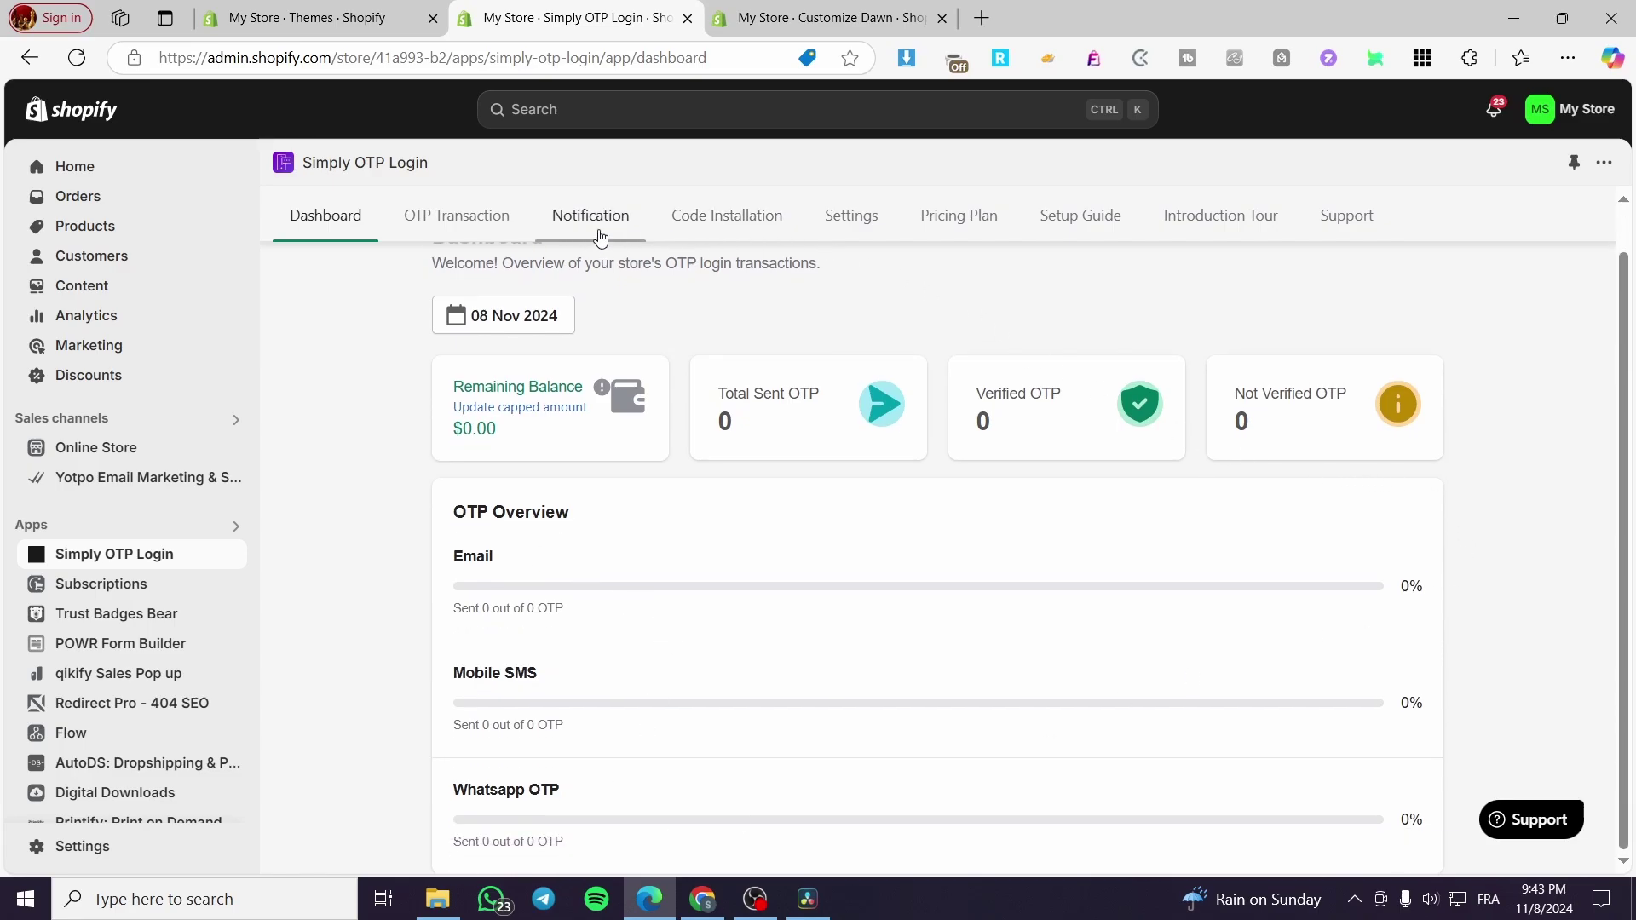
{"action": "left_click", "coordinate": [505, 224]}
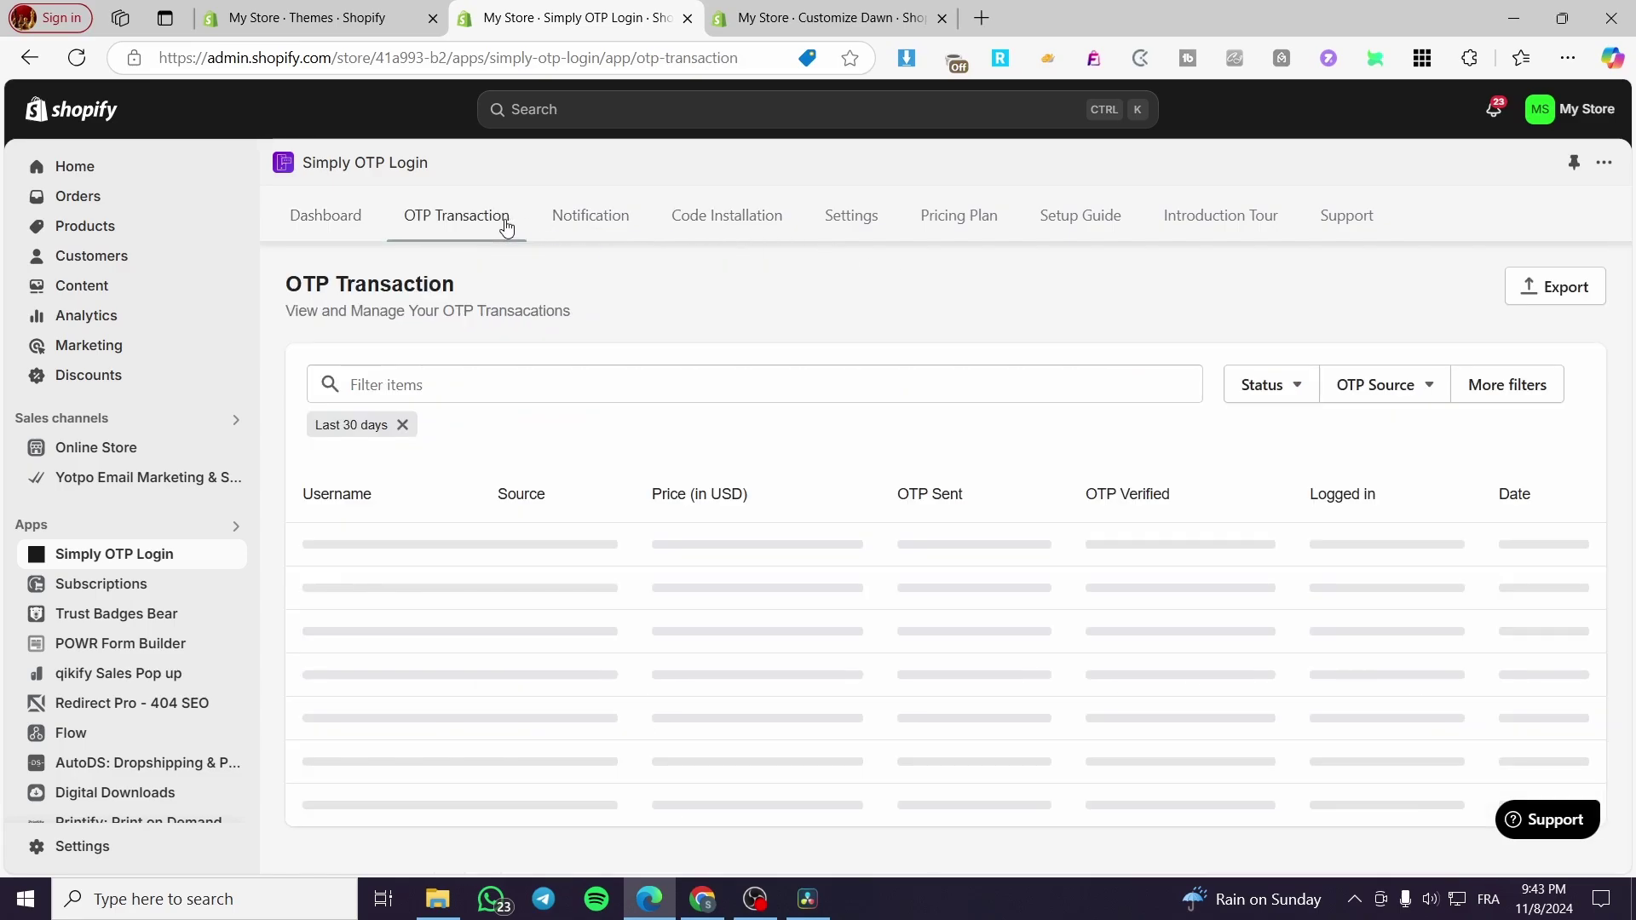
{"action": "left_click", "coordinate": [576, 238]}
{"action": "scroll", "coordinate": [739, 683], "scroll_direction": "down", "scroll_amount": 1}
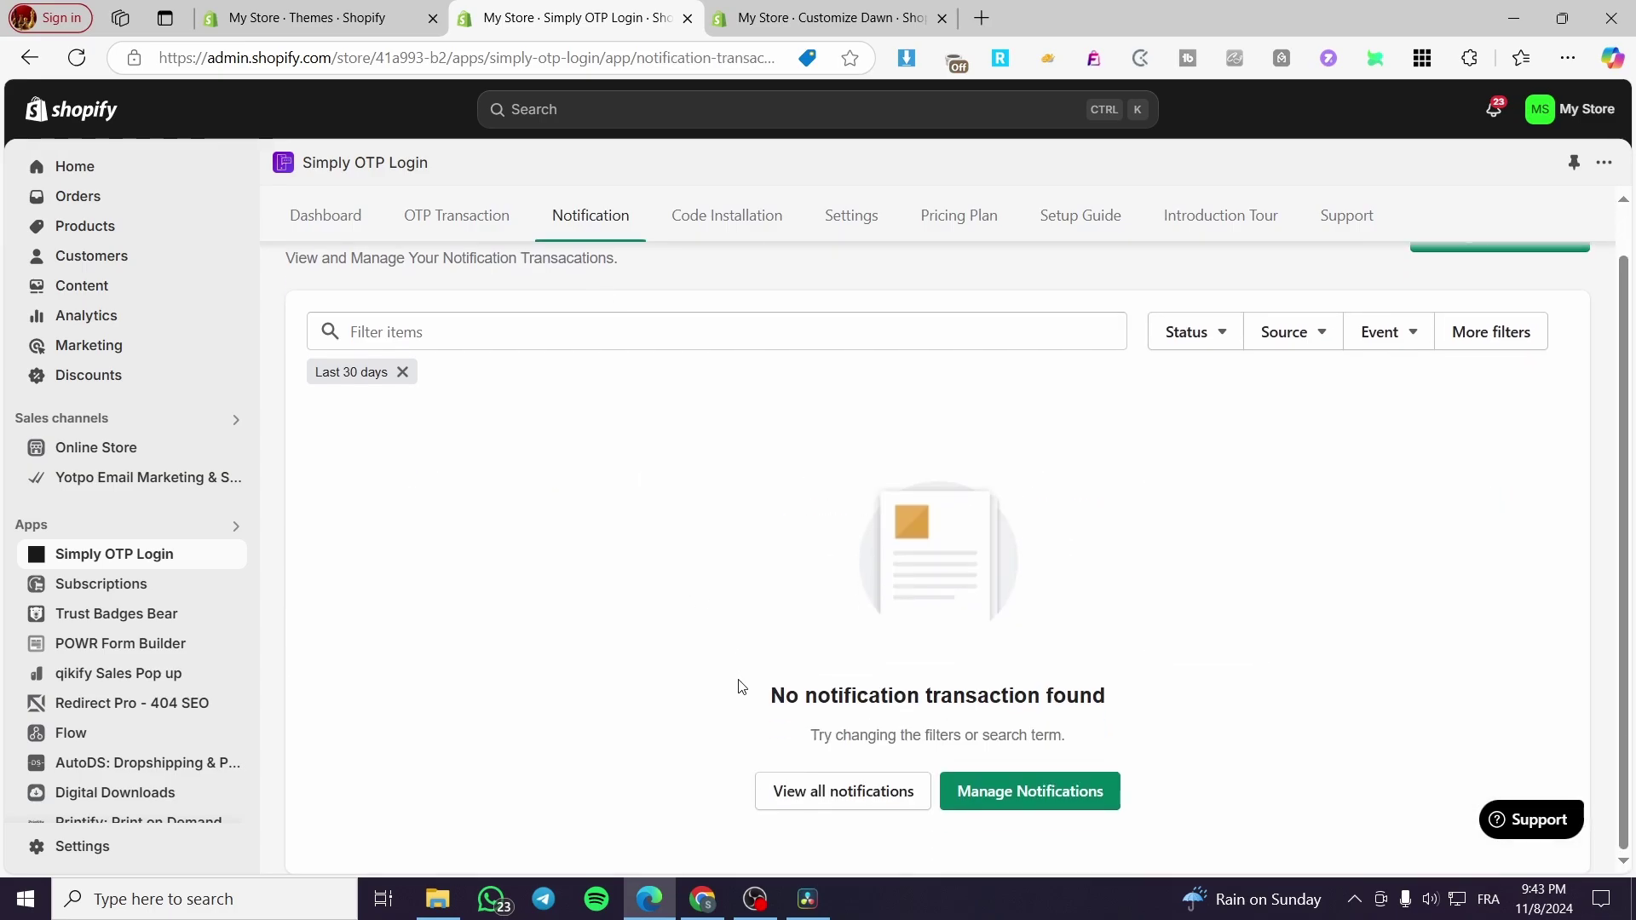
{"action": "scroll", "coordinate": [832, 522], "scroll_direction": "up", "scroll_amount": 1}
Reread the Code Installation steps, then return to the Dawn theme editor.
{"action": "left_click", "coordinate": [669, 216]}
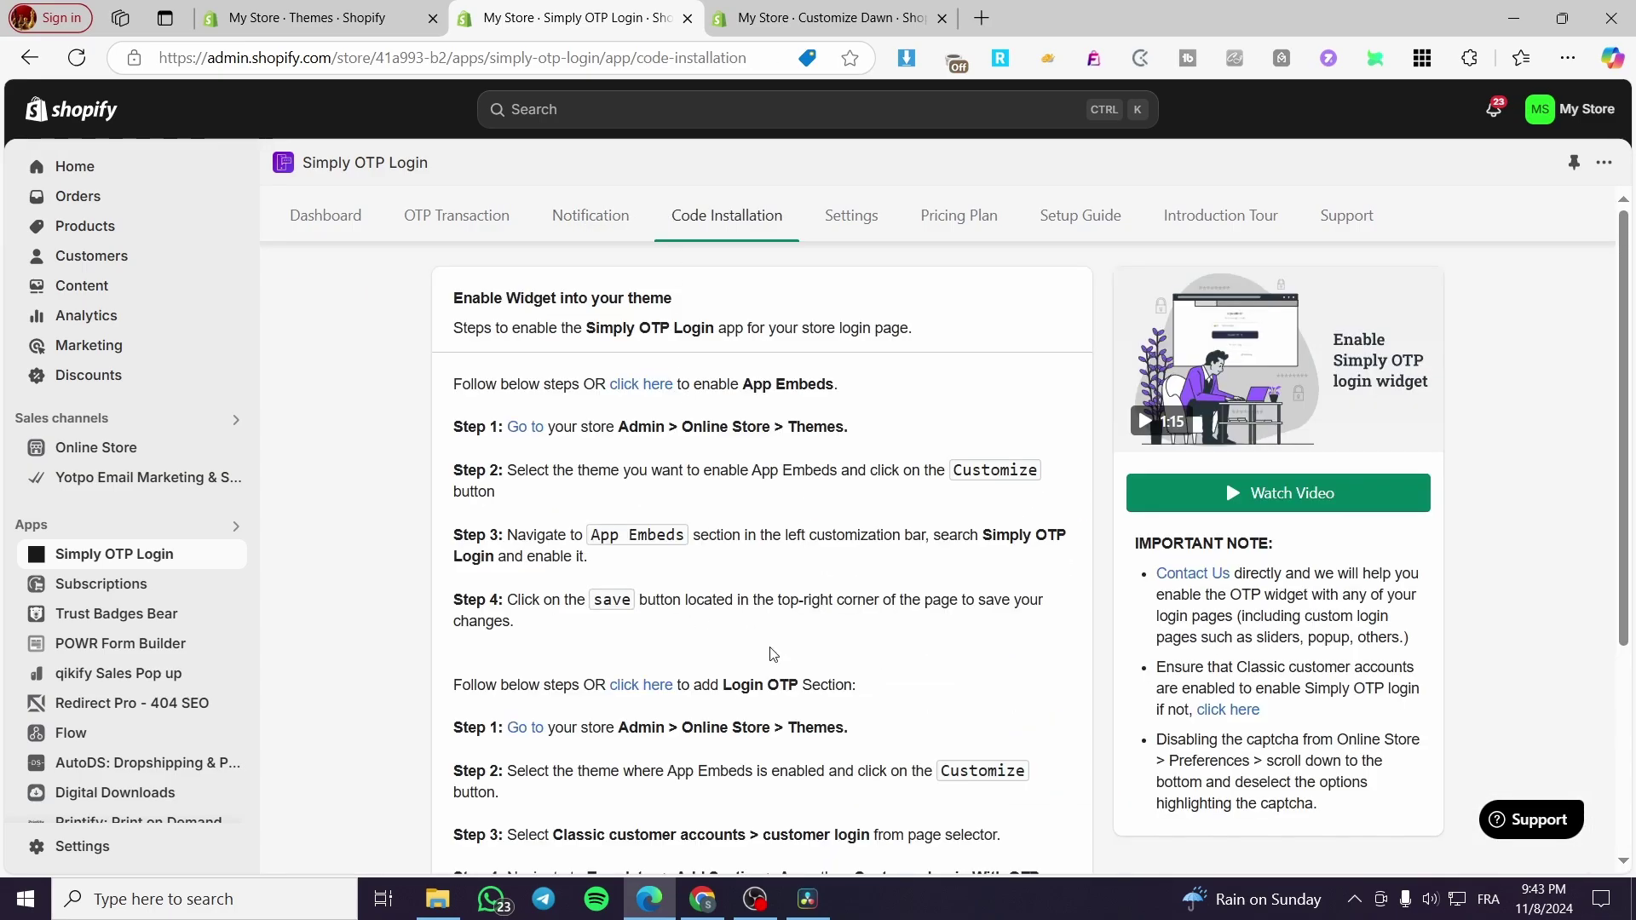
{"action": "scroll", "coordinate": [716, 507], "scroll_direction": "down", "scroll_amount": 5}
{"action": "scroll", "coordinate": [511, 534], "scroll_direction": "up", "scroll_amount": 3}
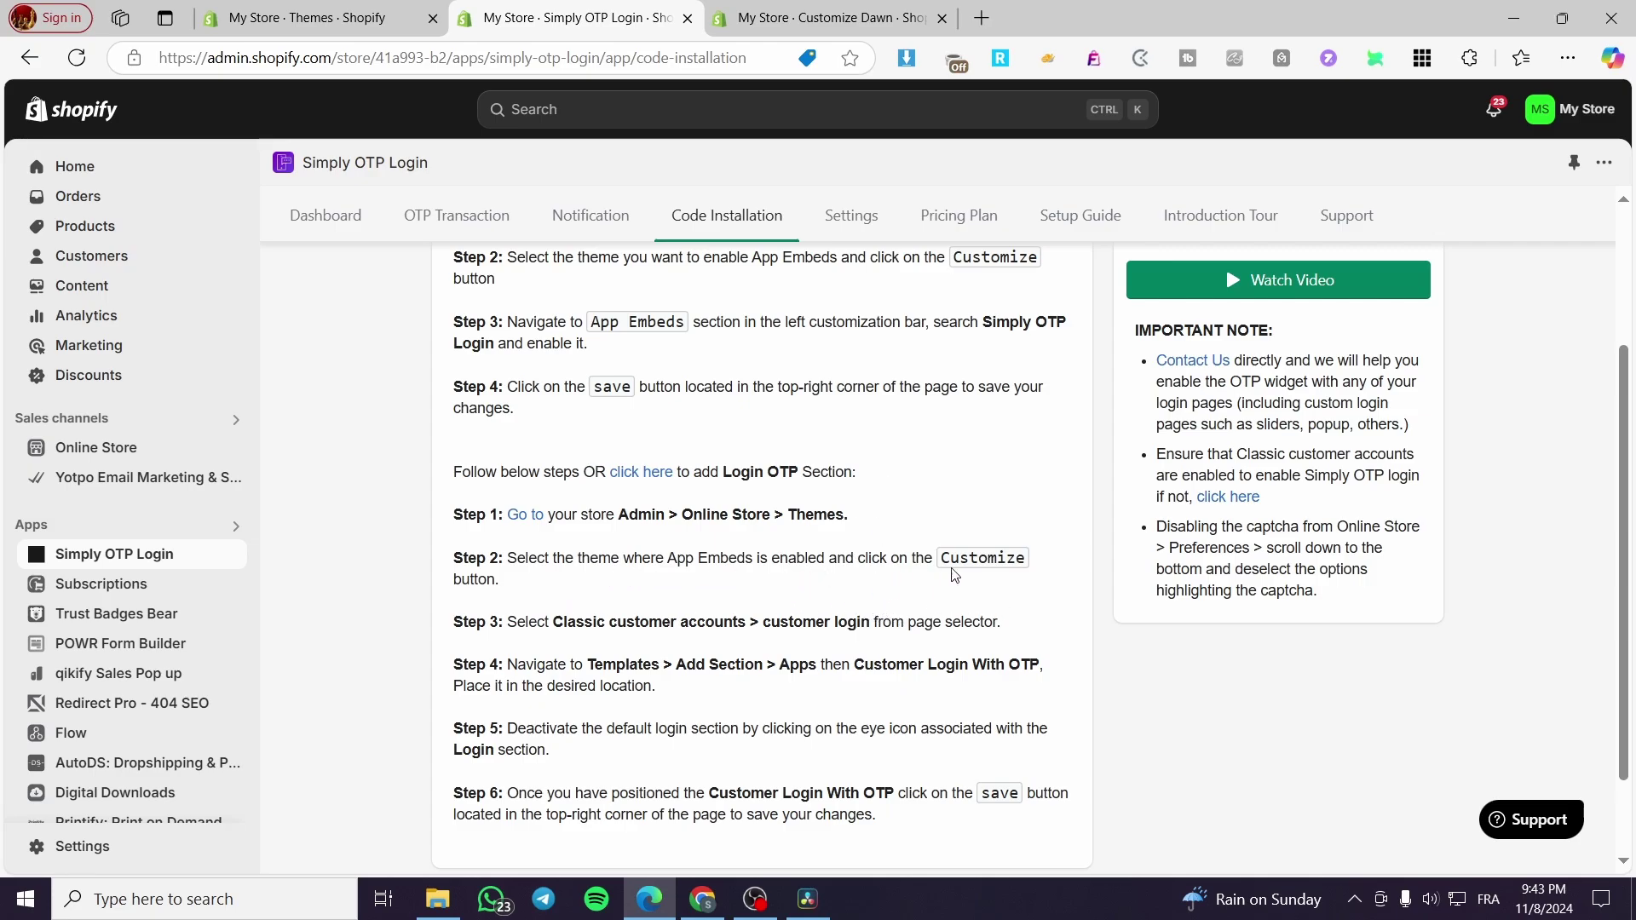
{"action": "scroll", "coordinate": [896, 589], "scroll_direction": "down", "scroll_amount": 1}
{"action": "key", "text": "ctrl+Tab"}
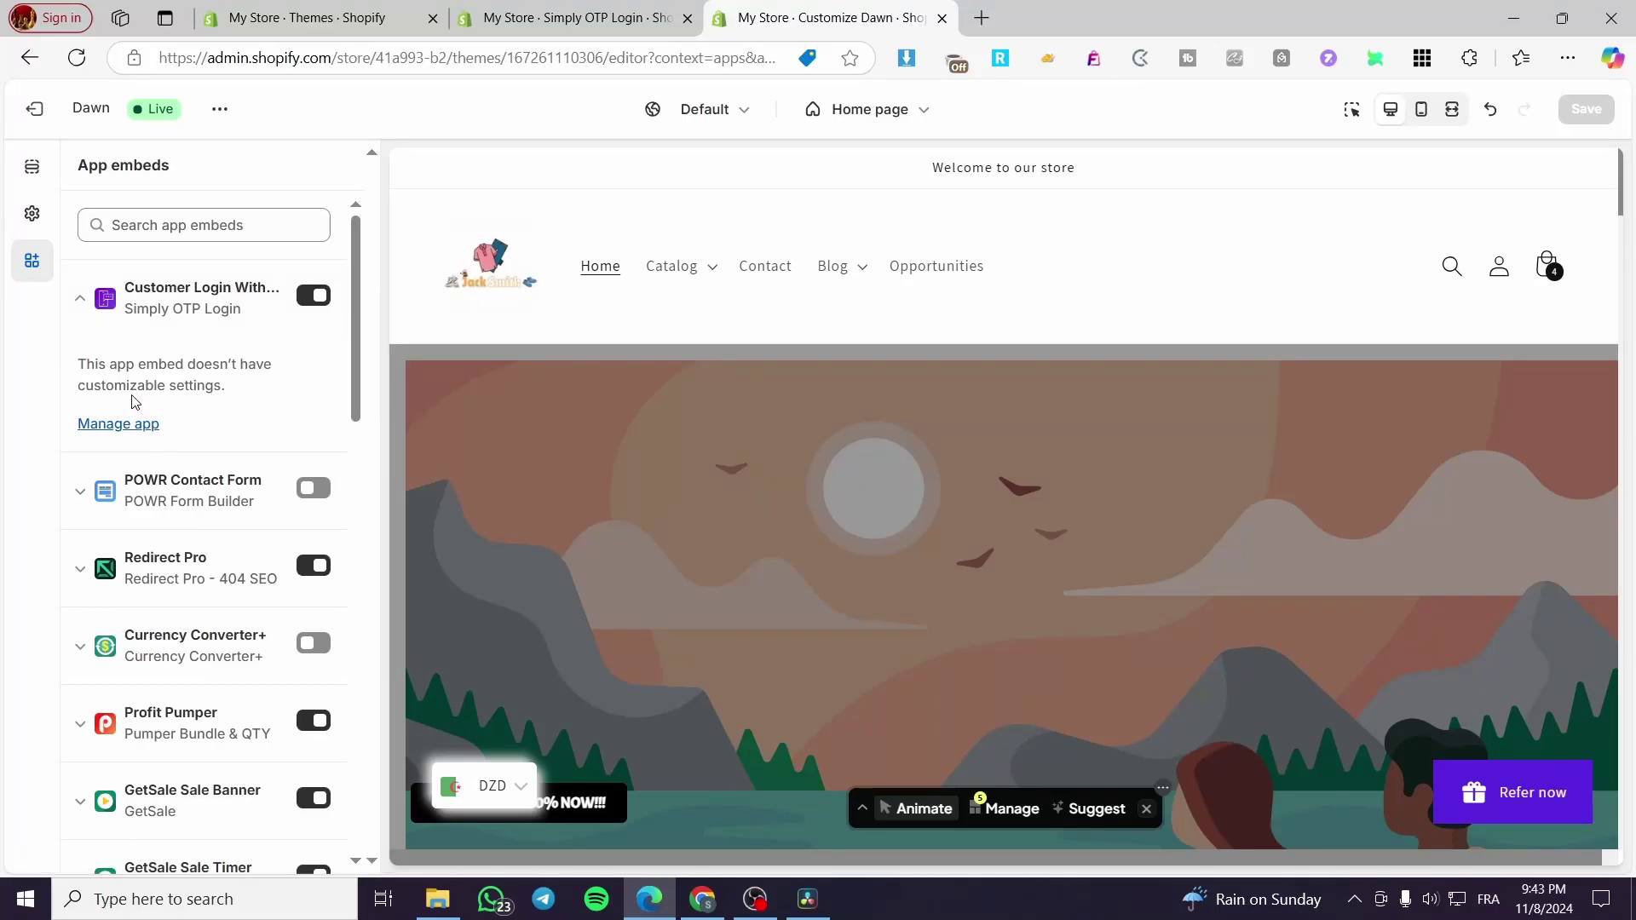
Open the app's management page, close the Dawn theme editor tab, and open Simply OTP Login's Settings.
{"action": "left_click", "coordinate": [146, 426]}
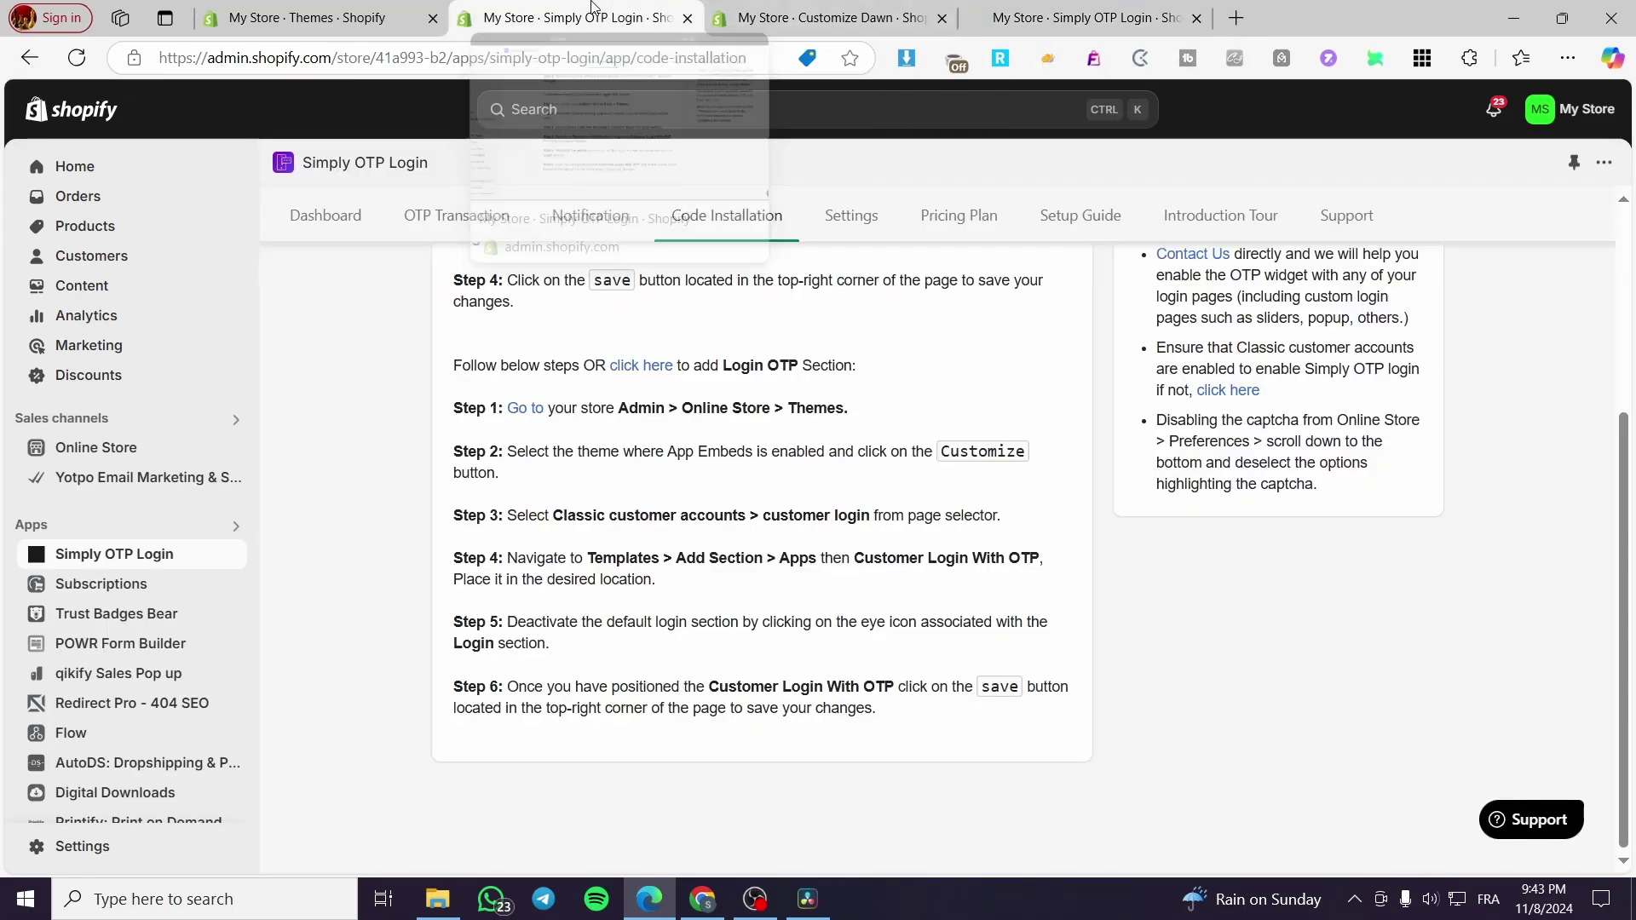
{"action": "left_click", "coordinate": [837, 12]}
{"action": "left_click", "coordinate": [1047, 8]}
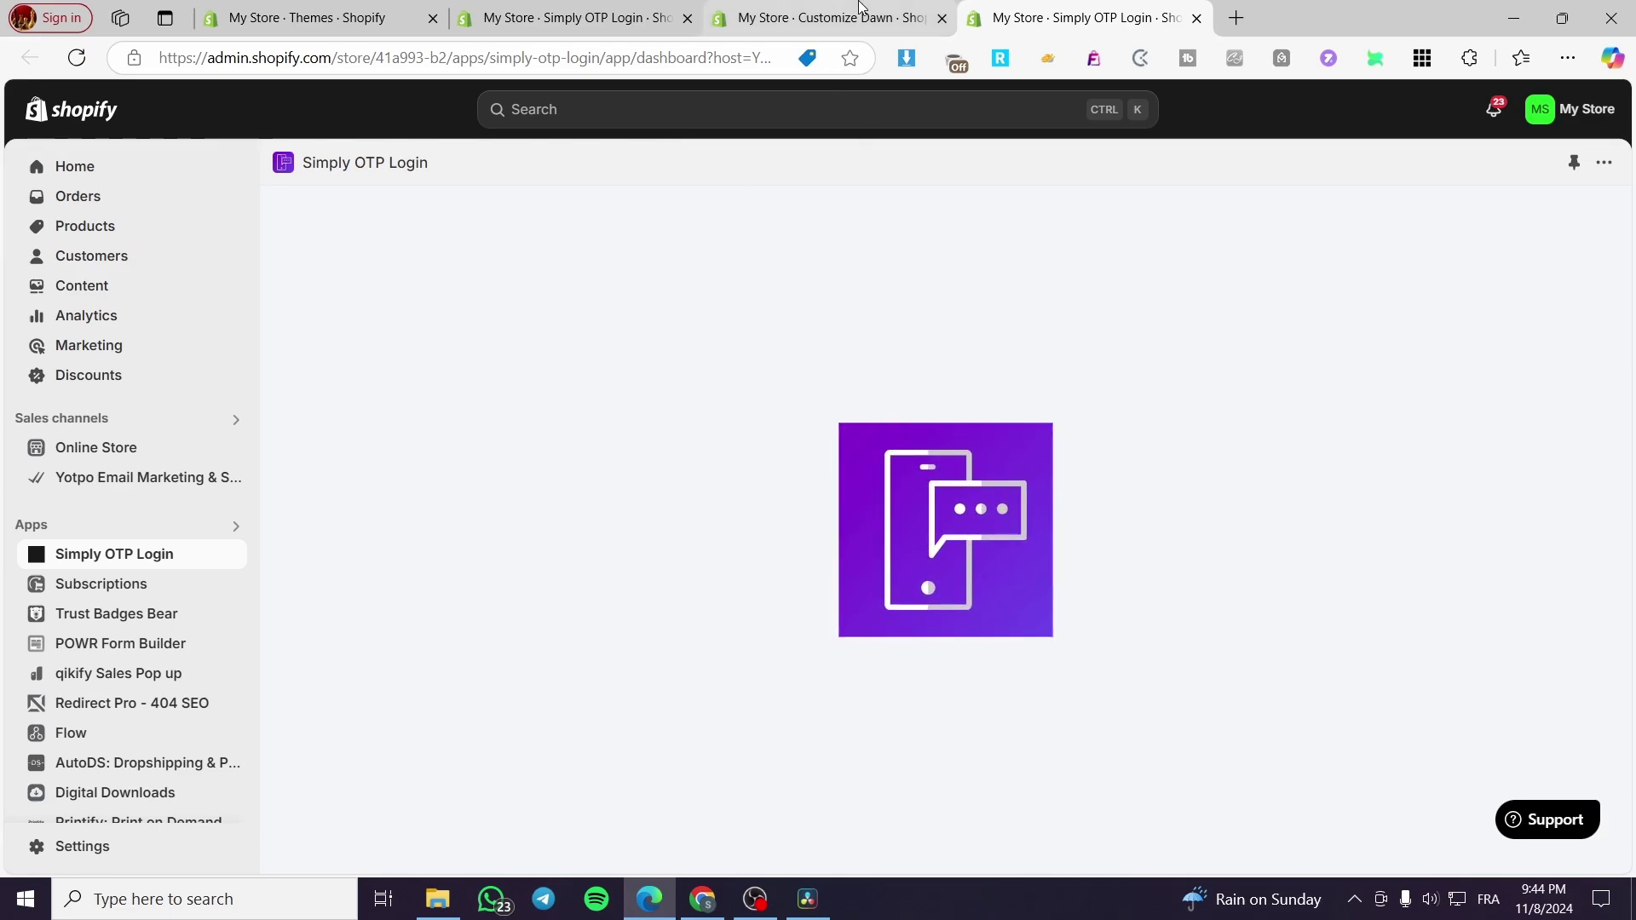
{"action": "left_click", "coordinate": [906, 23]}
{"action": "left_click", "coordinate": [942, 18]}
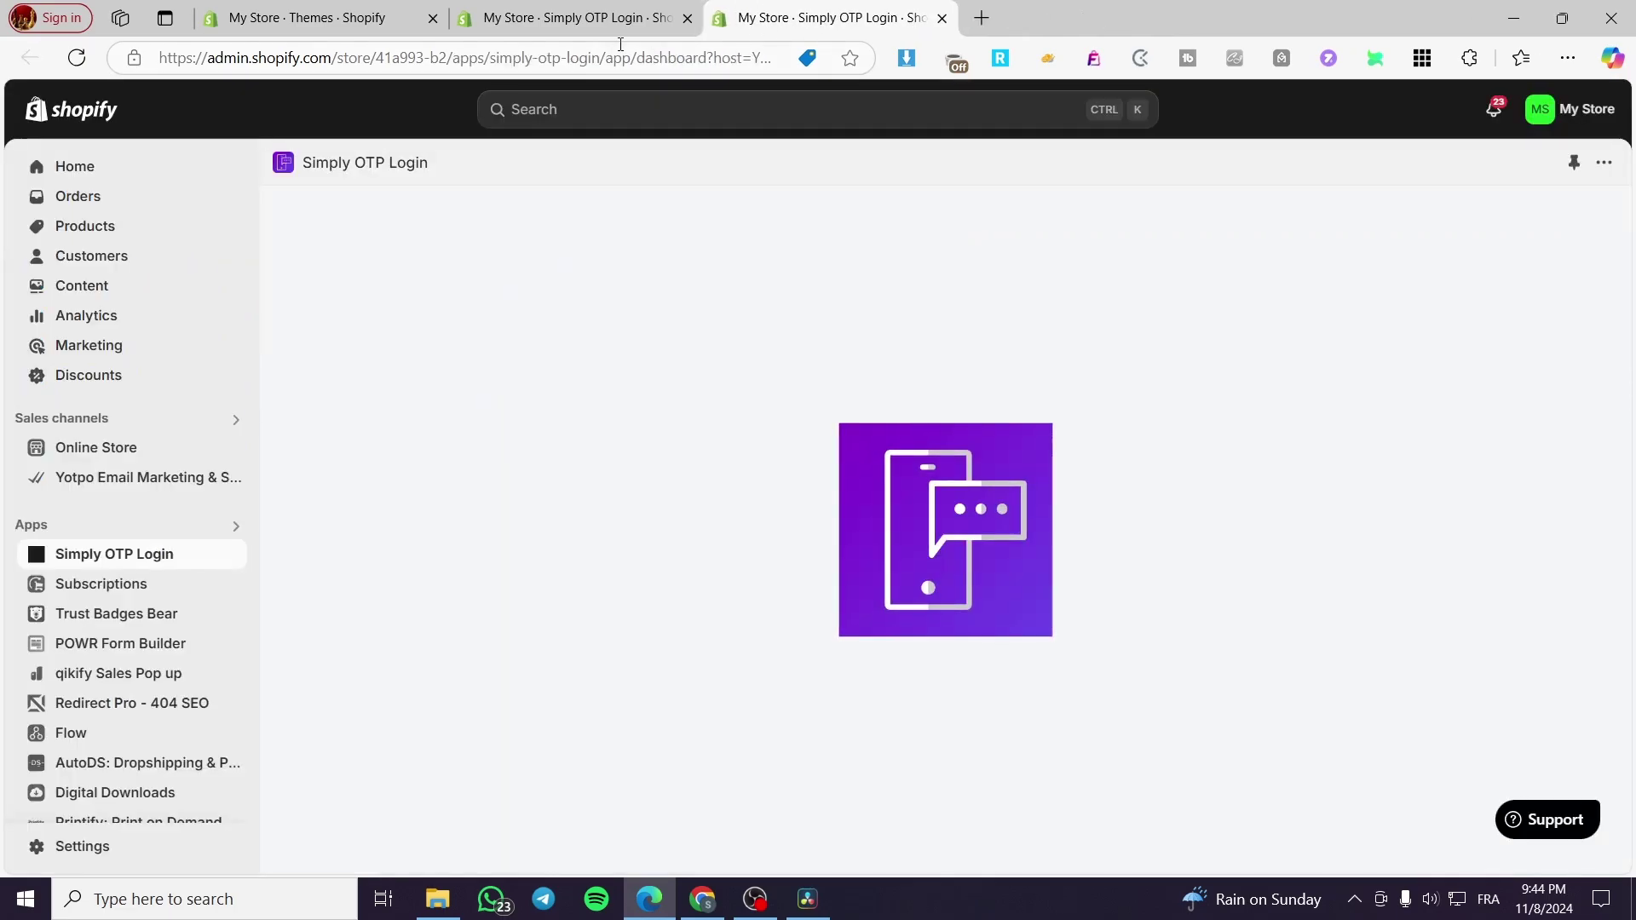
{"action": "left_click", "coordinate": [594, 23]}
{"action": "scroll", "coordinate": [1041, 272], "scroll_direction": "up", "scroll_amount": 4}
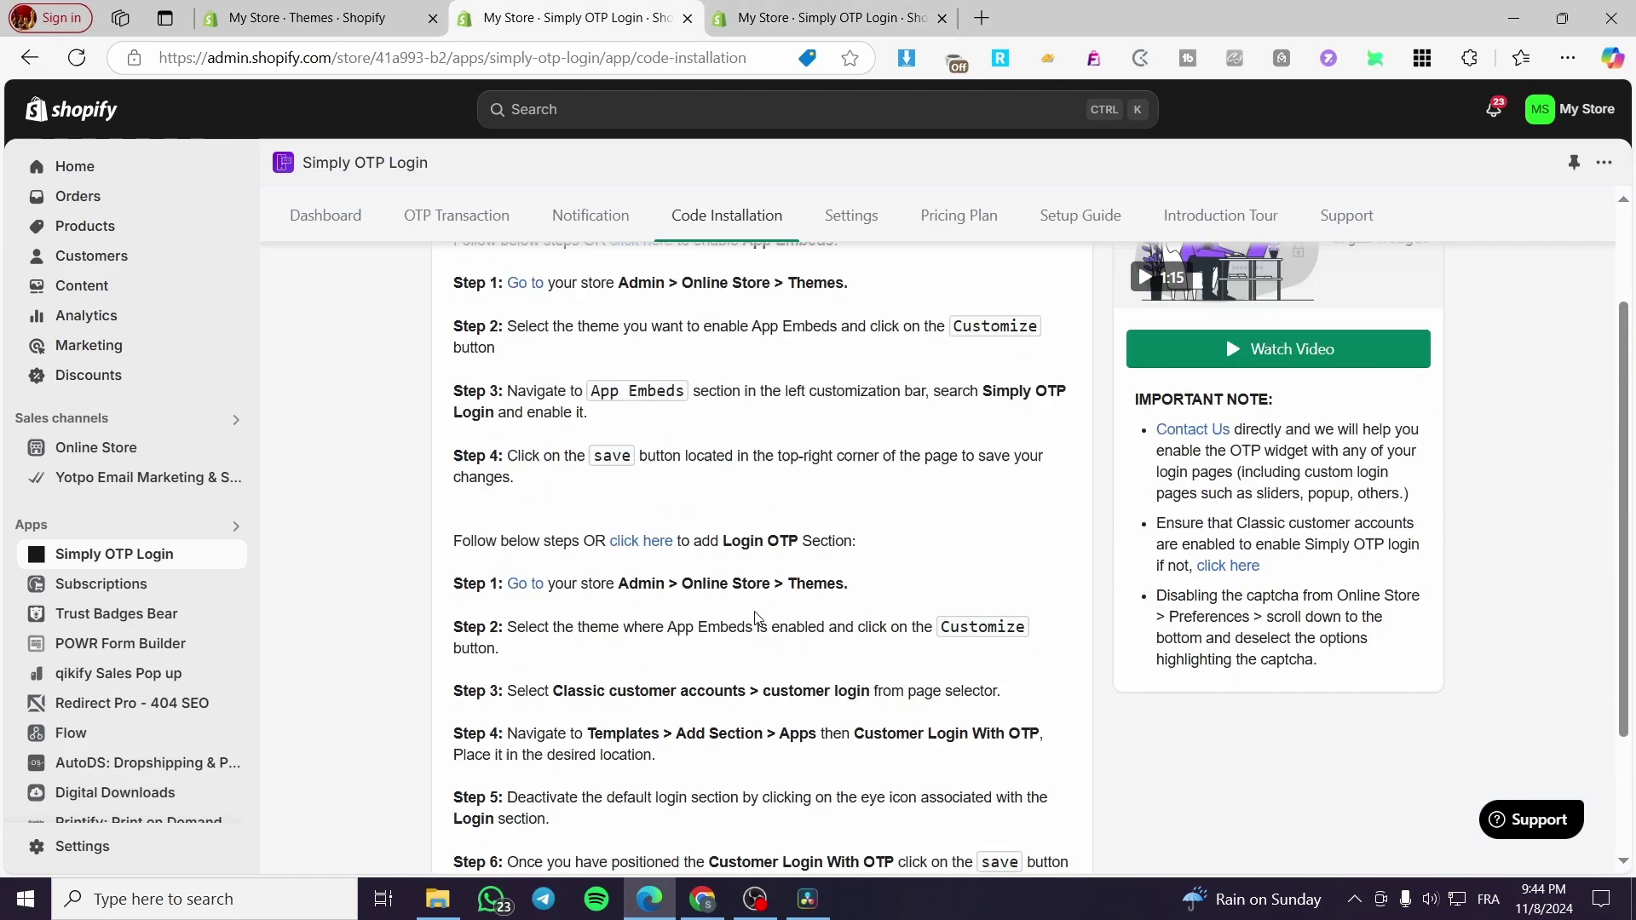
{"action": "left_click", "coordinate": [855, 223]}
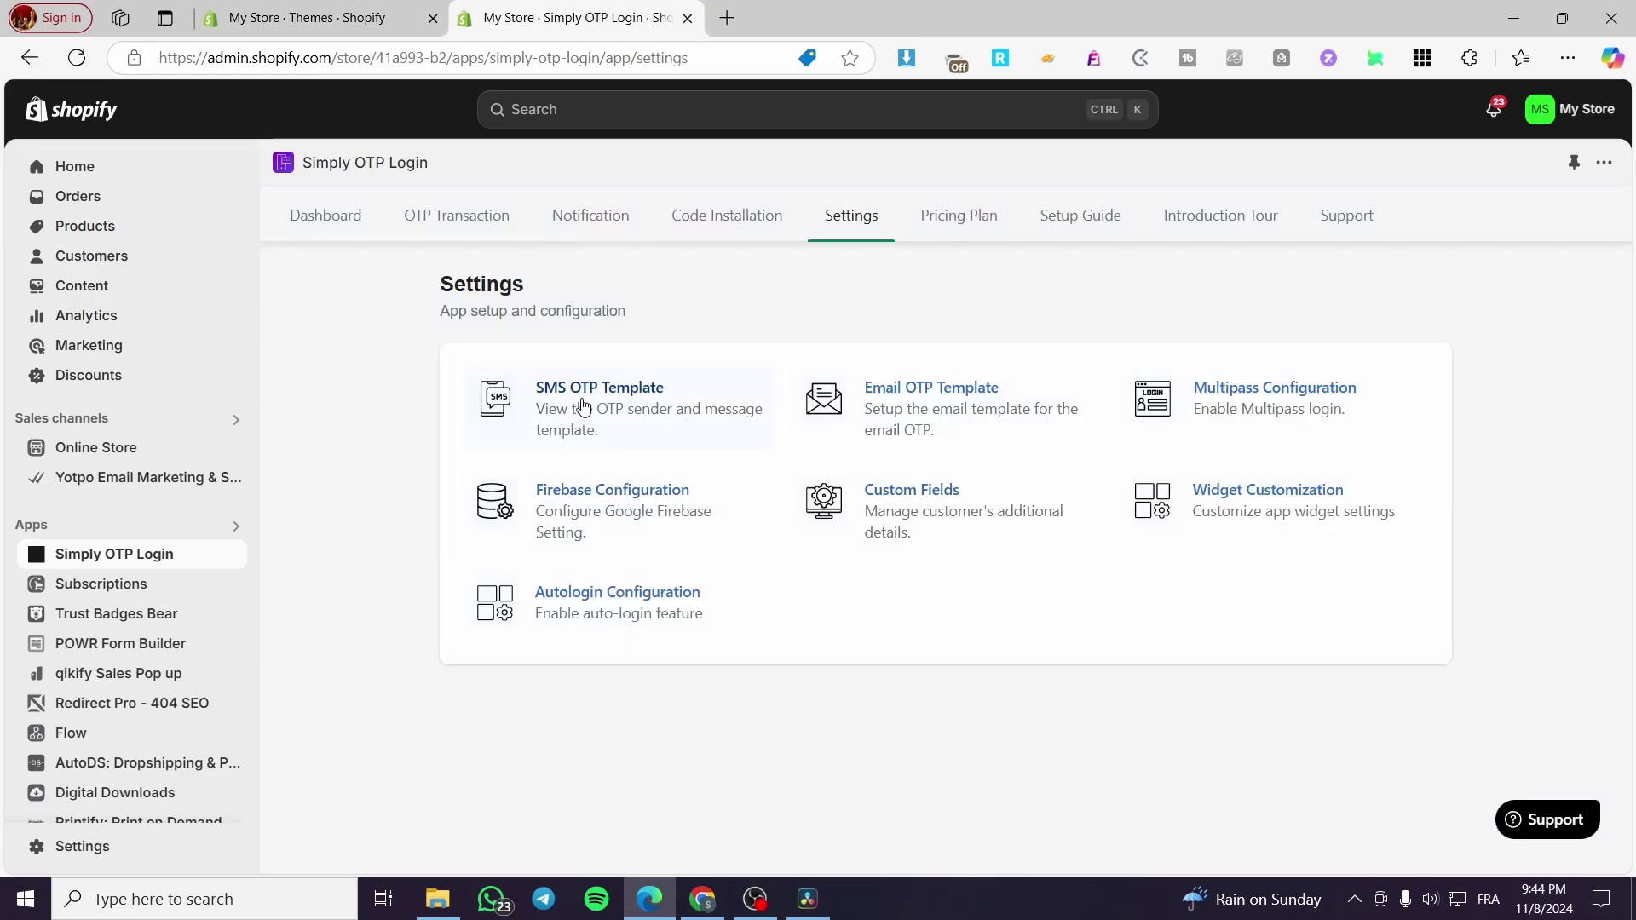
Review the SMS OTP sender and message template, then go to Widget Customization's Login Widget Theme page.
{"action": "left_click", "coordinate": [581, 397]}
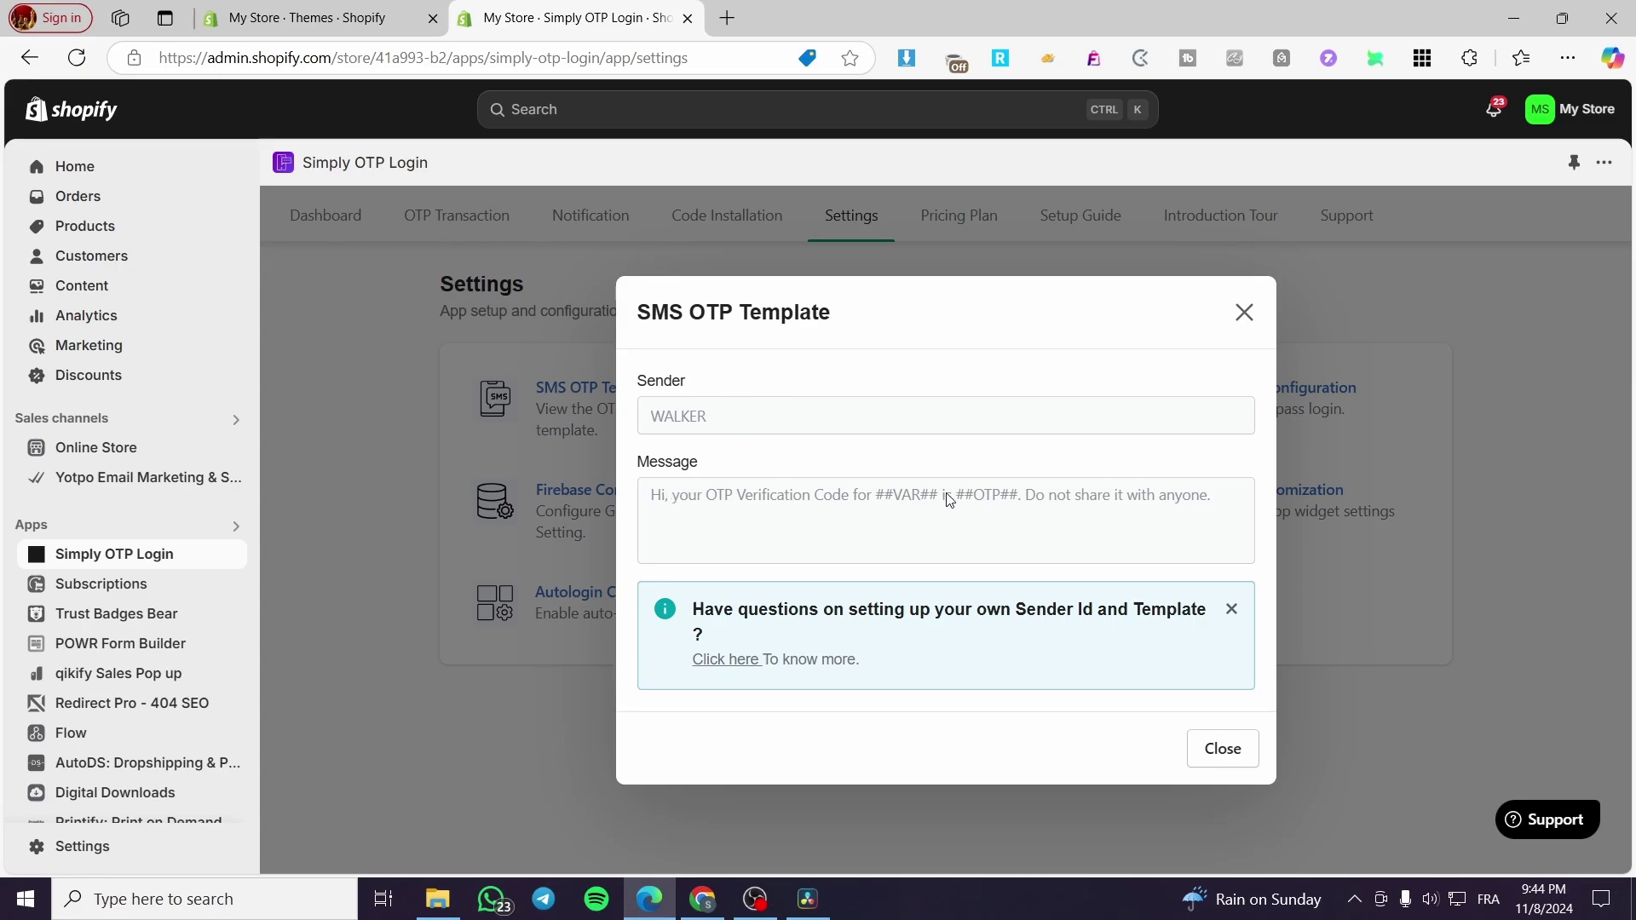
{"action": "left_click", "coordinate": [1224, 750]}
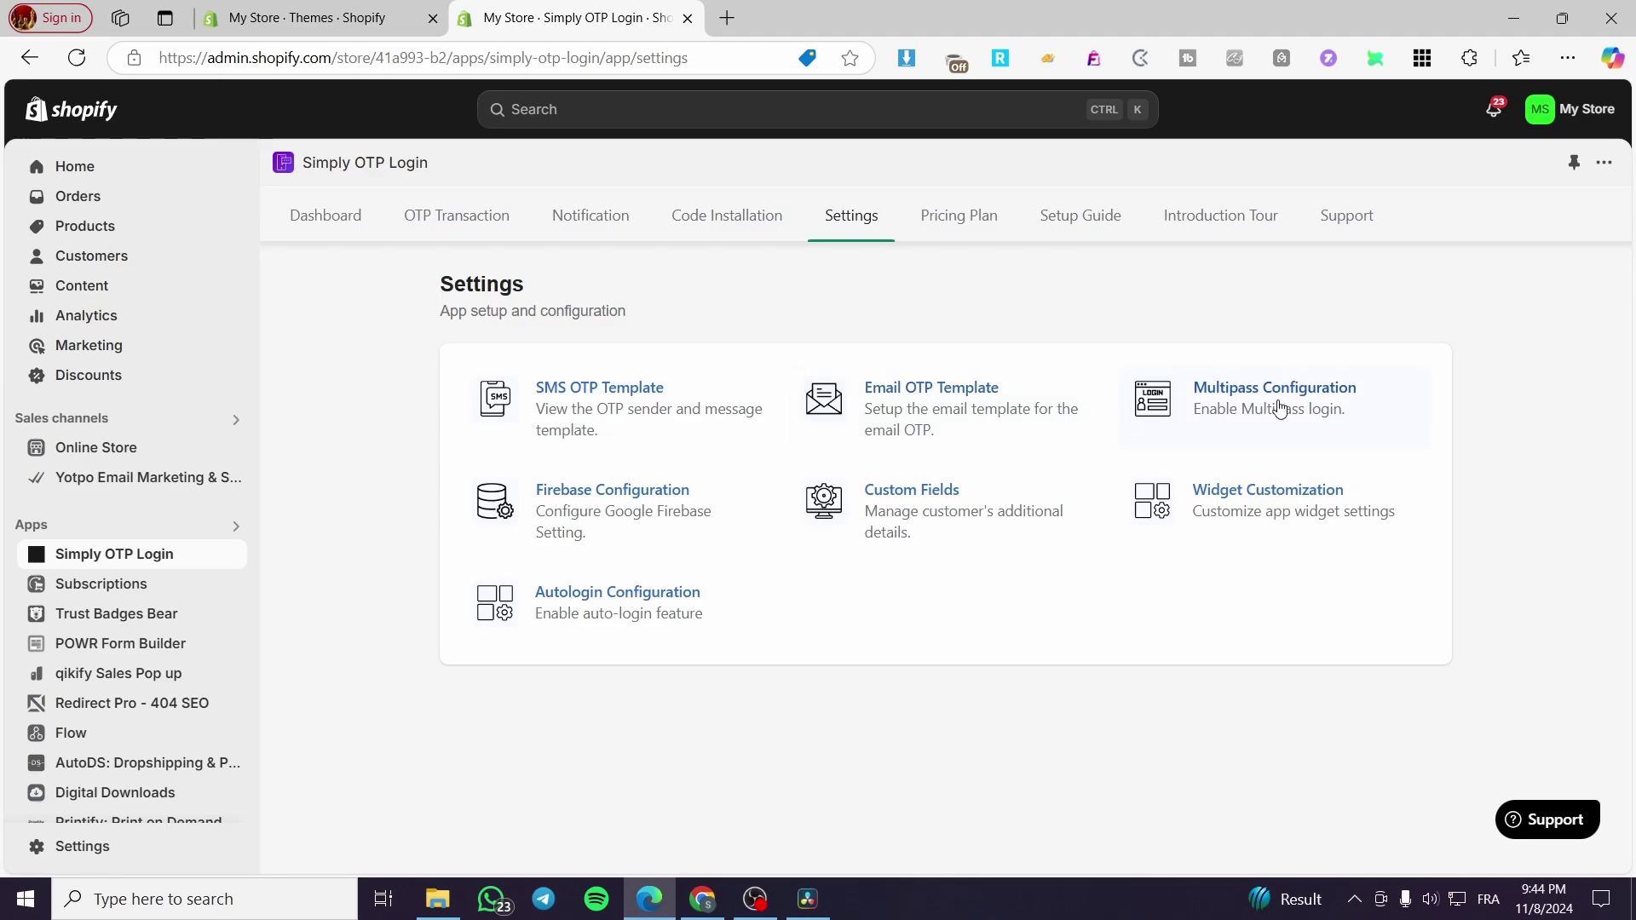
{"action": "left_click", "coordinate": [1290, 523]}
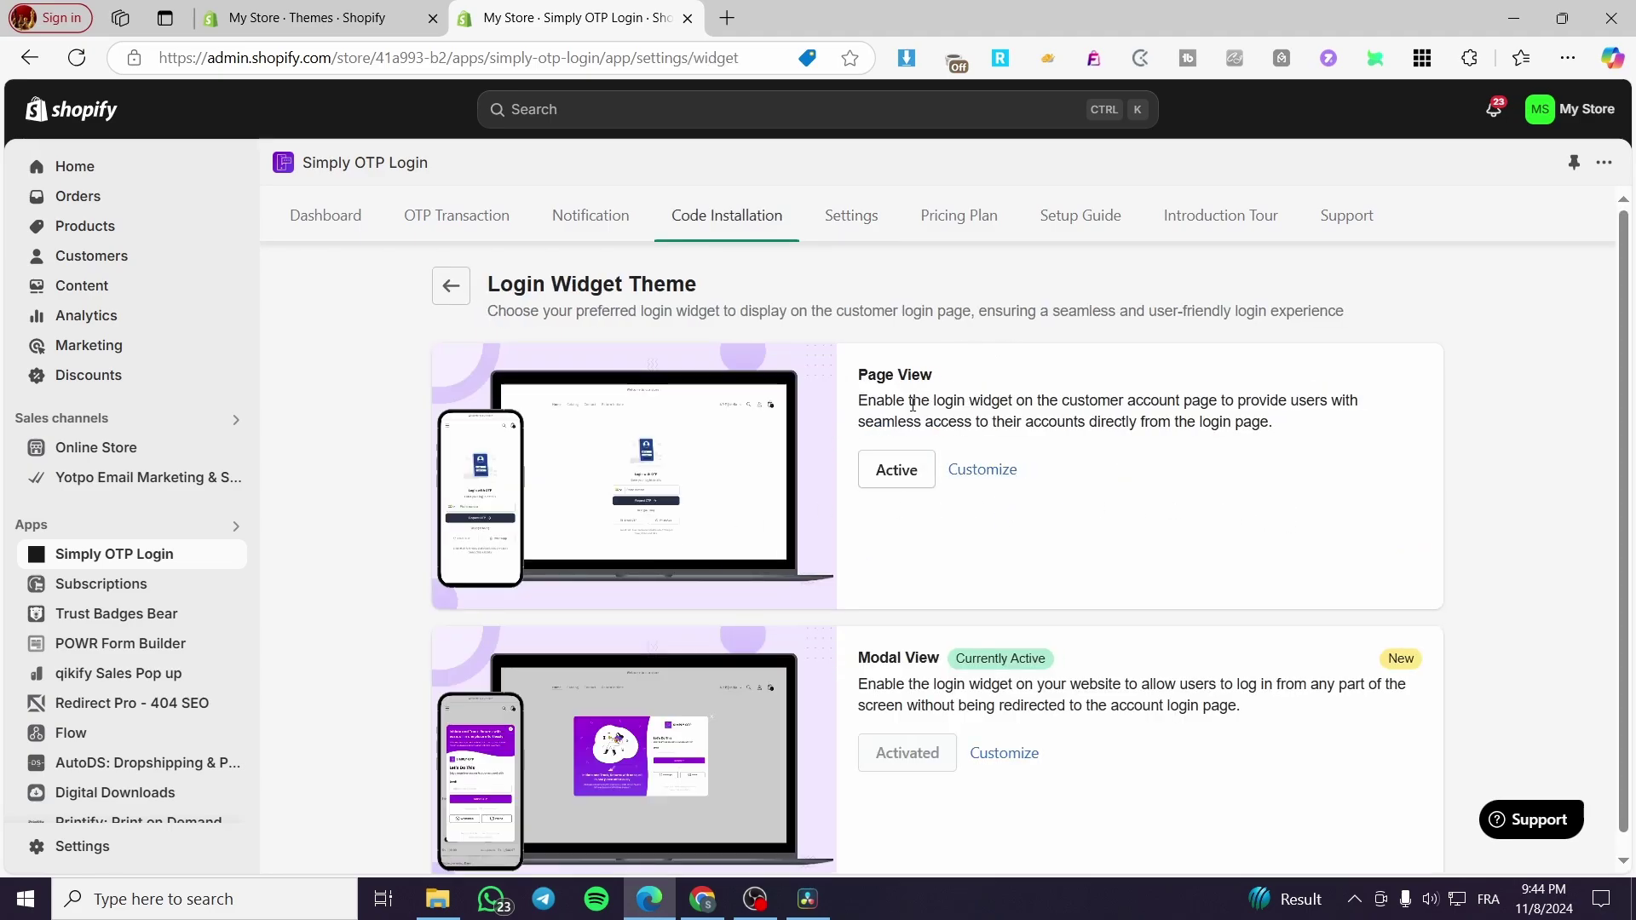
Switch the active widget to Page View and back to Modal View, then open Modal View customization.
{"action": "left_click", "coordinate": [910, 471]}
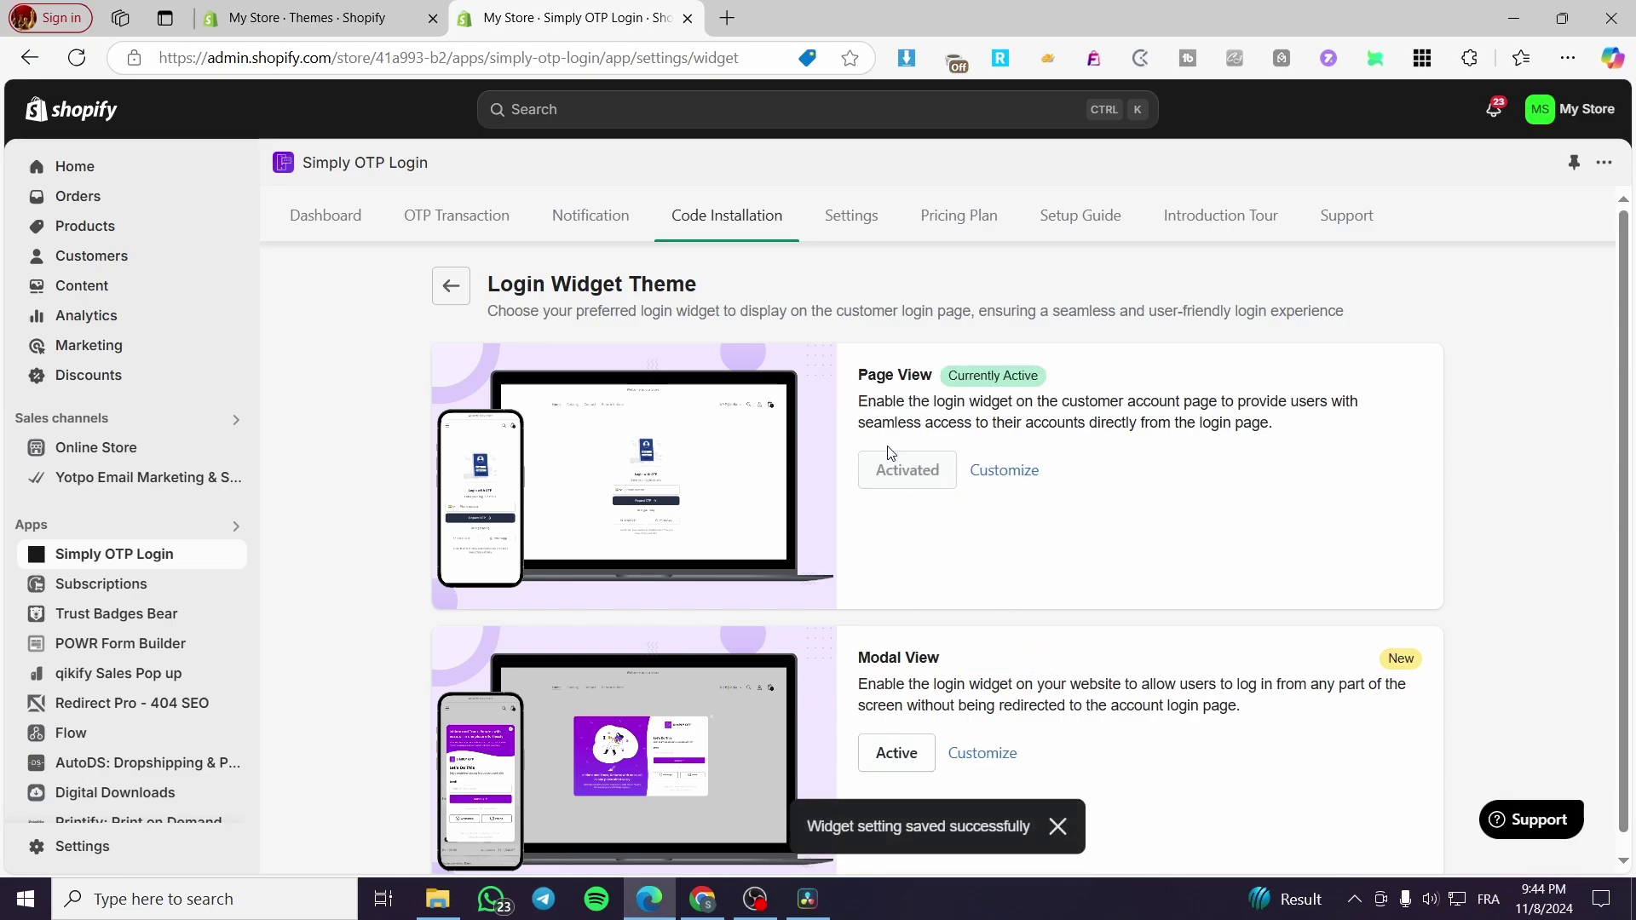
{"action": "scroll", "coordinate": [957, 519], "scroll_direction": "down", "scroll_amount": 1}
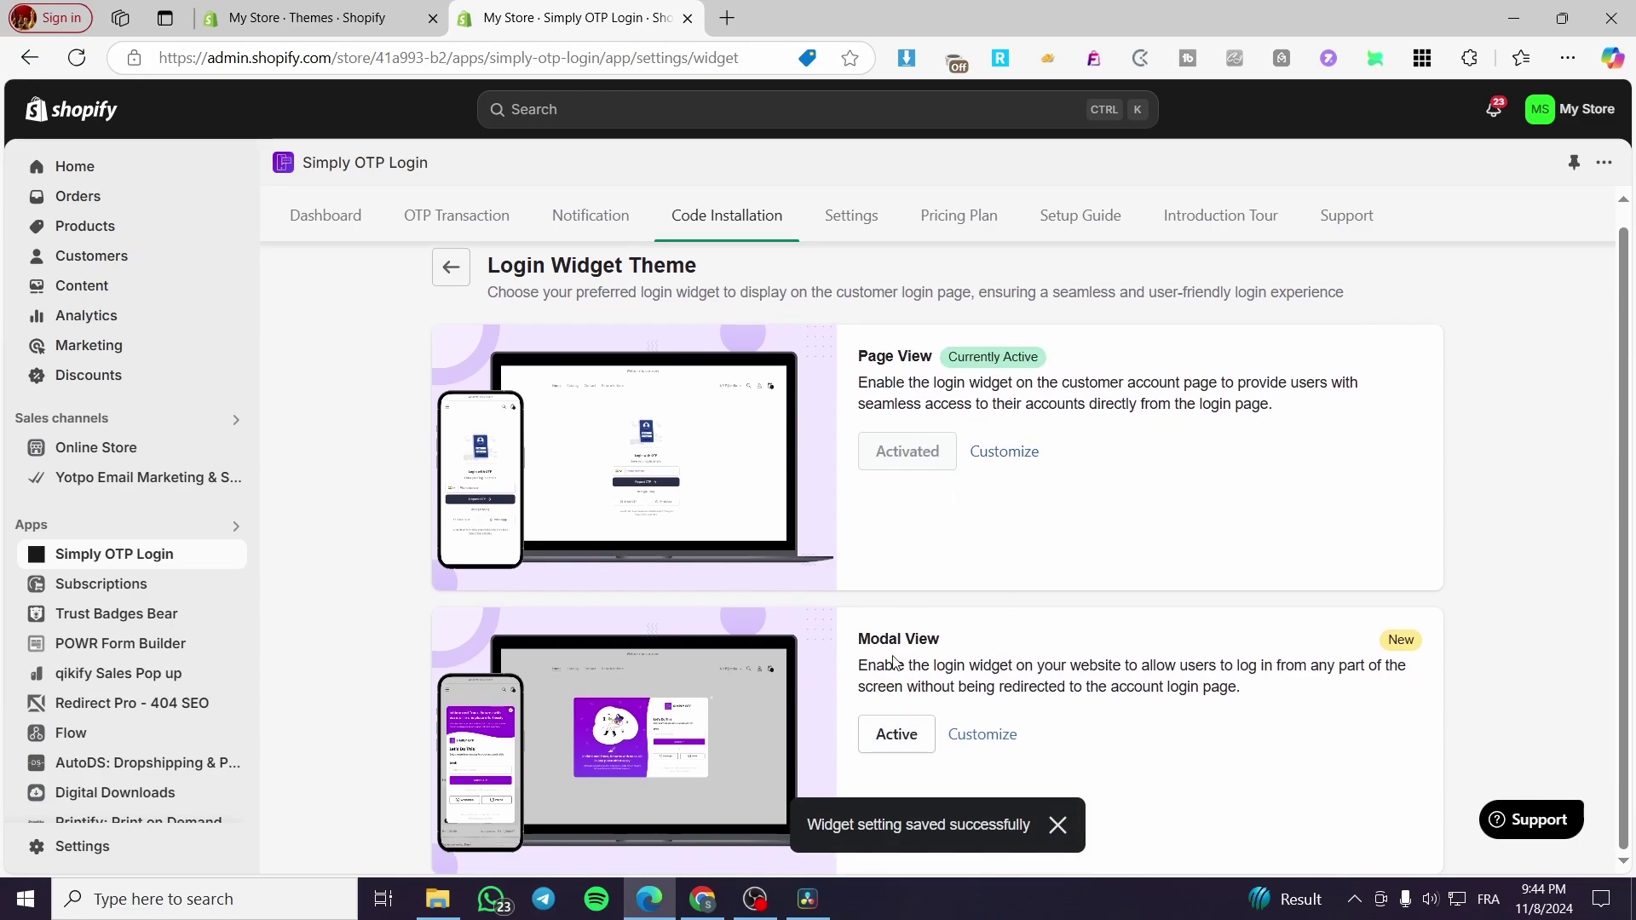
{"action": "left_click", "coordinate": [900, 735]}
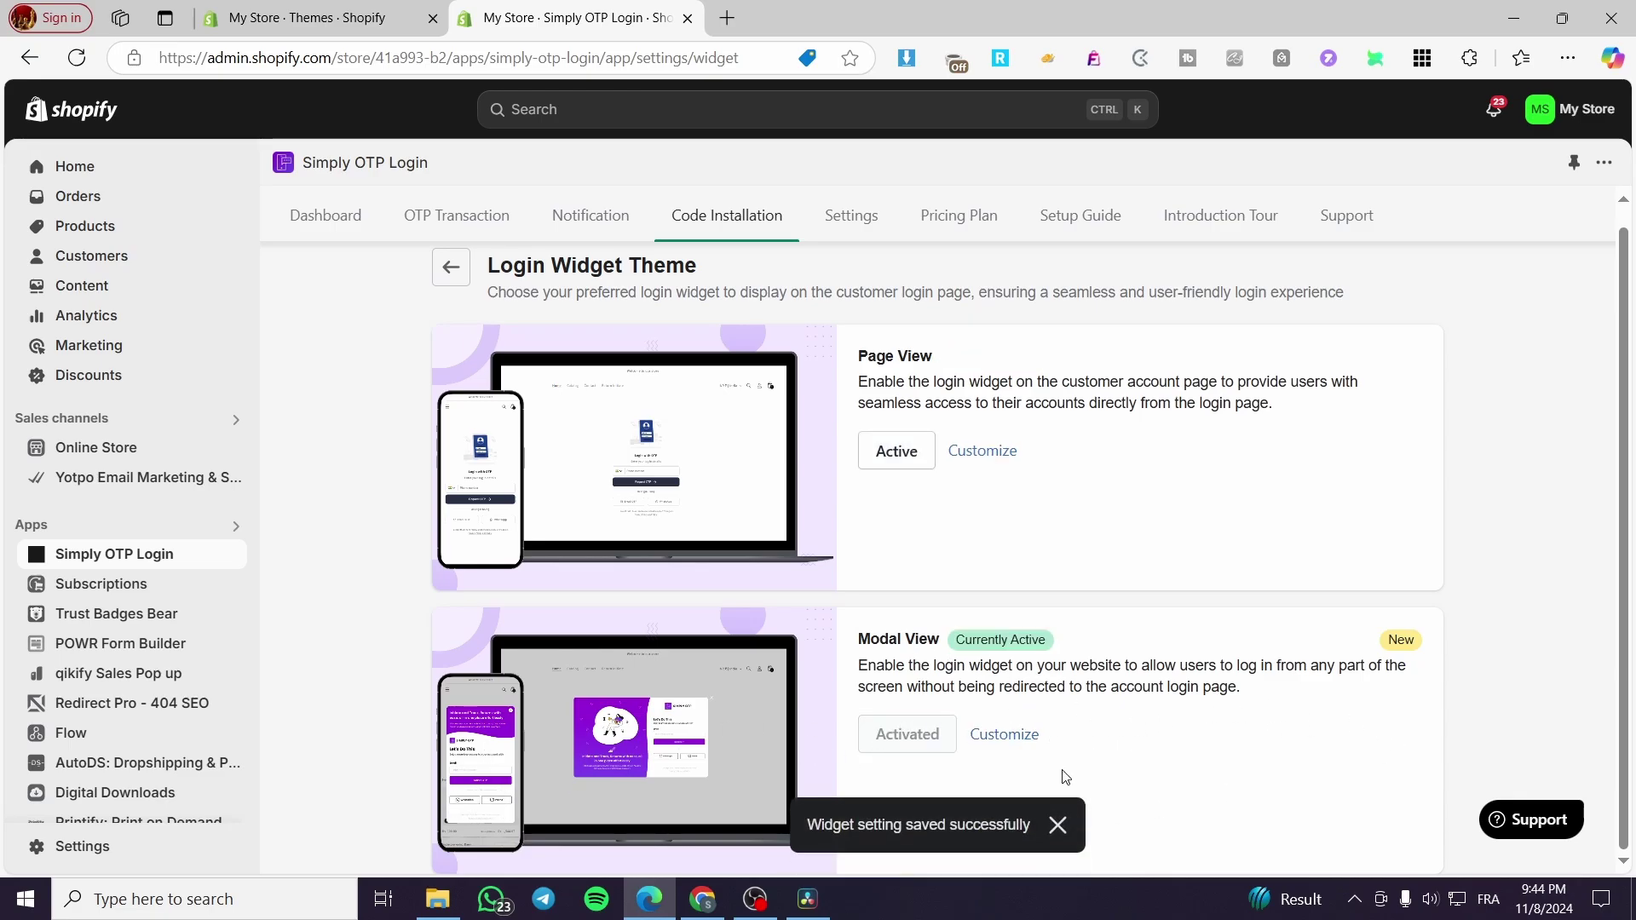
{"action": "left_click", "coordinate": [1014, 738]}
{"action": "scroll", "coordinate": [1140, 516], "scroll_direction": "down", "scroll_amount": 1}
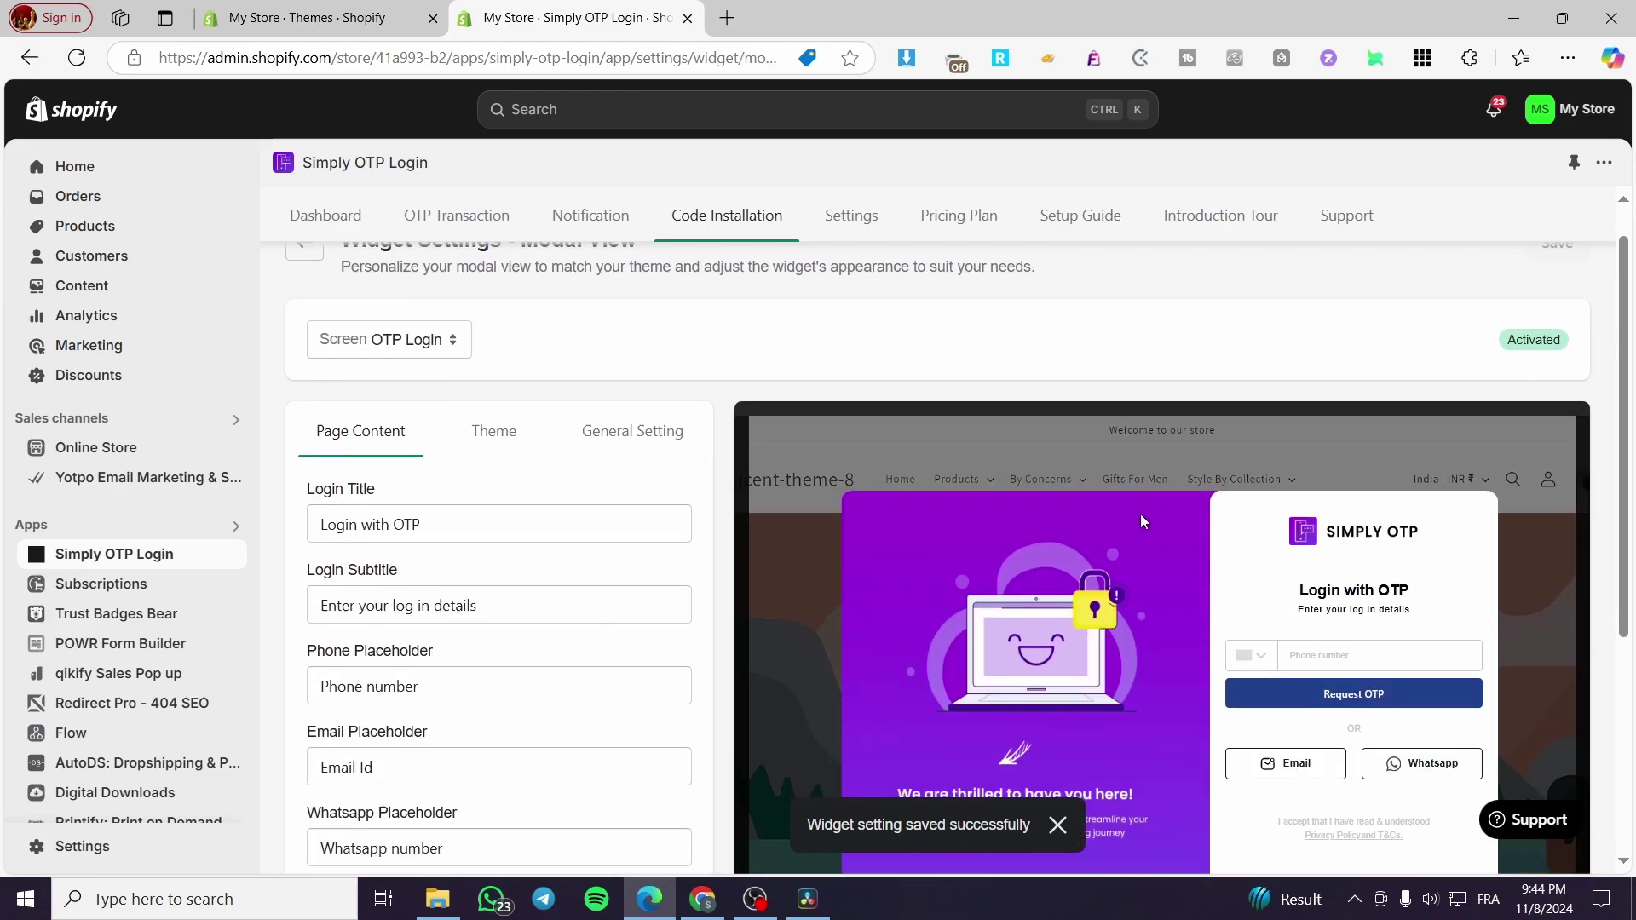
{"action": "scroll", "coordinate": [1140, 513], "scroll_direction": "down", "scroll_amount": 2}
{"action": "scroll", "coordinate": [1193, 545], "scroll_direction": "up", "scroll_amount": 1}
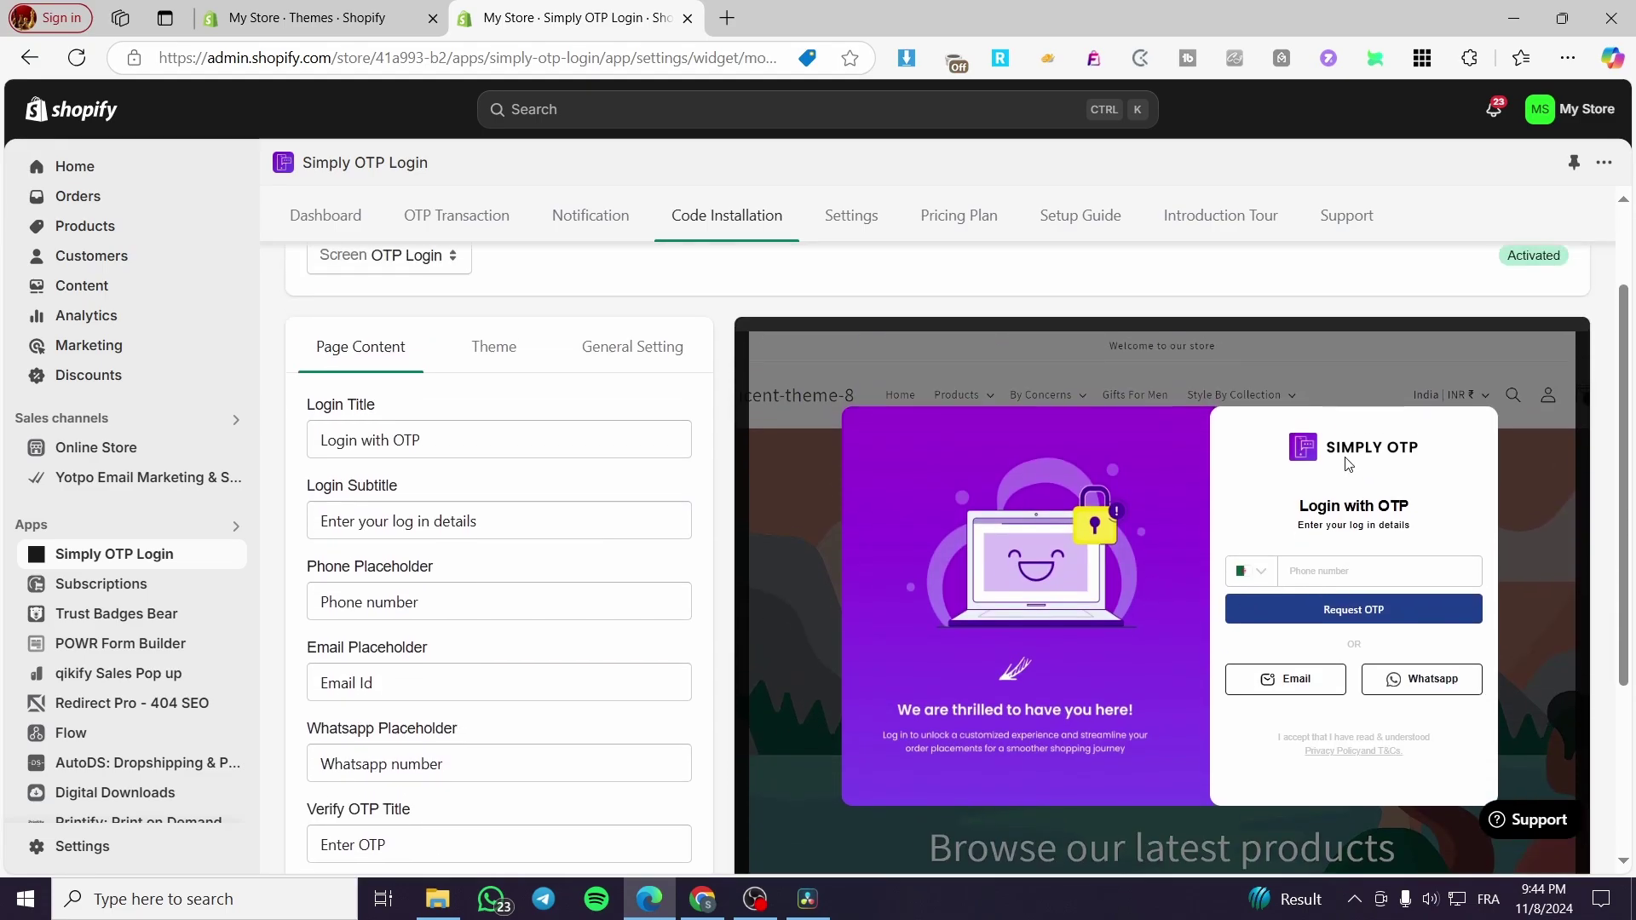
{"action": "left_click", "coordinate": [1255, 581]}
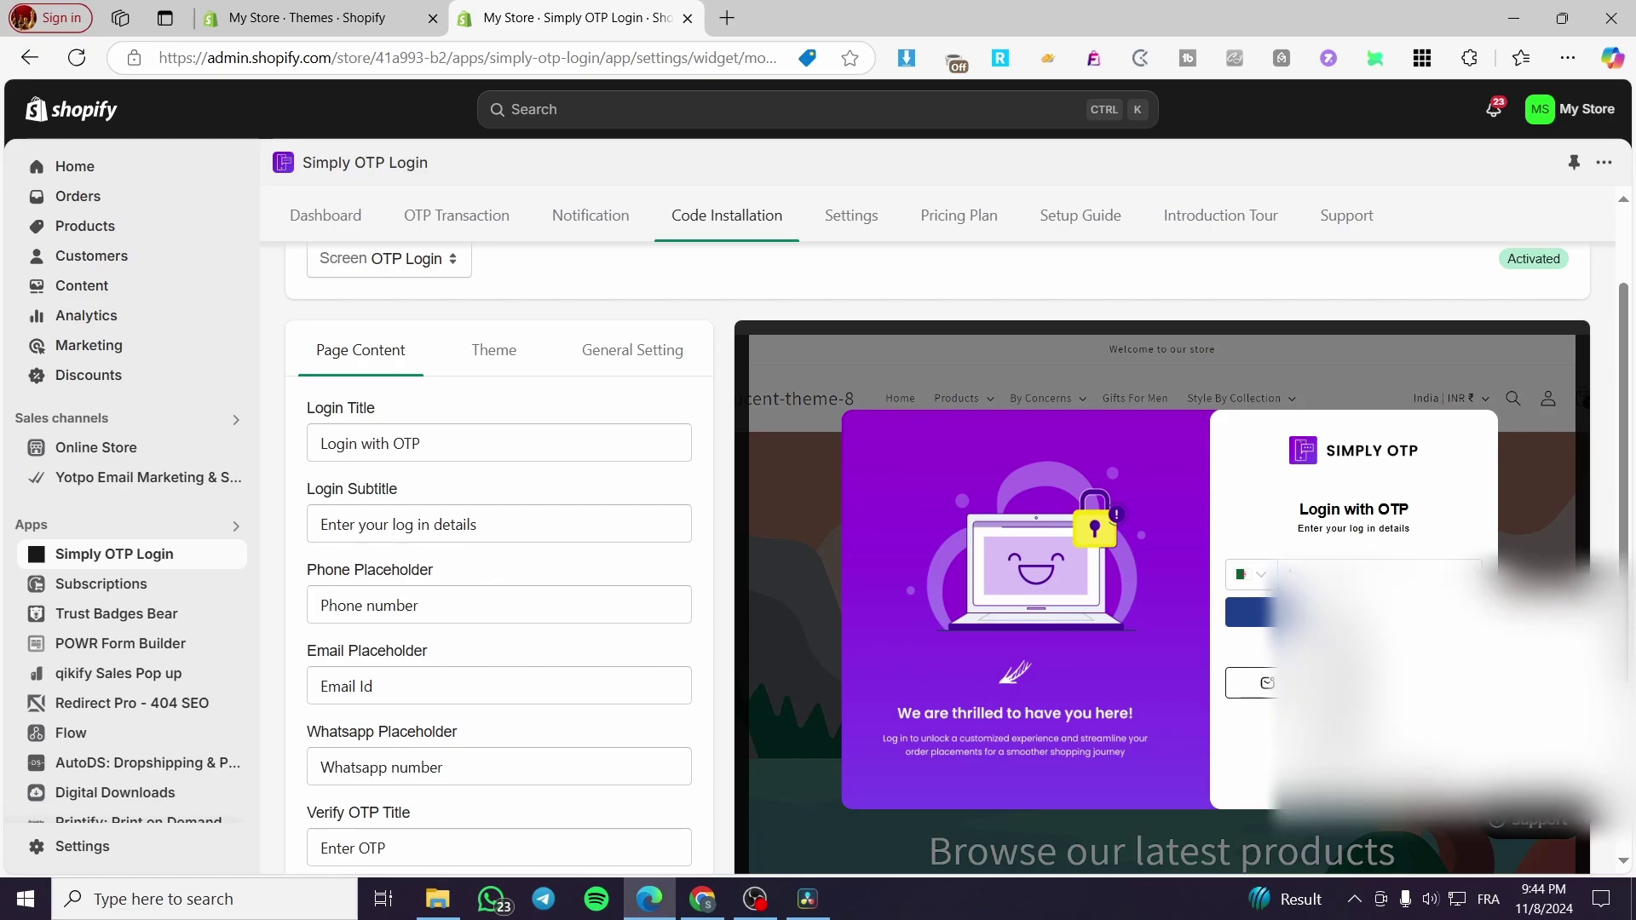
{"action": "left_click", "coordinate": [1278, 573]}
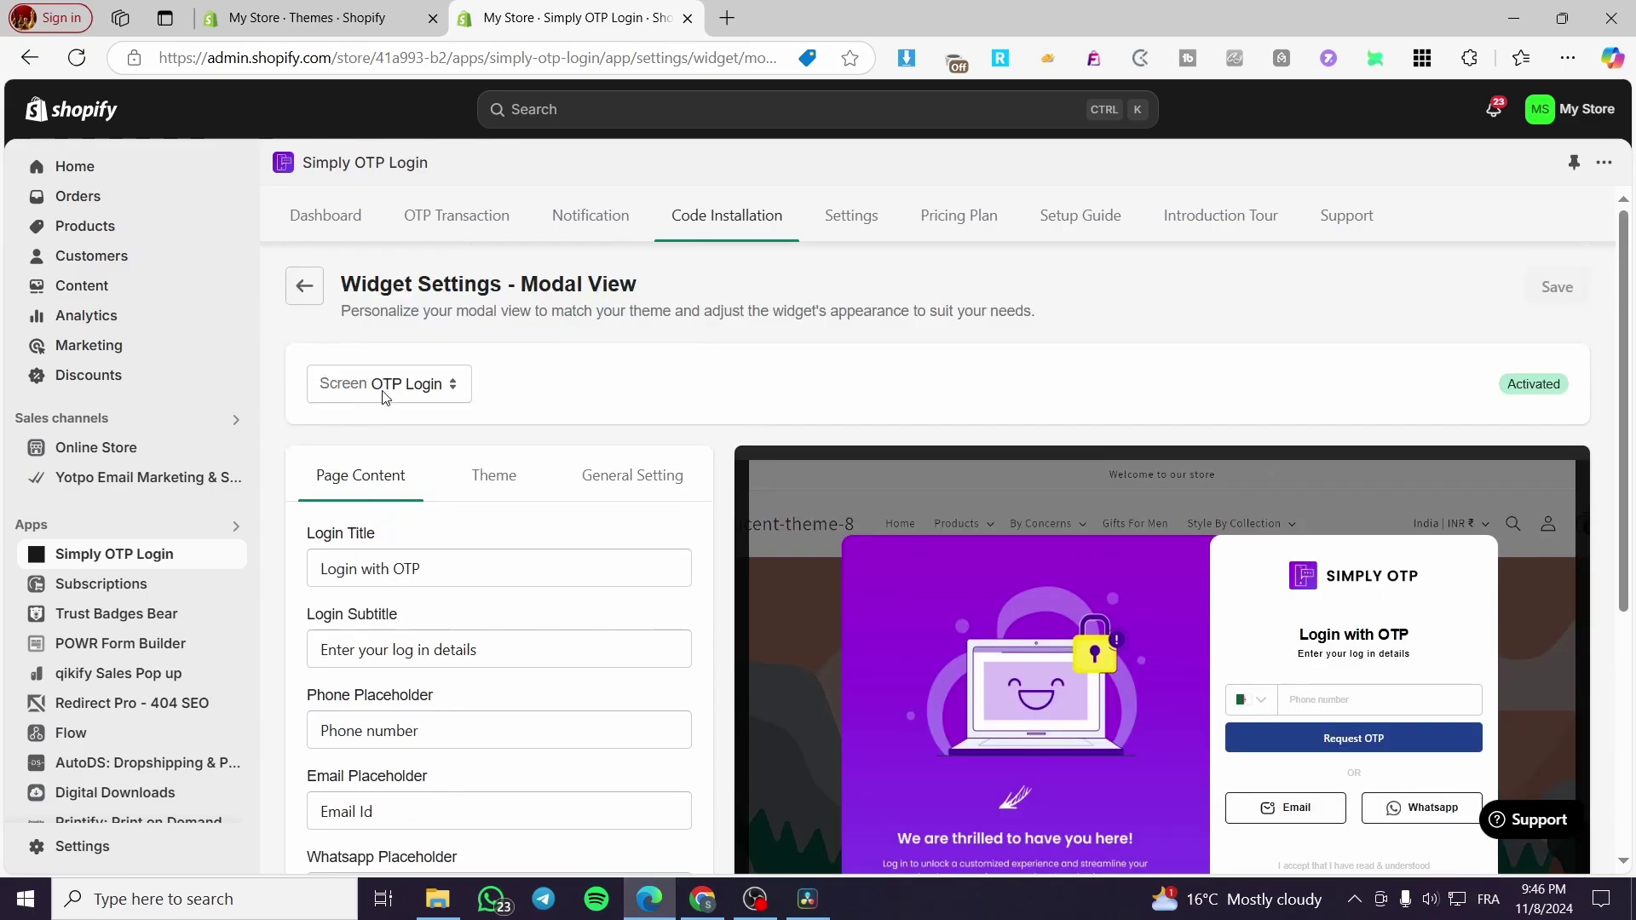
{"action": "left_click", "coordinate": [385, 393]}
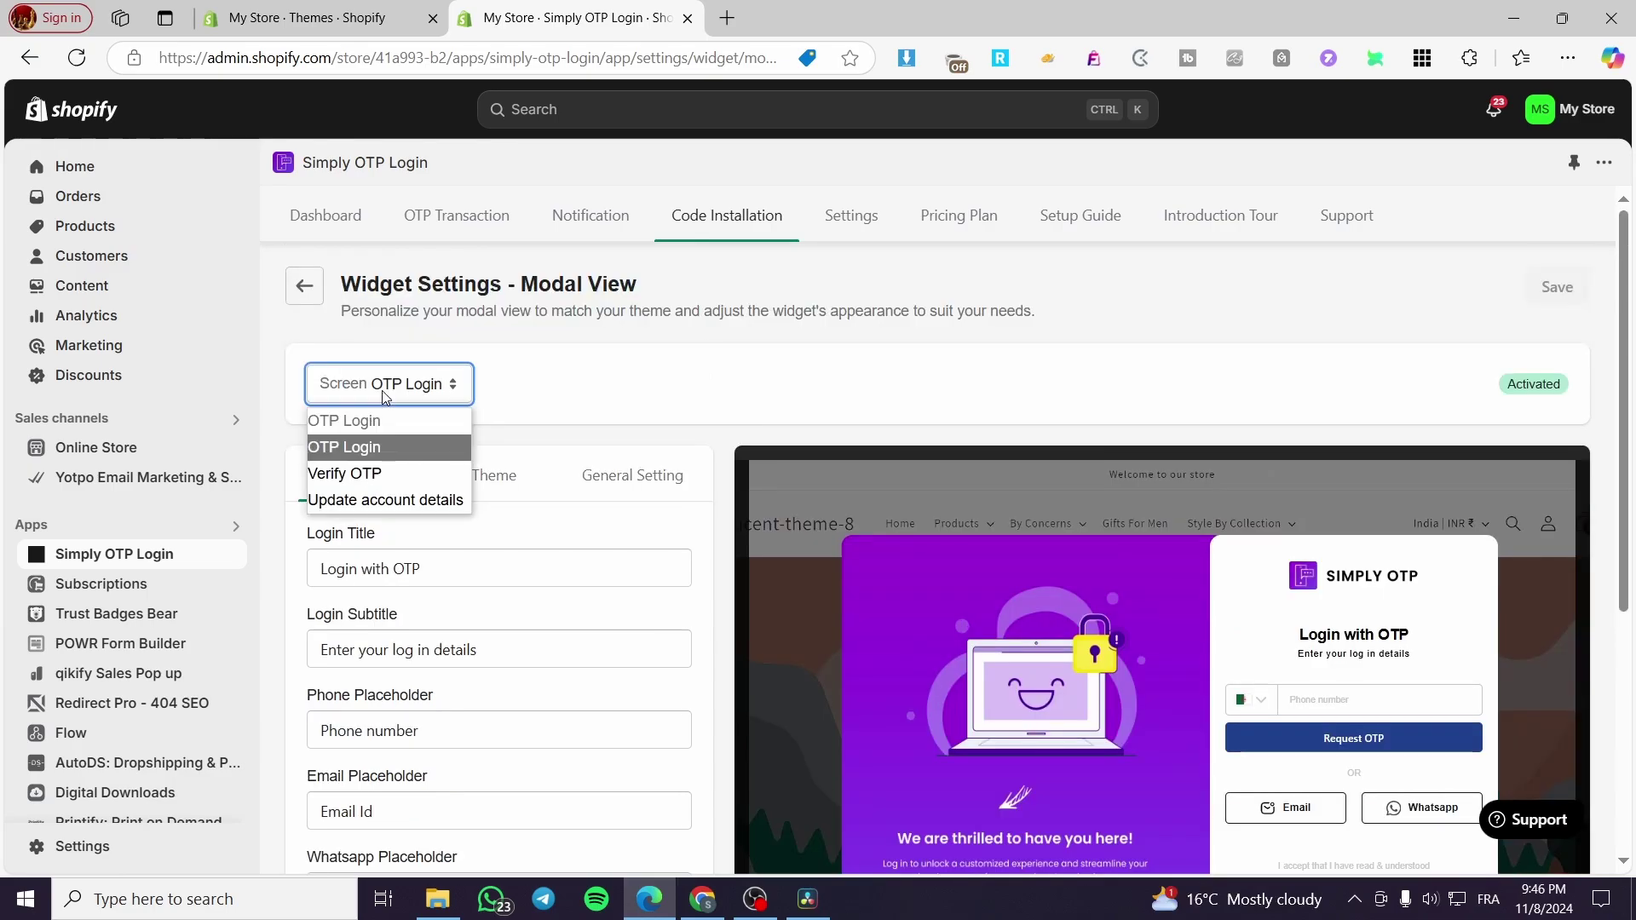
{"action": "left_click", "coordinate": [388, 475]}
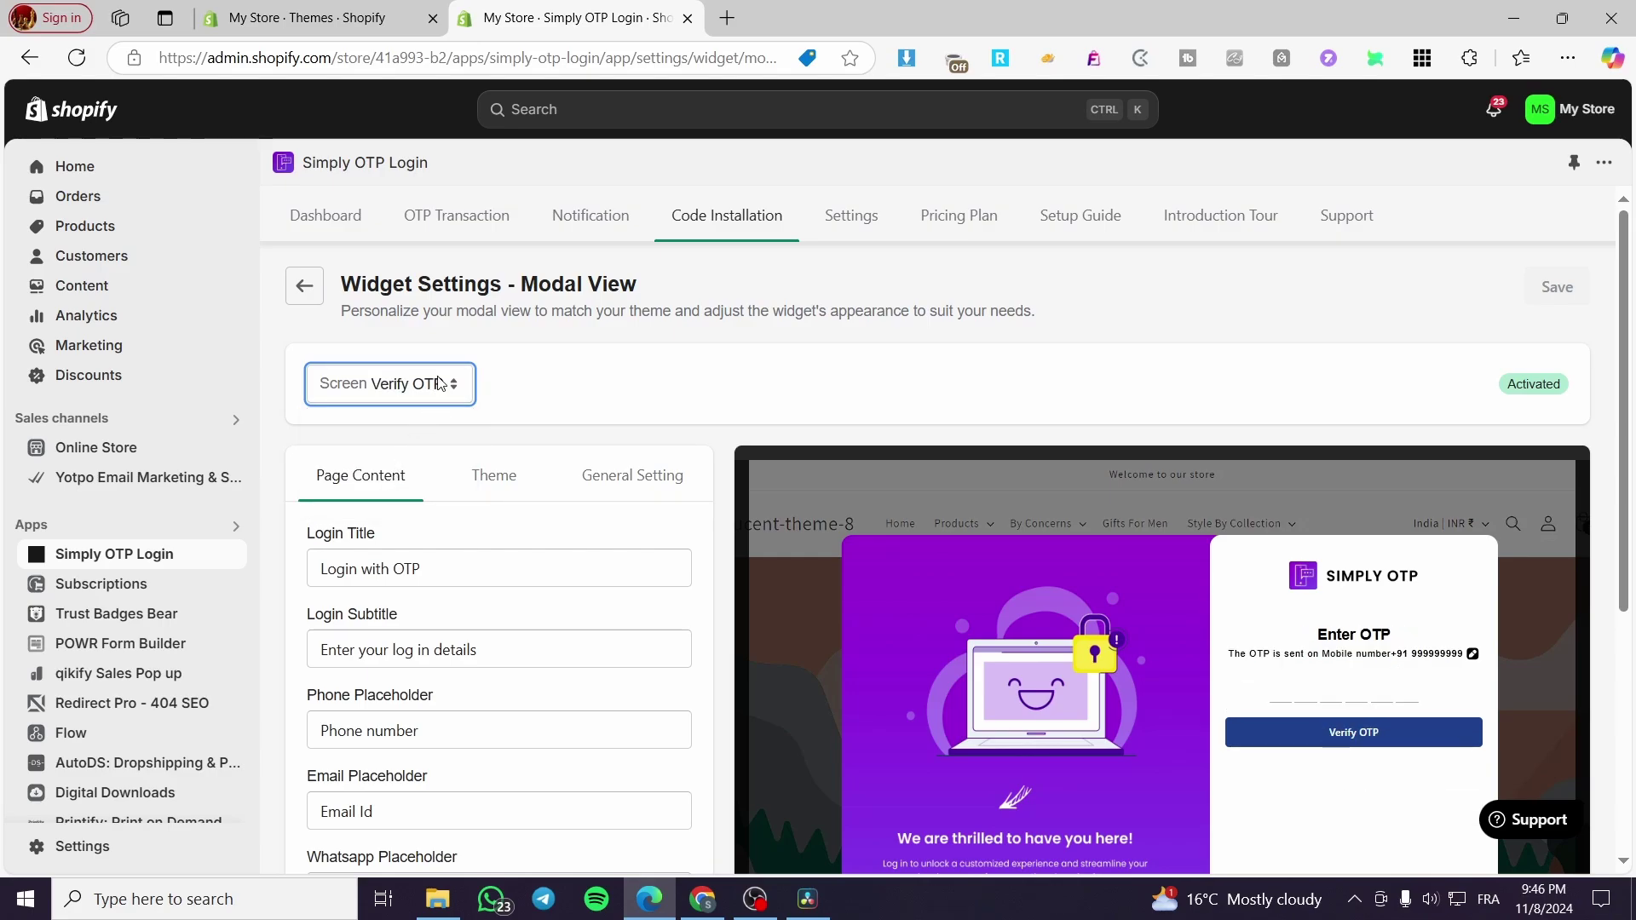
{"action": "left_click", "coordinate": [440, 382]}
{"action": "left_click", "coordinate": [426, 501]}
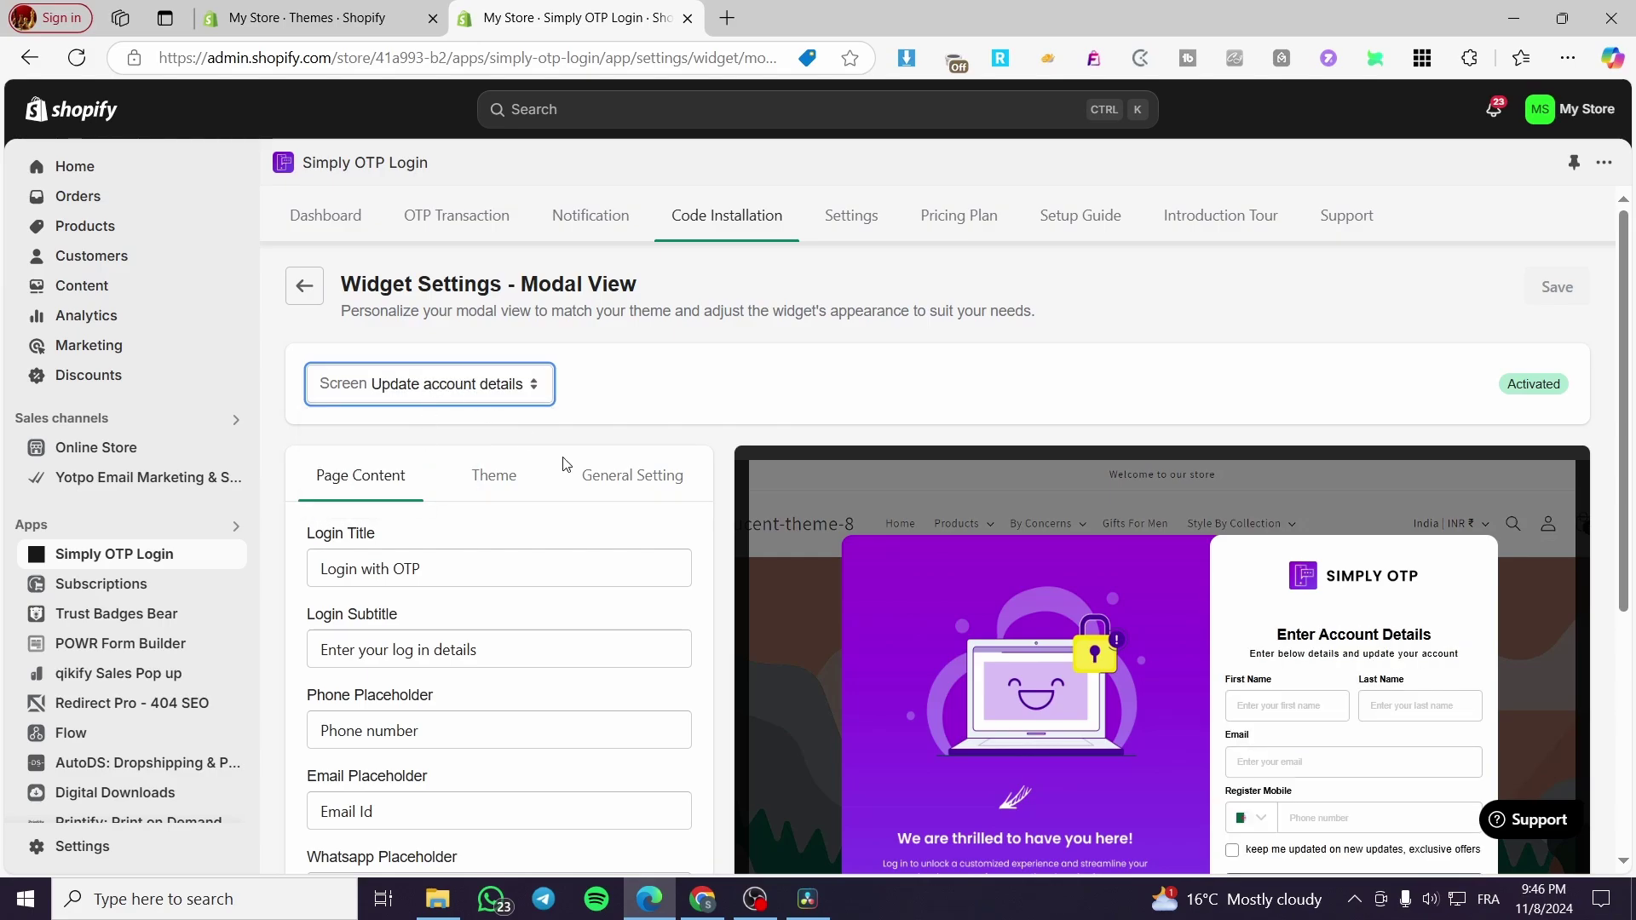
{"action": "left_click", "coordinate": [513, 390]}
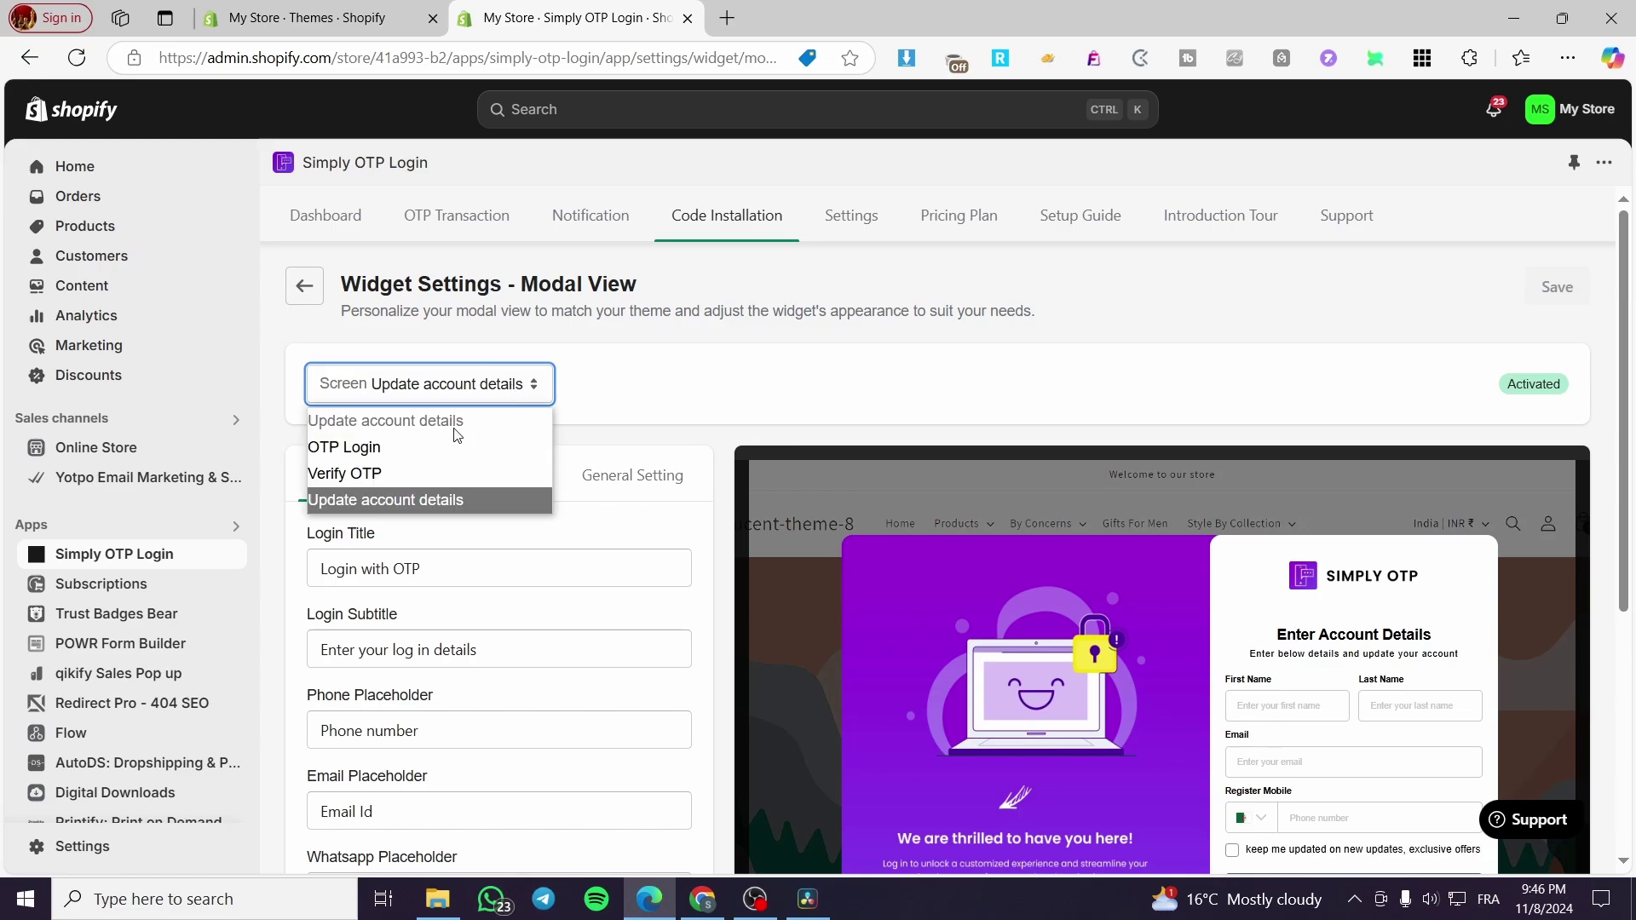
{"action": "left_click", "coordinate": [402, 386]}
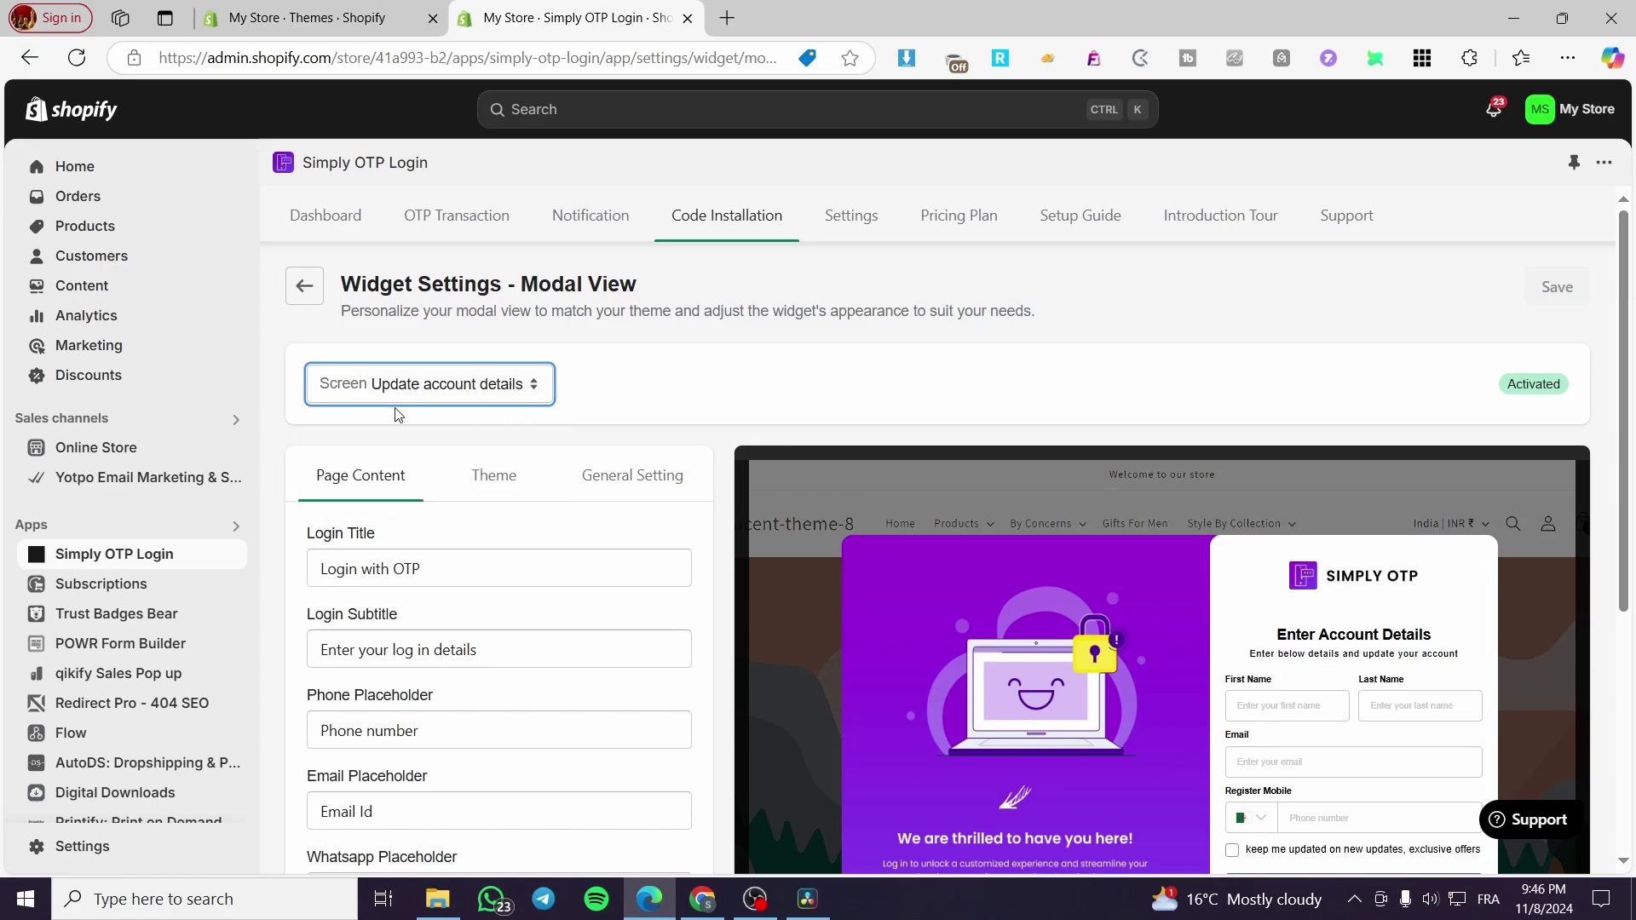
{"action": "left_click", "coordinate": [402, 394]}
{"action": "left_click", "coordinate": [390, 449]}
{"action": "left_click", "coordinate": [421, 381]}
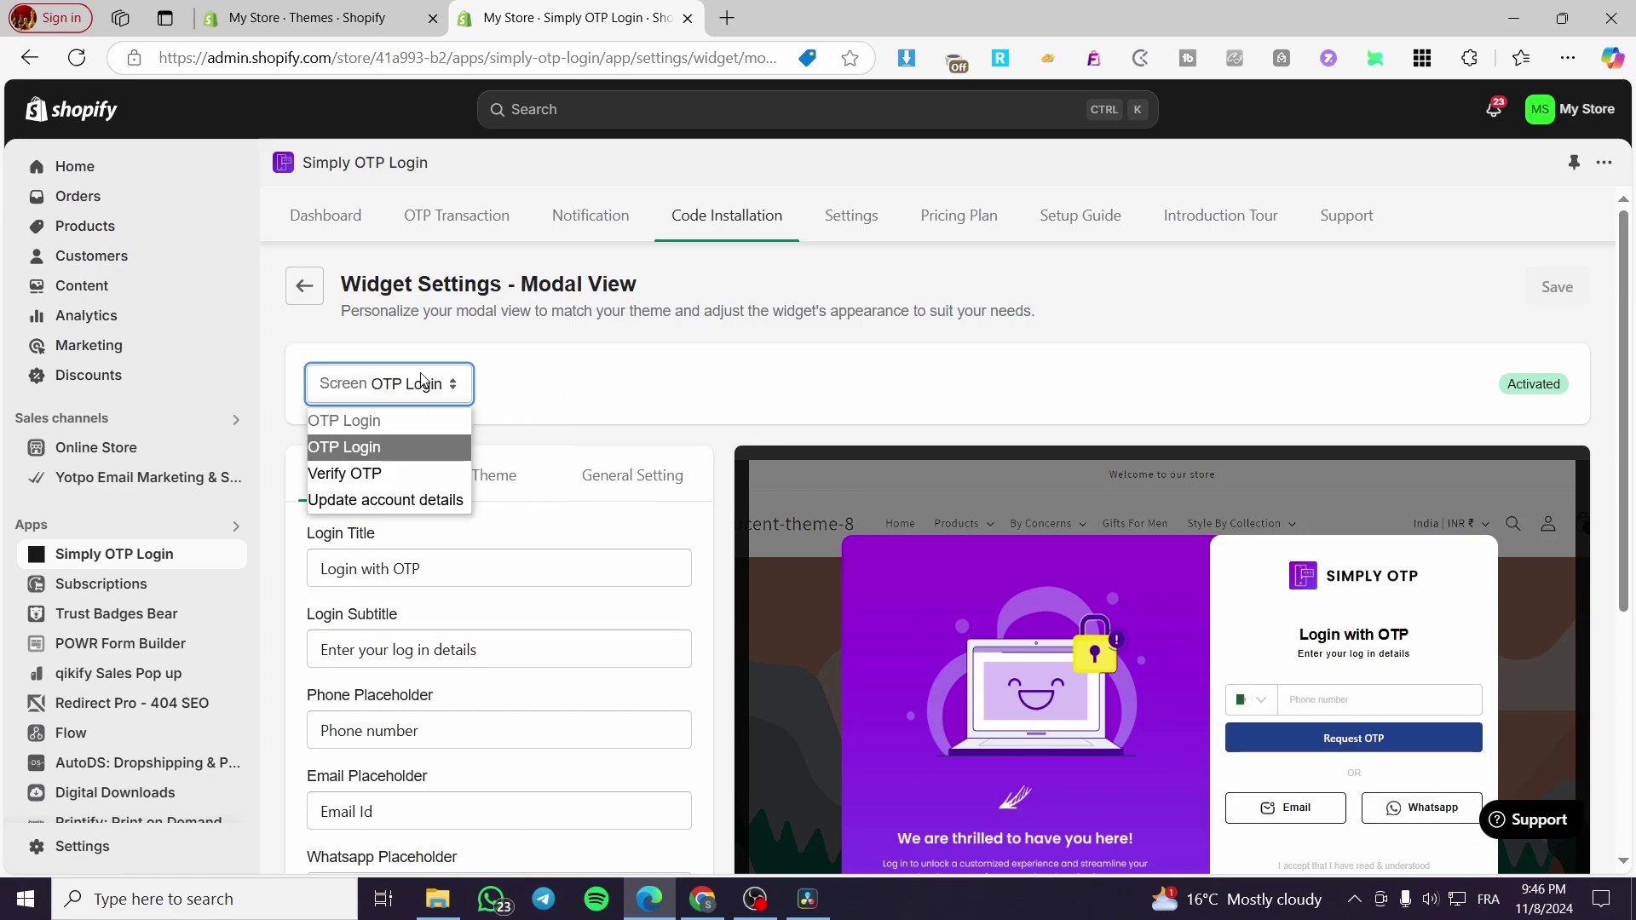
{"action": "left_click", "coordinate": [655, 369]}
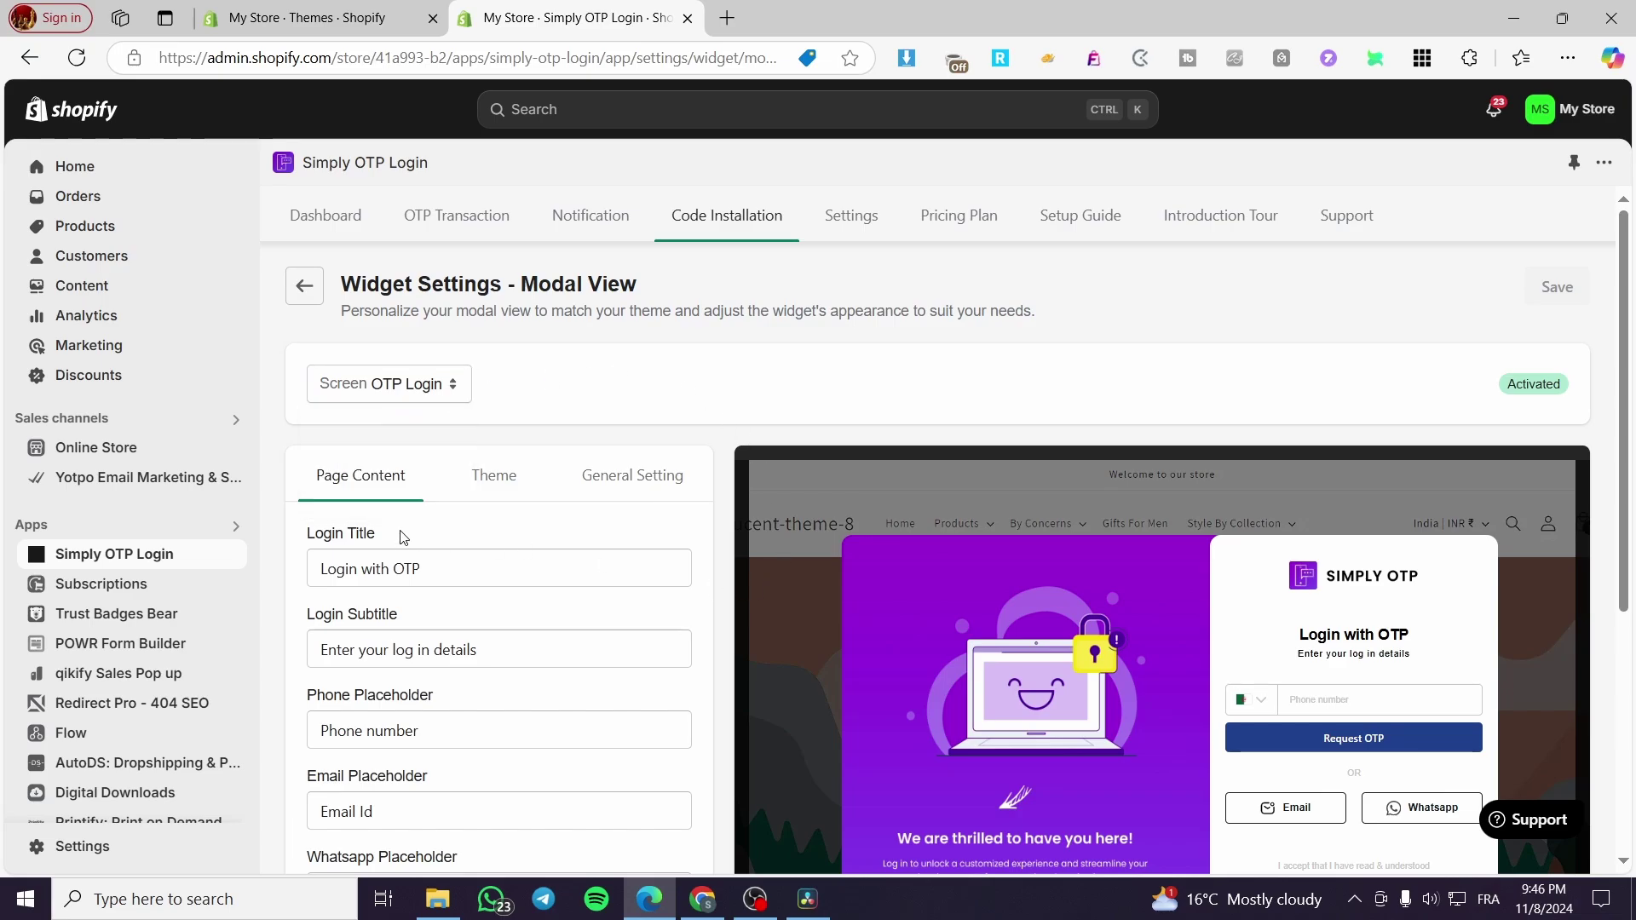
{"action": "scroll", "coordinate": [403, 536], "scroll_direction": "down", "scroll_amount": 3}
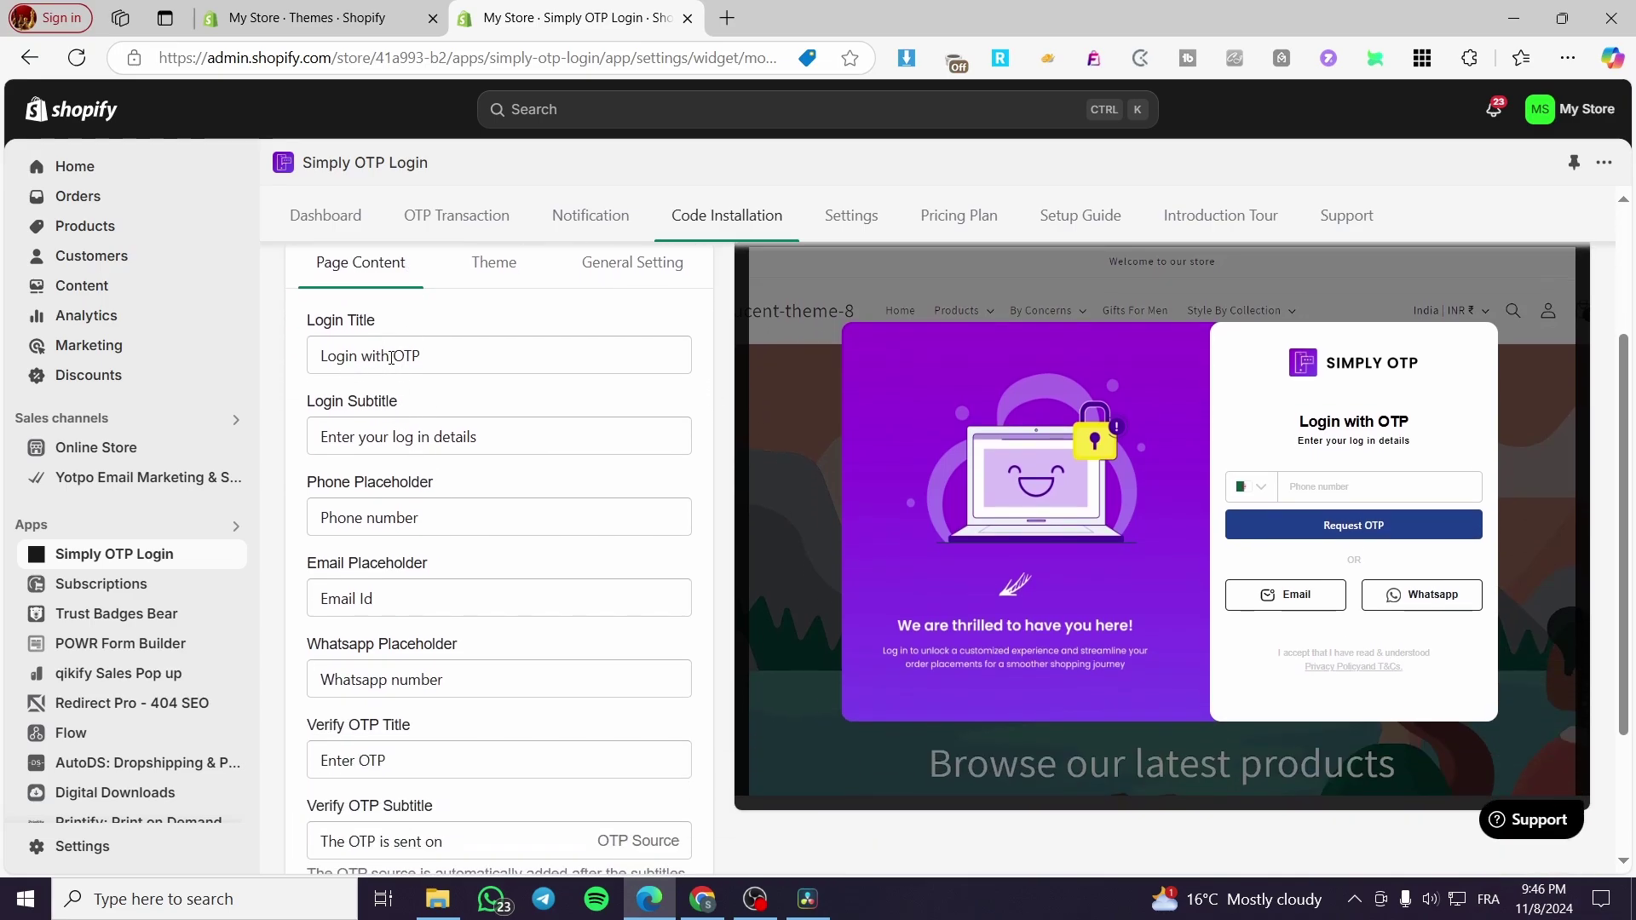
{"action": "scroll", "coordinate": [511, 444], "scroll_direction": "down", "scroll_amount": 4}
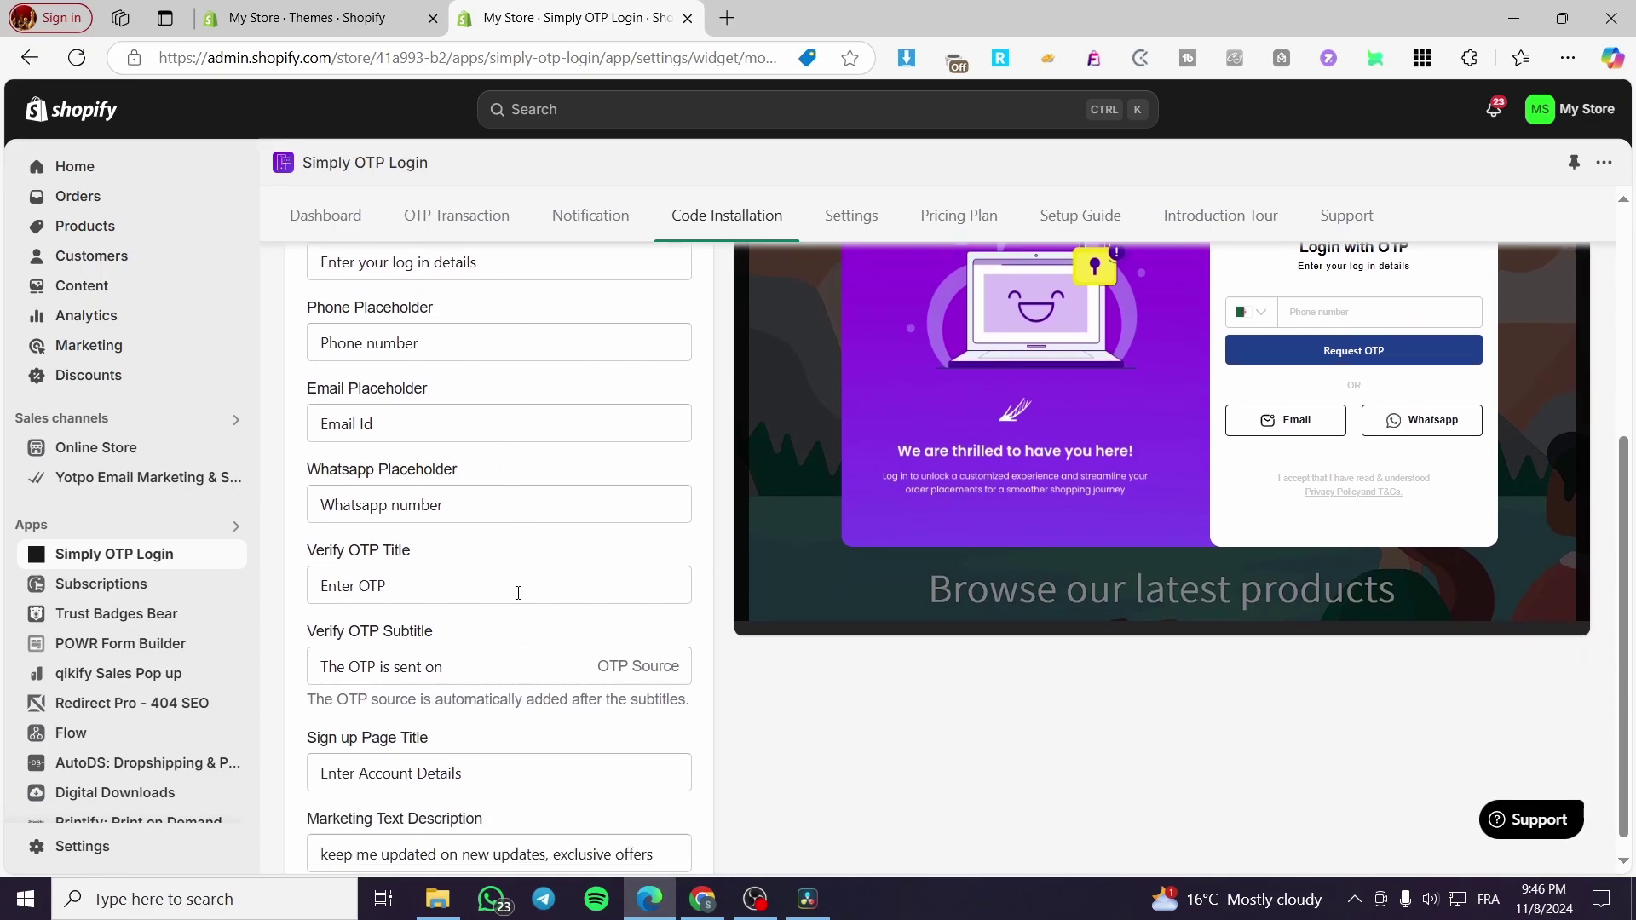
{"action": "scroll", "coordinate": [491, 659], "scroll_direction": "up", "scroll_amount": 6}
Inspect the Theme tab's button background and button text colour options without changing them.
{"action": "left_click", "coordinate": [495, 475]}
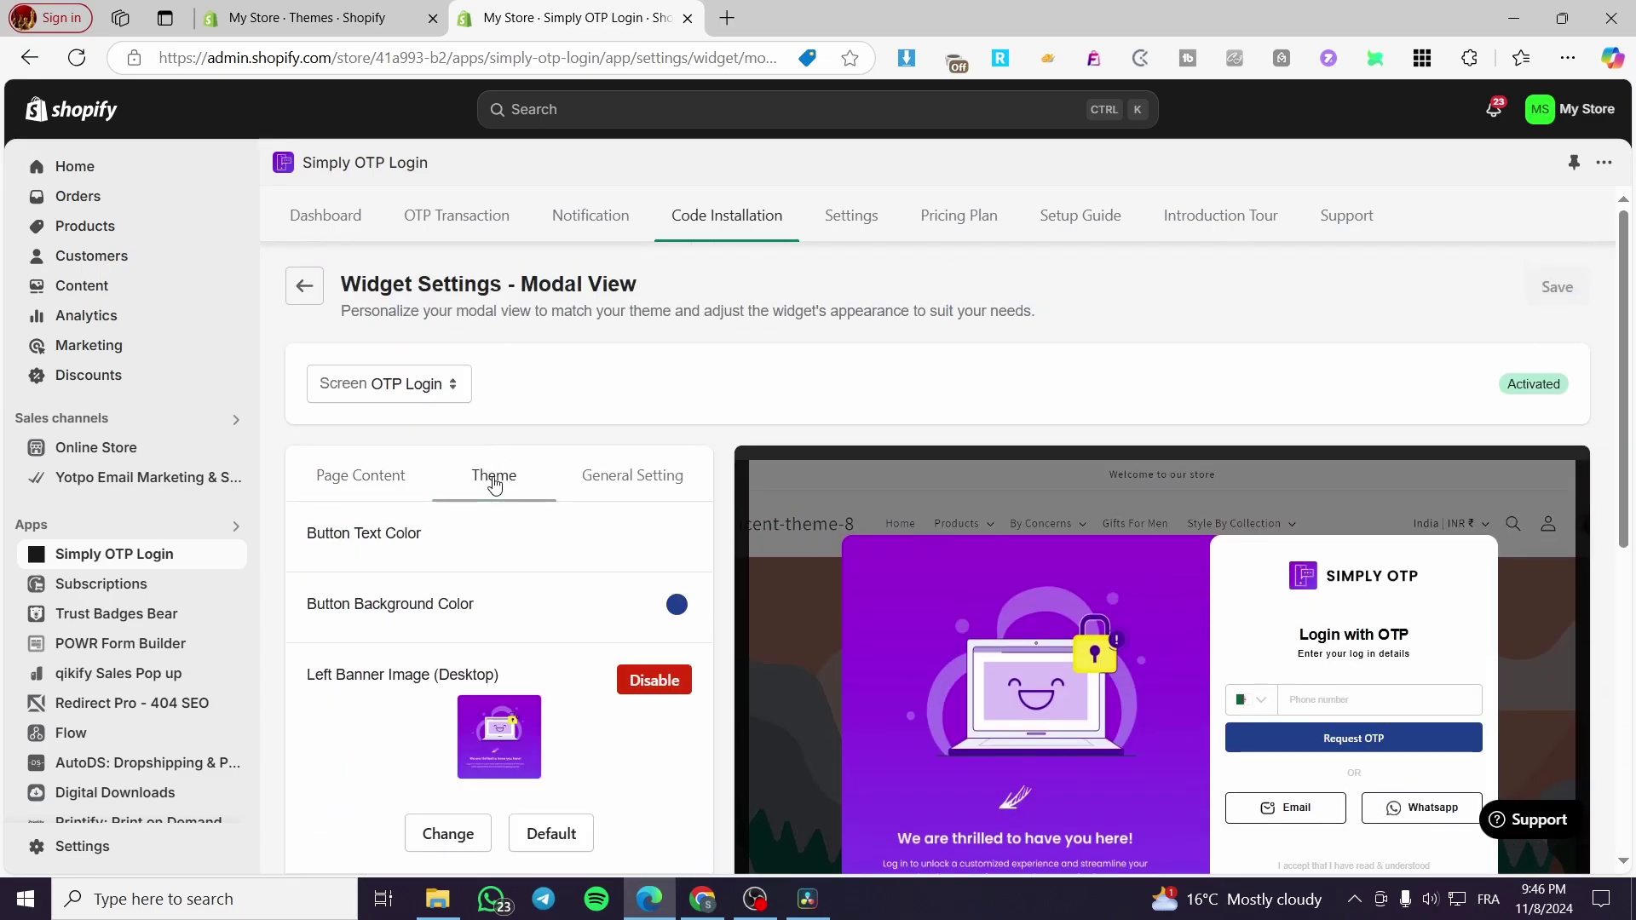
{"action": "scroll", "coordinate": [500, 490], "scroll_direction": "down", "scroll_amount": 3}
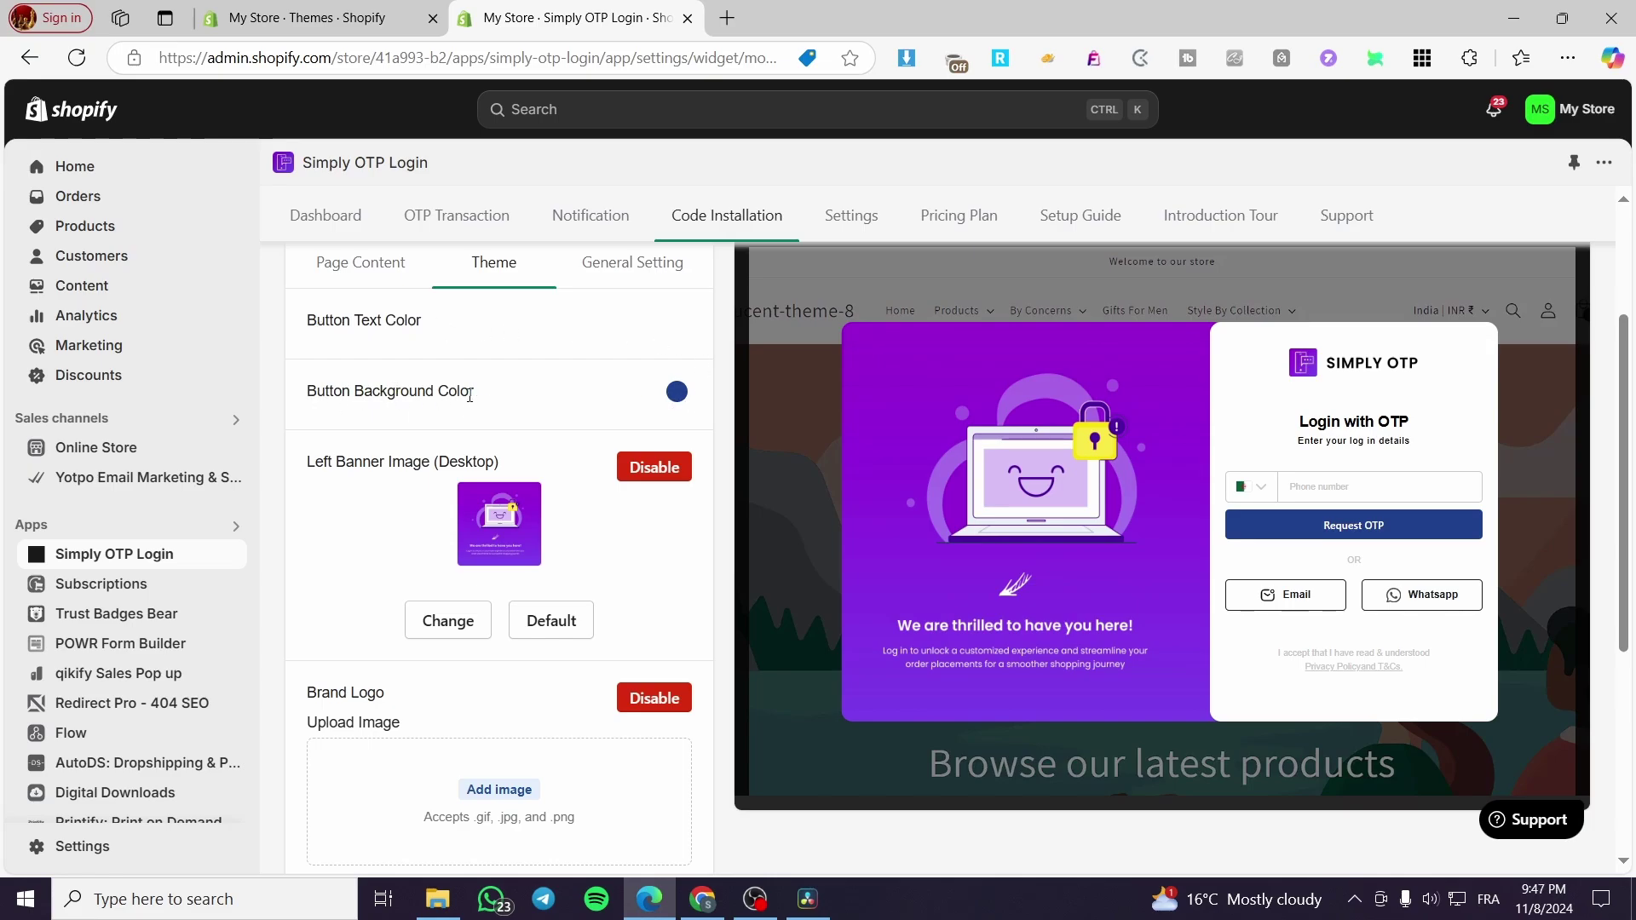
{"action": "left_click", "coordinate": [678, 392]}
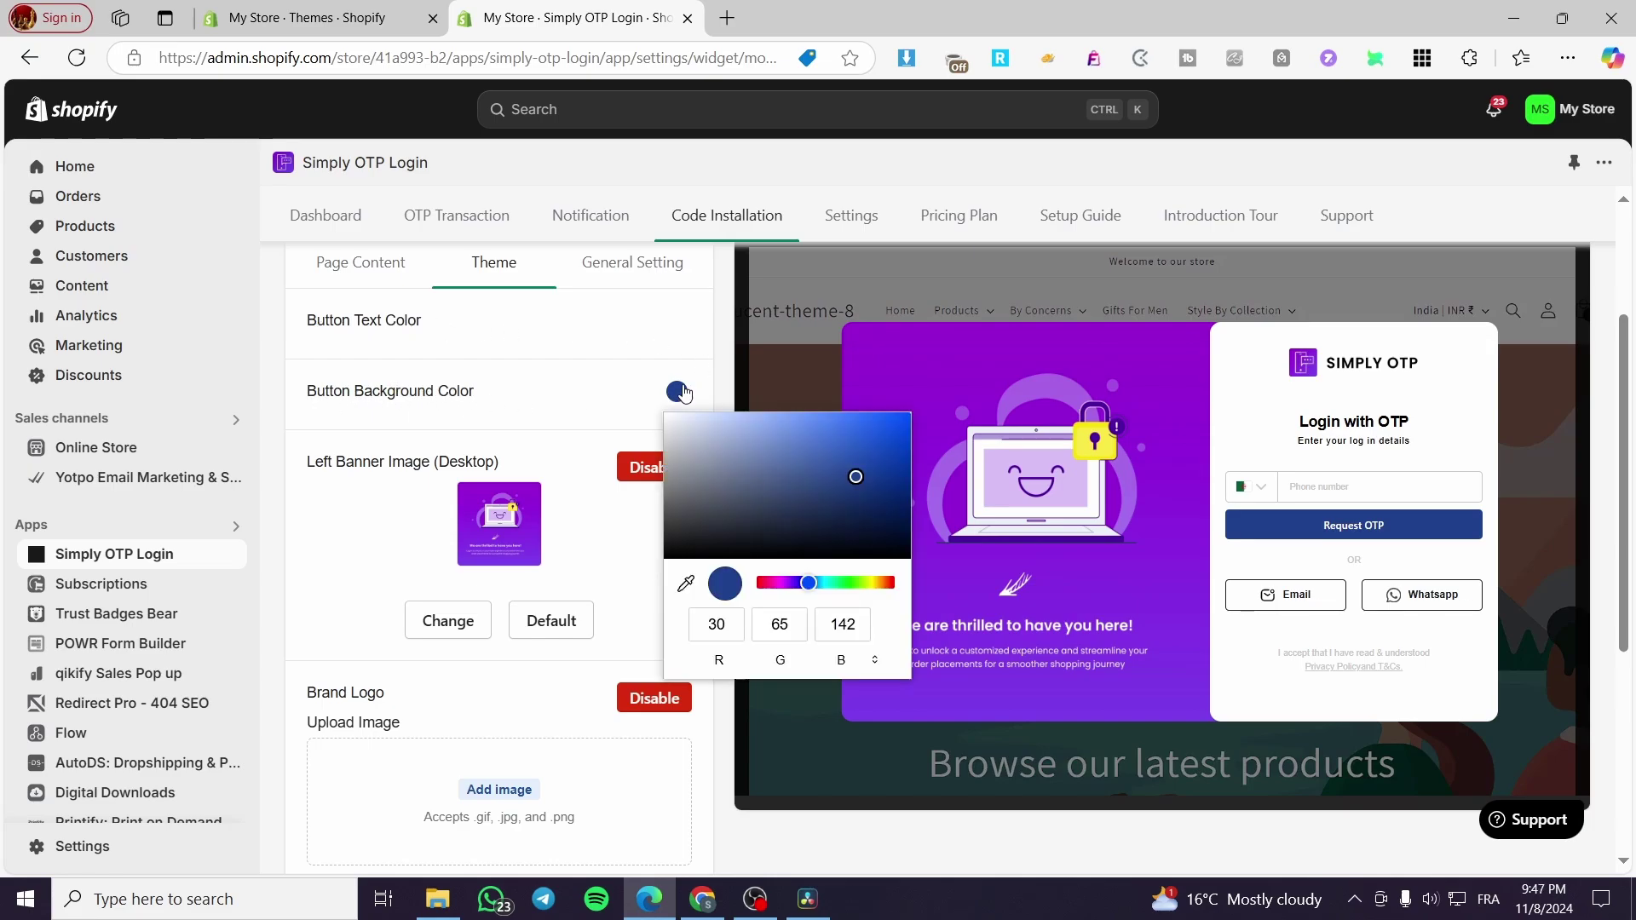
{"action": "left_click", "coordinate": [659, 323]}
{"action": "left_click", "coordinate": [665, 326]}
{"action": "left_click", "coordinate": [448, 430]}
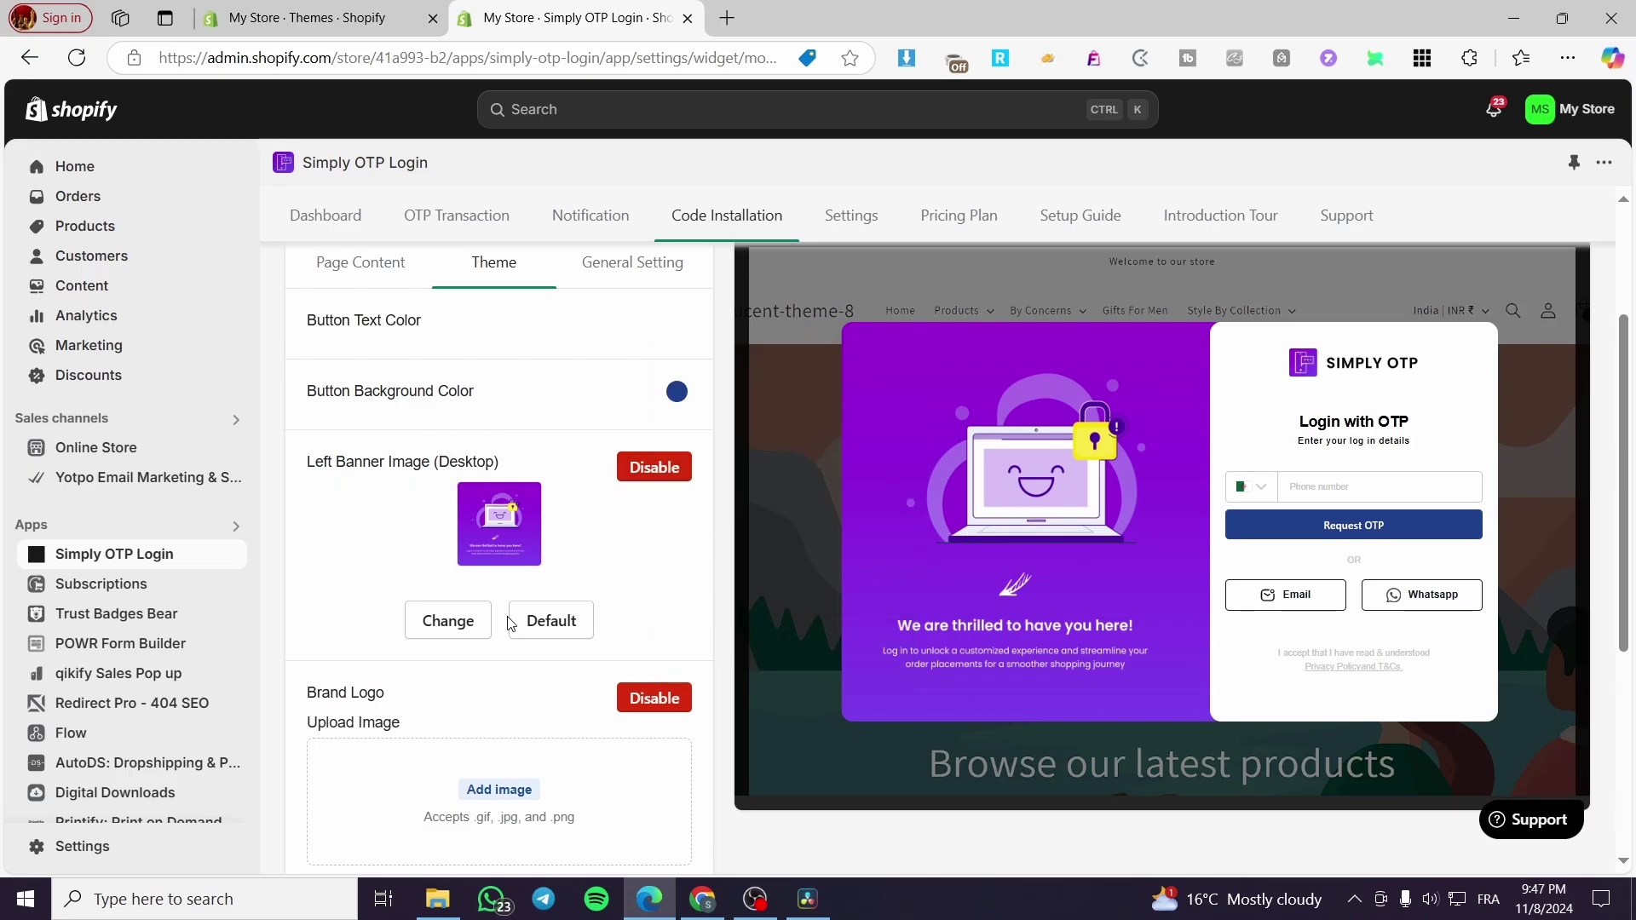
{"action": "scroll", "coordinate": [515, 662], "scroll_direction": "down", "scroll_amount": 2}
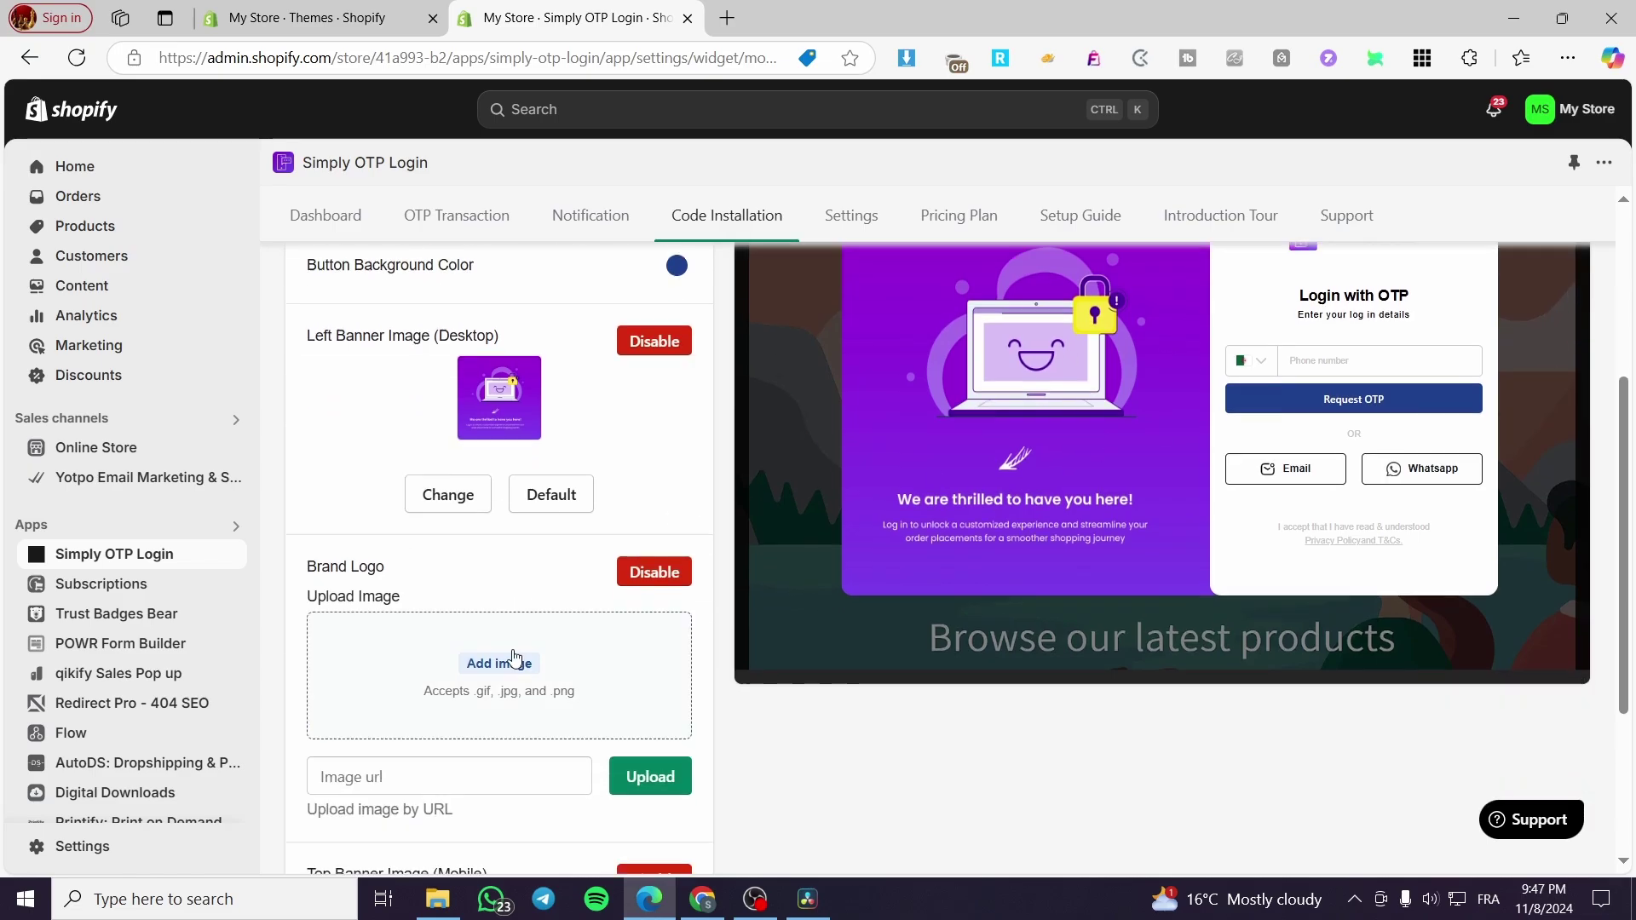
{"action": "scroll", "coordinate": [805, 519], "scroll_direction": "up", "scroll_amount": 1}
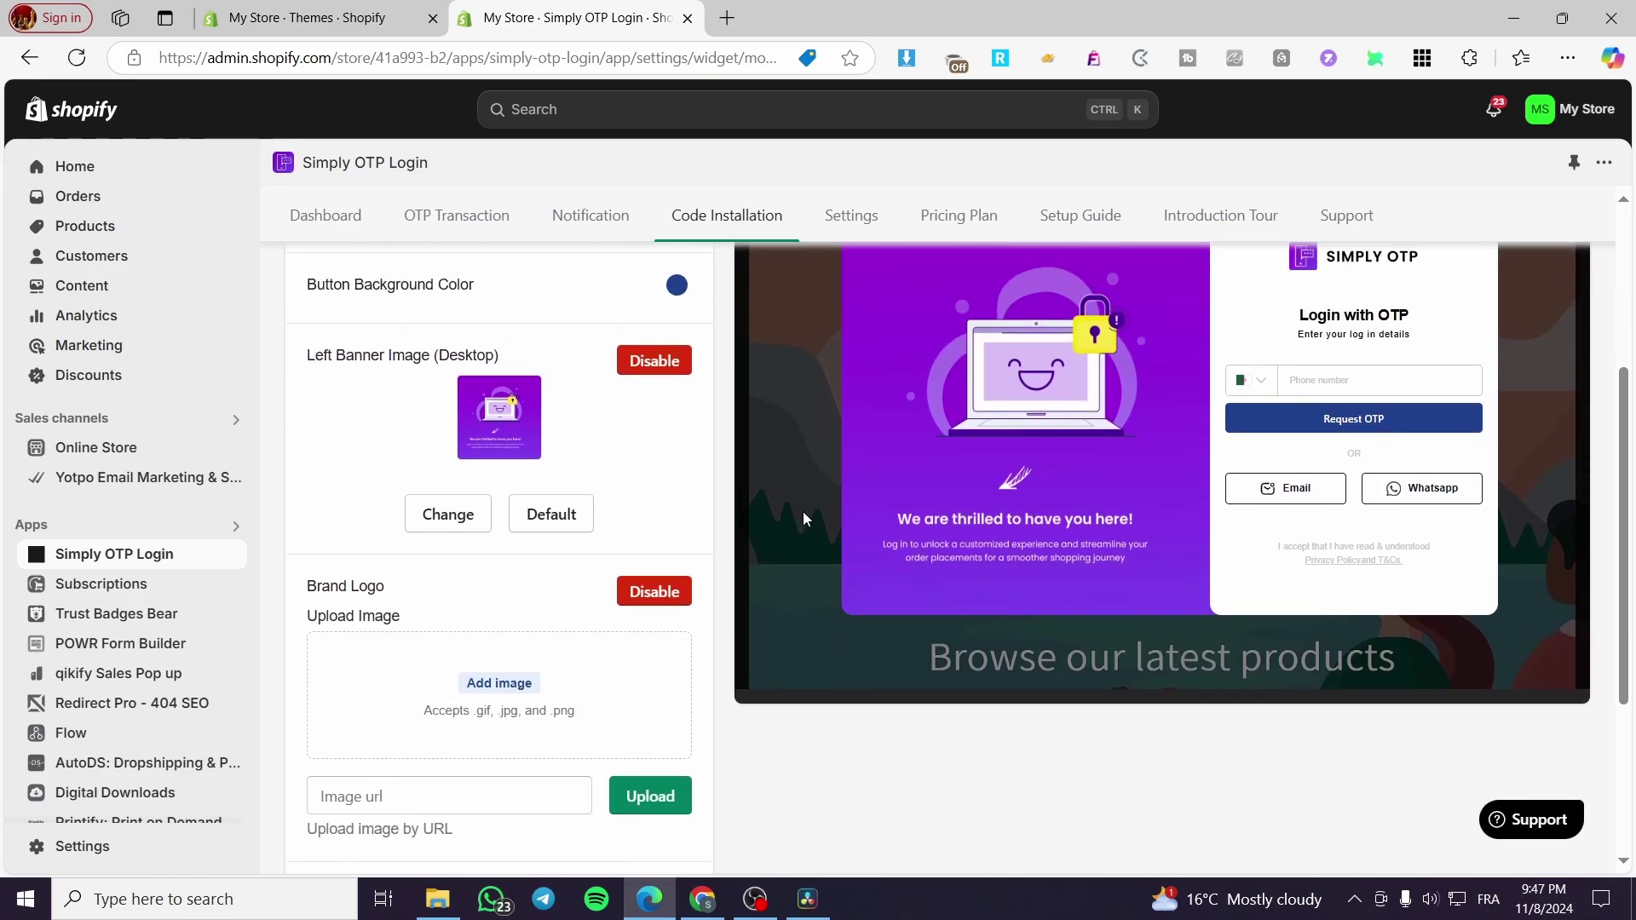
Start a brand logo upload and cancel it, then switch to the General Setting tab.
{"action": "left_click", "coordinate": [485, 686]}
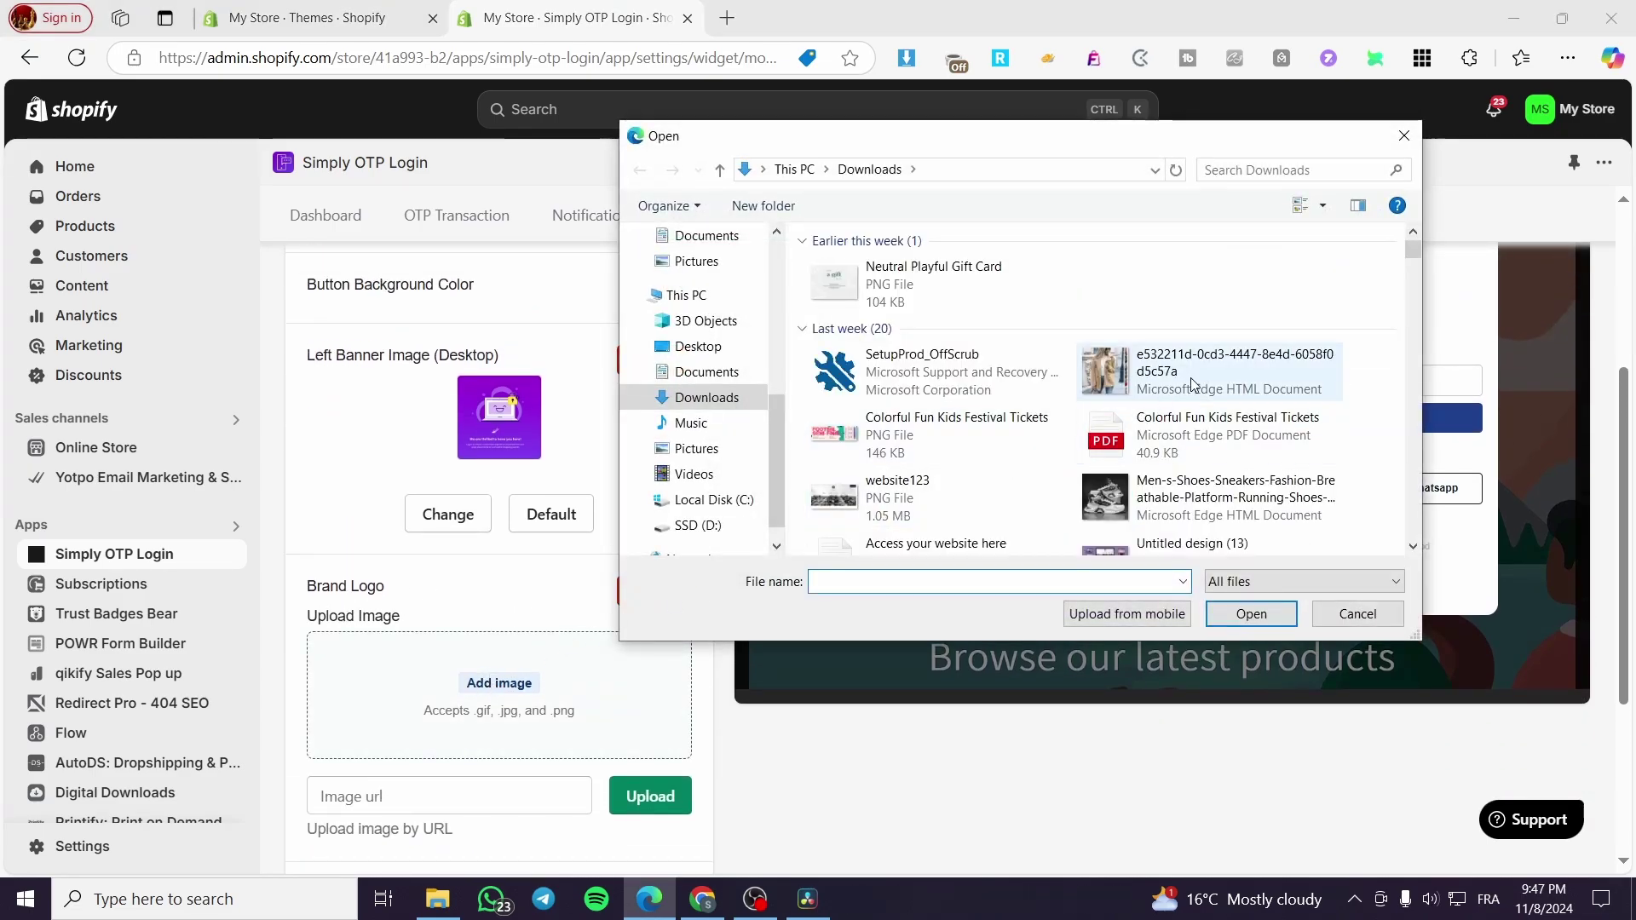
{"action": "left_click", "coordinate": [1404, 136]}
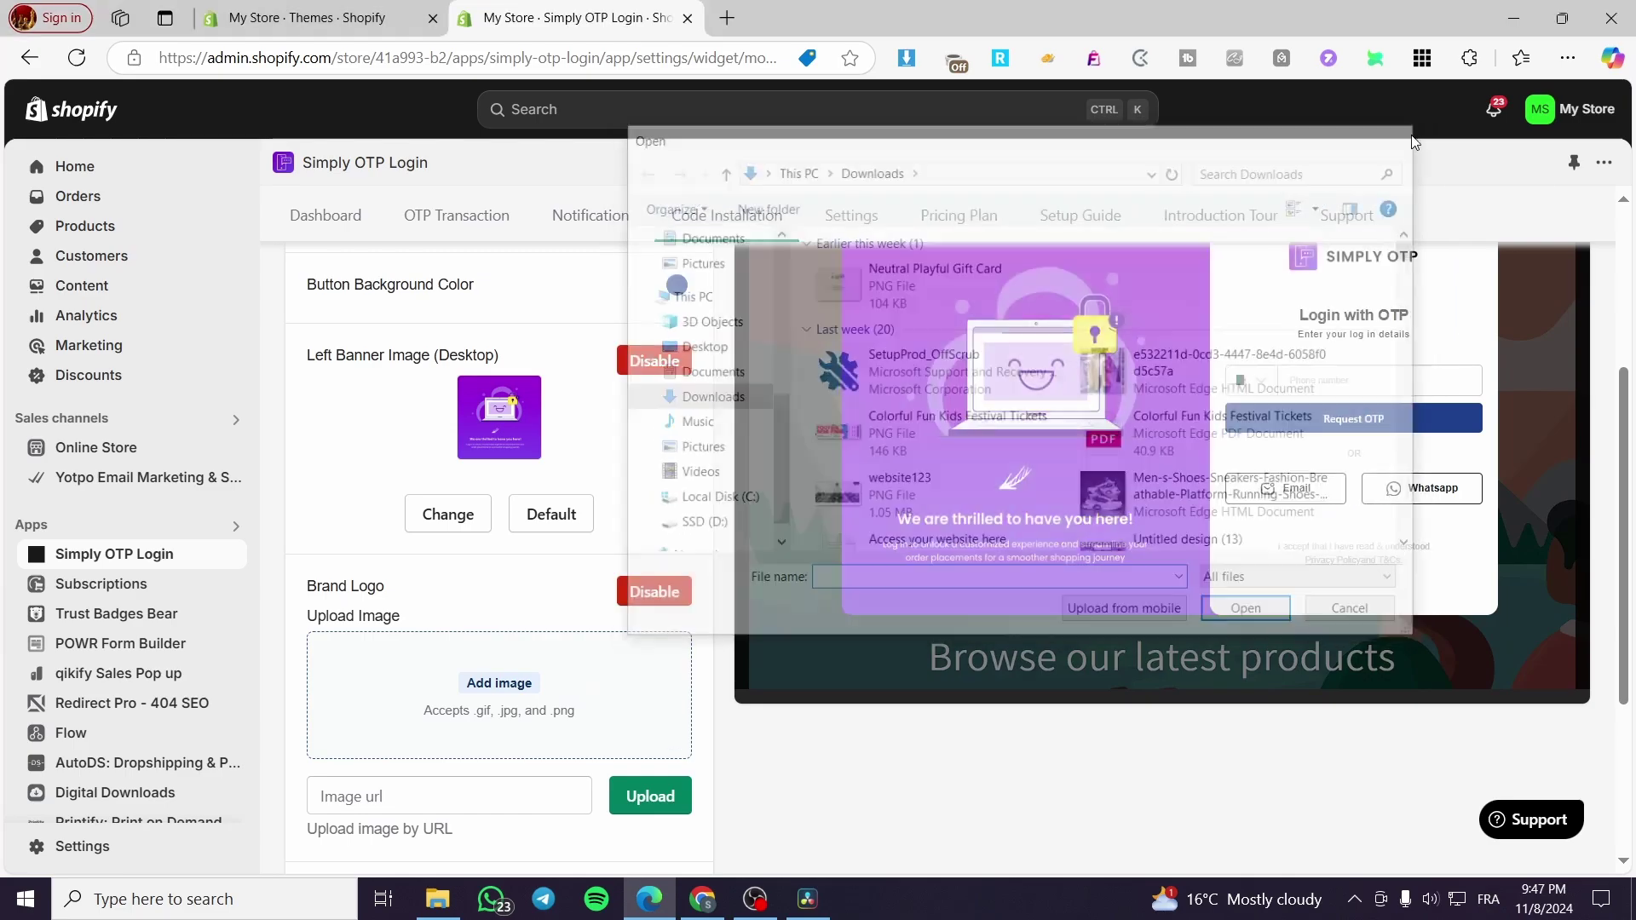
{"action": "scroll", "coordinate": [507, 519], "scroll_direction": "down", "scroll_amount": 3}
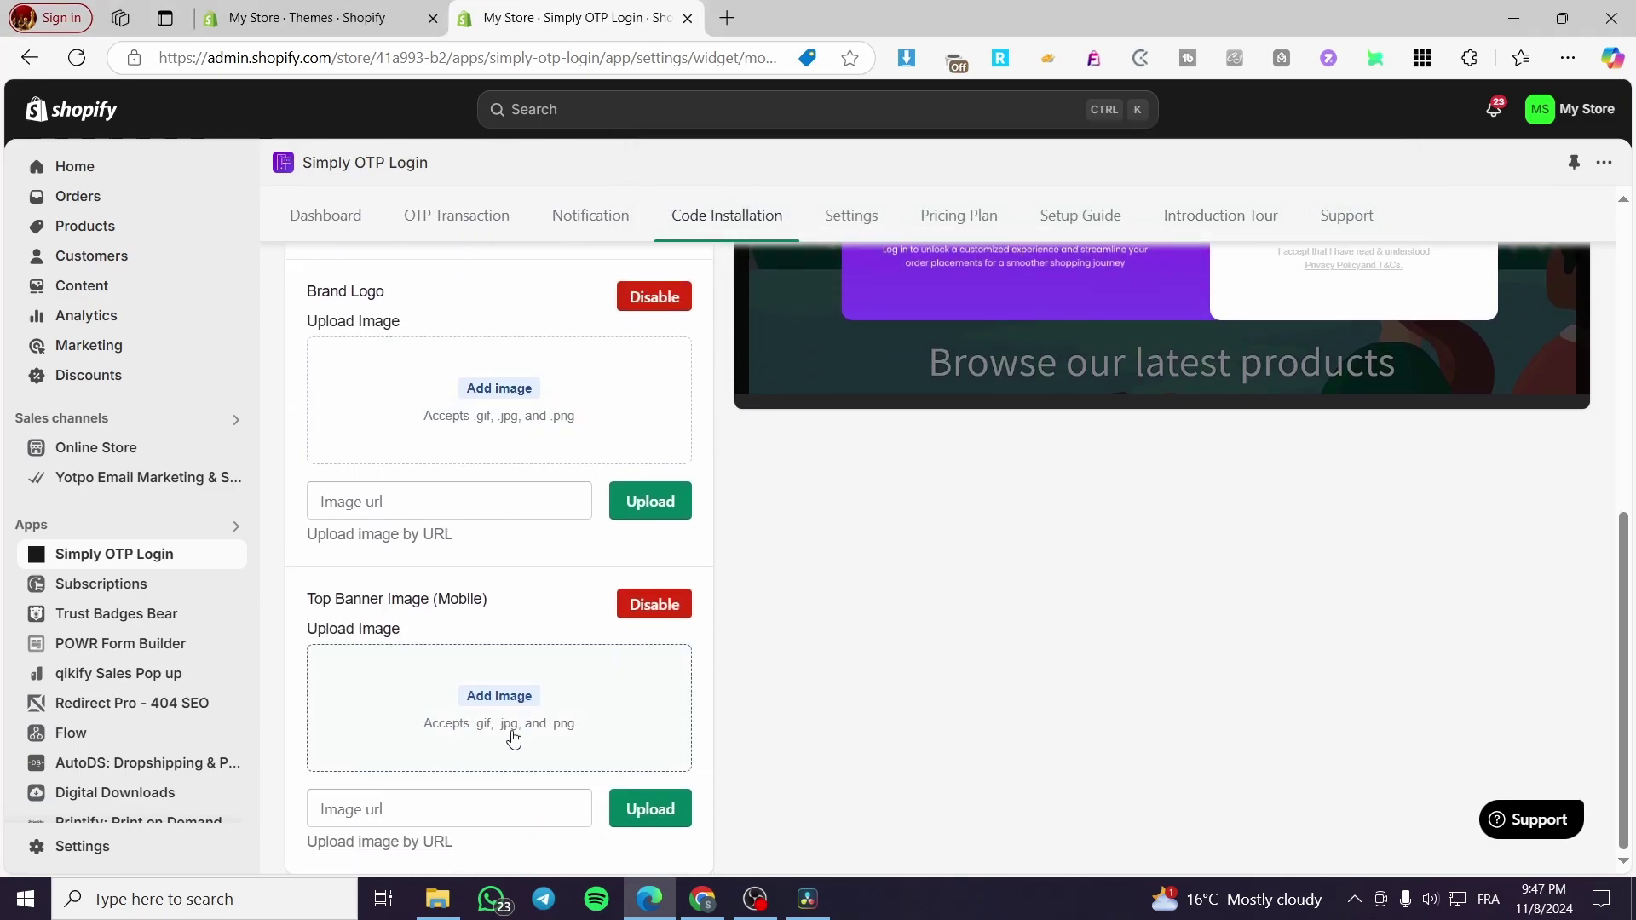
{"action": "scroll", "coordinate": [559, 621], "scroll_direction": "up", "scroll_amount": 5}
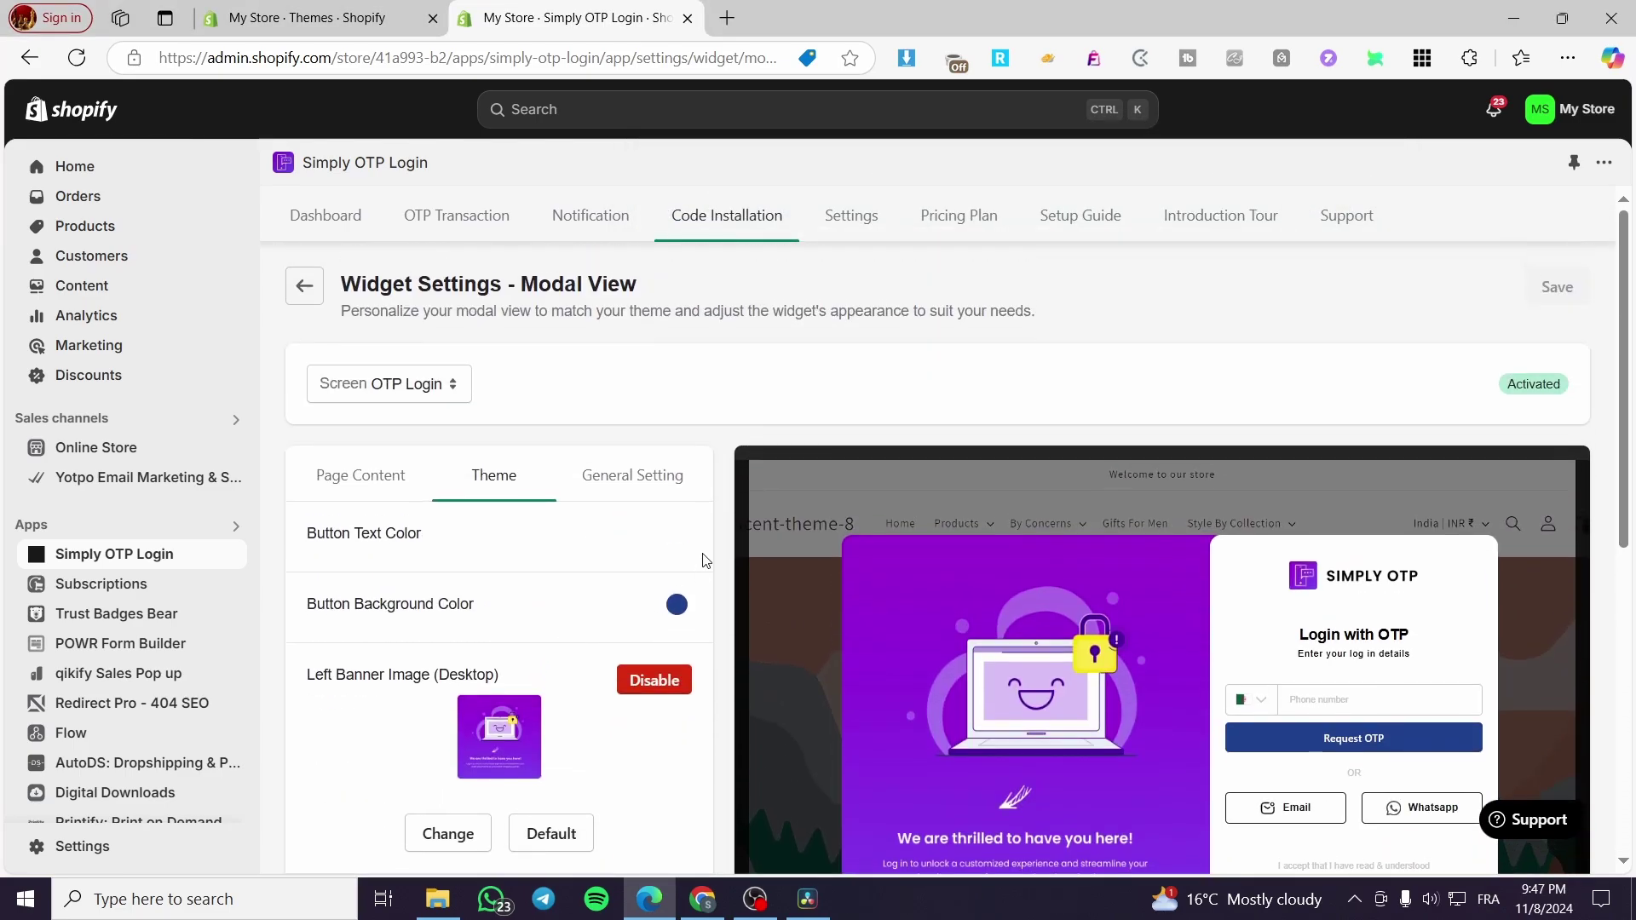
{"action": "scroll", "coordinate": [597, 520], "scroll_direction": "down", "scroll_amount": 3}
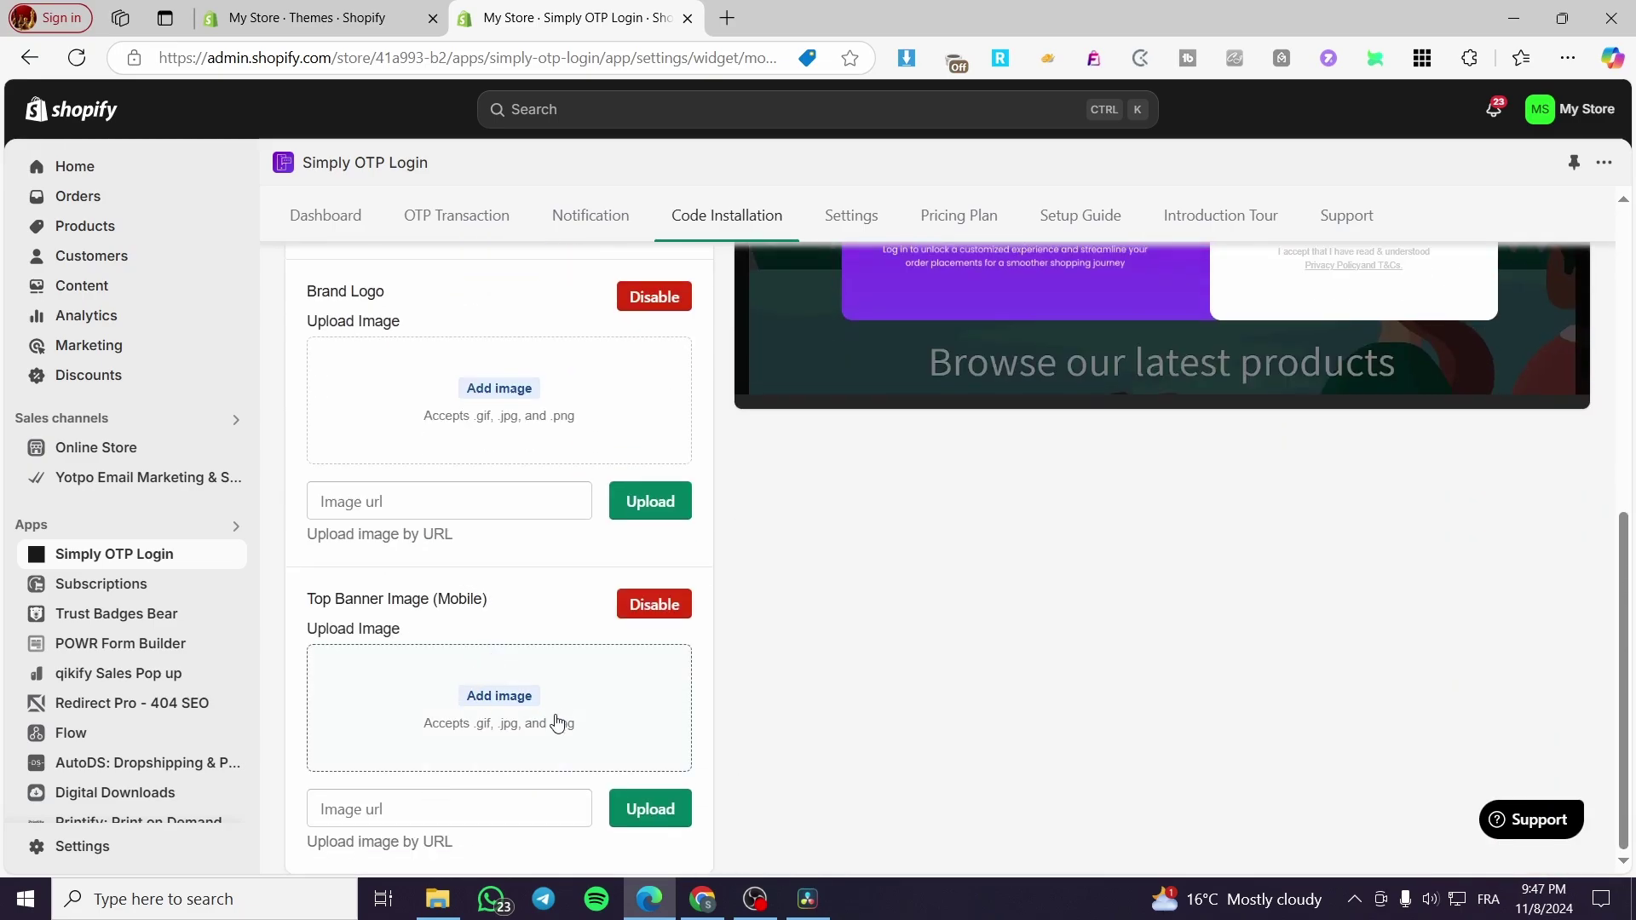
{"action": "scroll", "coordinate": [555, 720], "scroll_direction": "up", "scroll_amount": 3}
{"action": "left_click", "coordinate": [633, 476]}
{"action": "scroll", "coordinate": [563, 545], "scroll_direction": "down", "scroll_amount": 1}
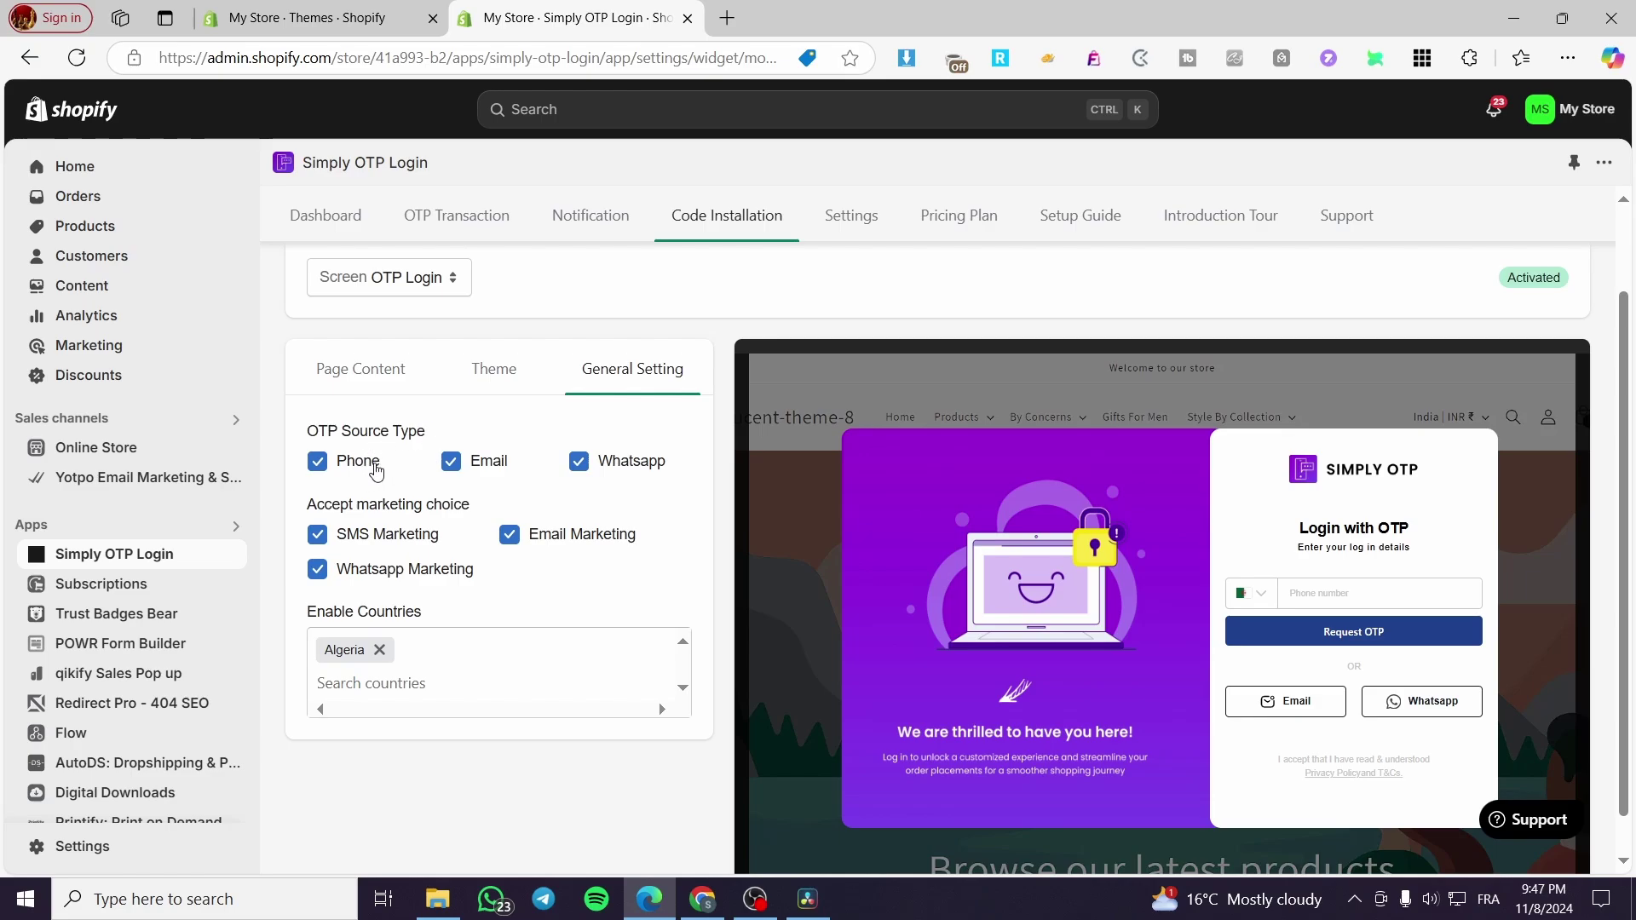
{"action": "left_click", "coordinate": [628, 469]}
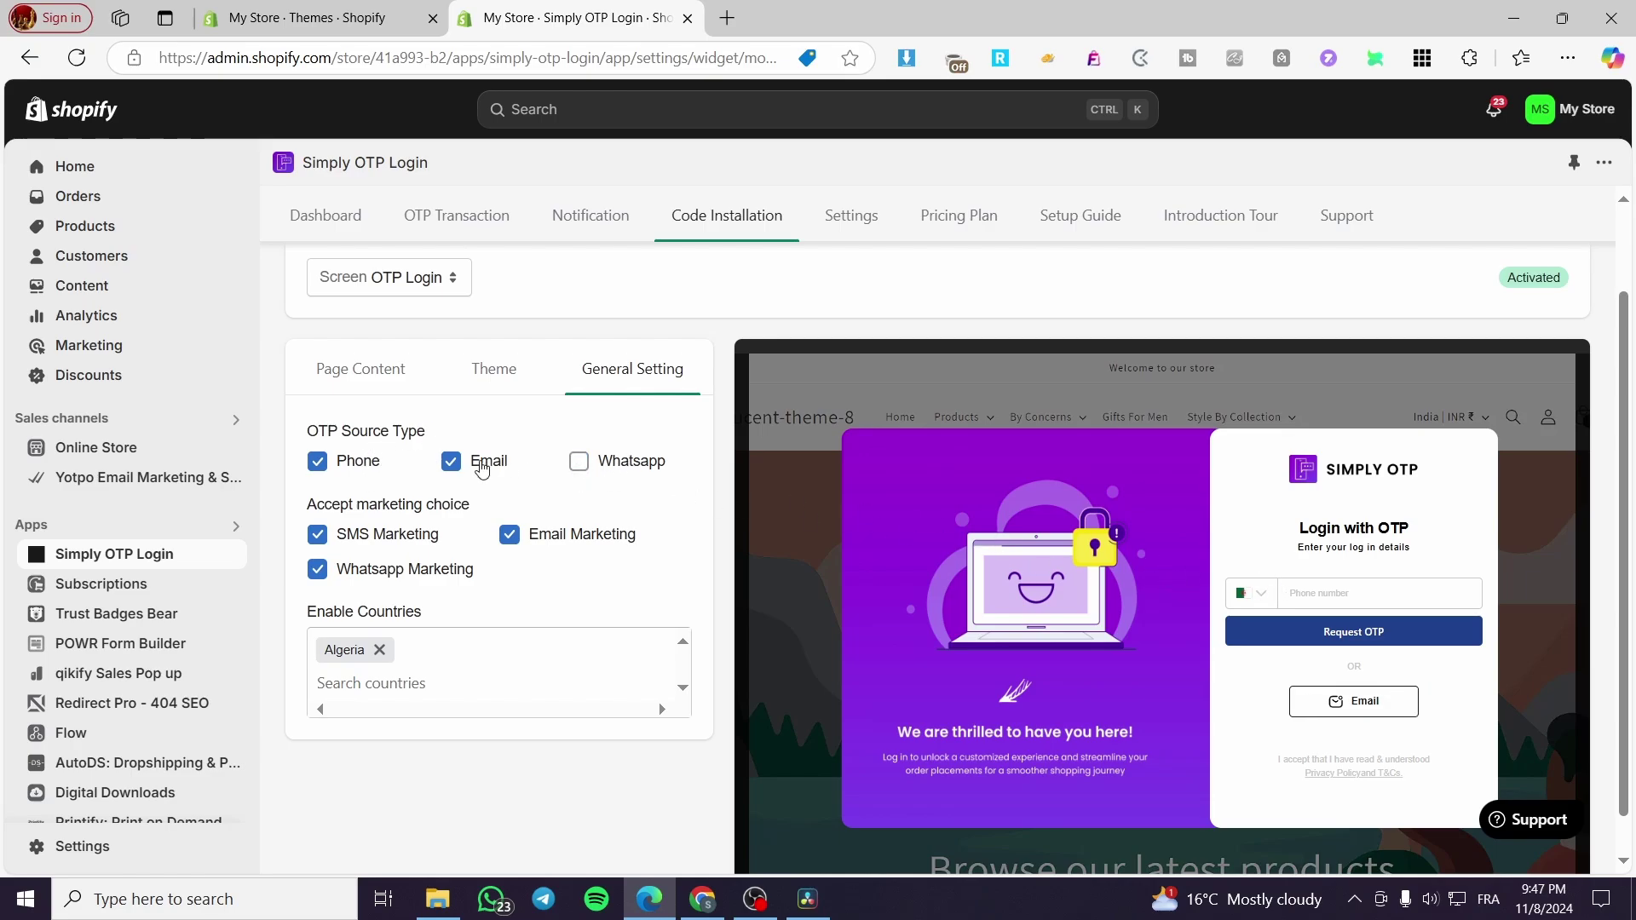
{"action": "left_click", "coordinate": [482, 467]}
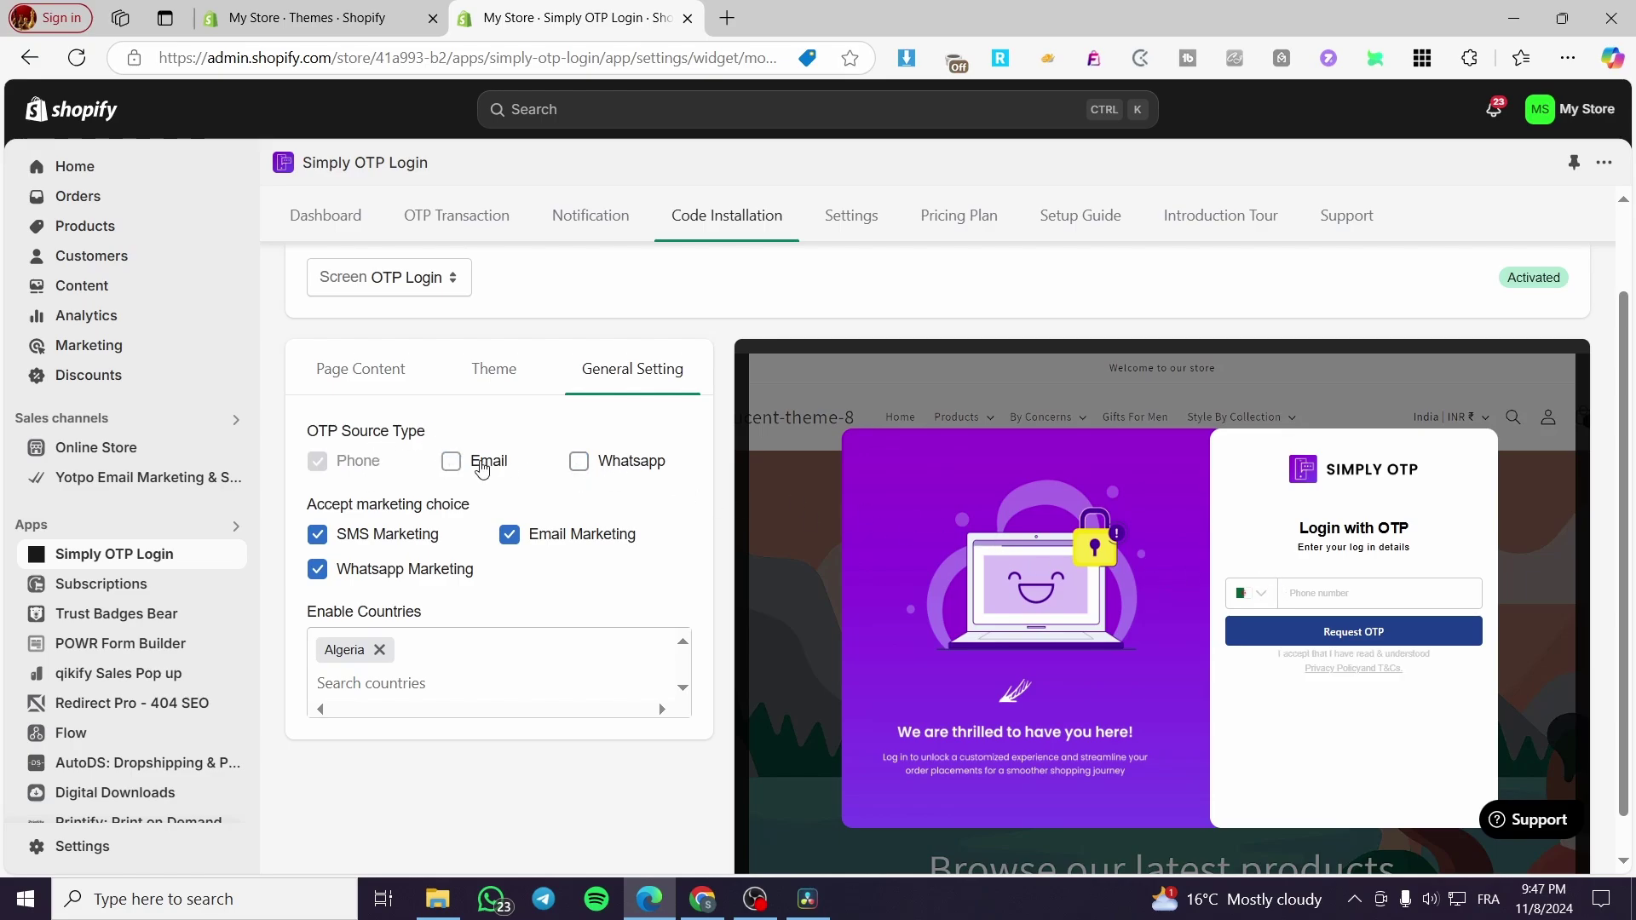
{"action": "left_click", "coordinate": [482, 467]}
{"action": "left_click", "coordinate": [579, 462]}
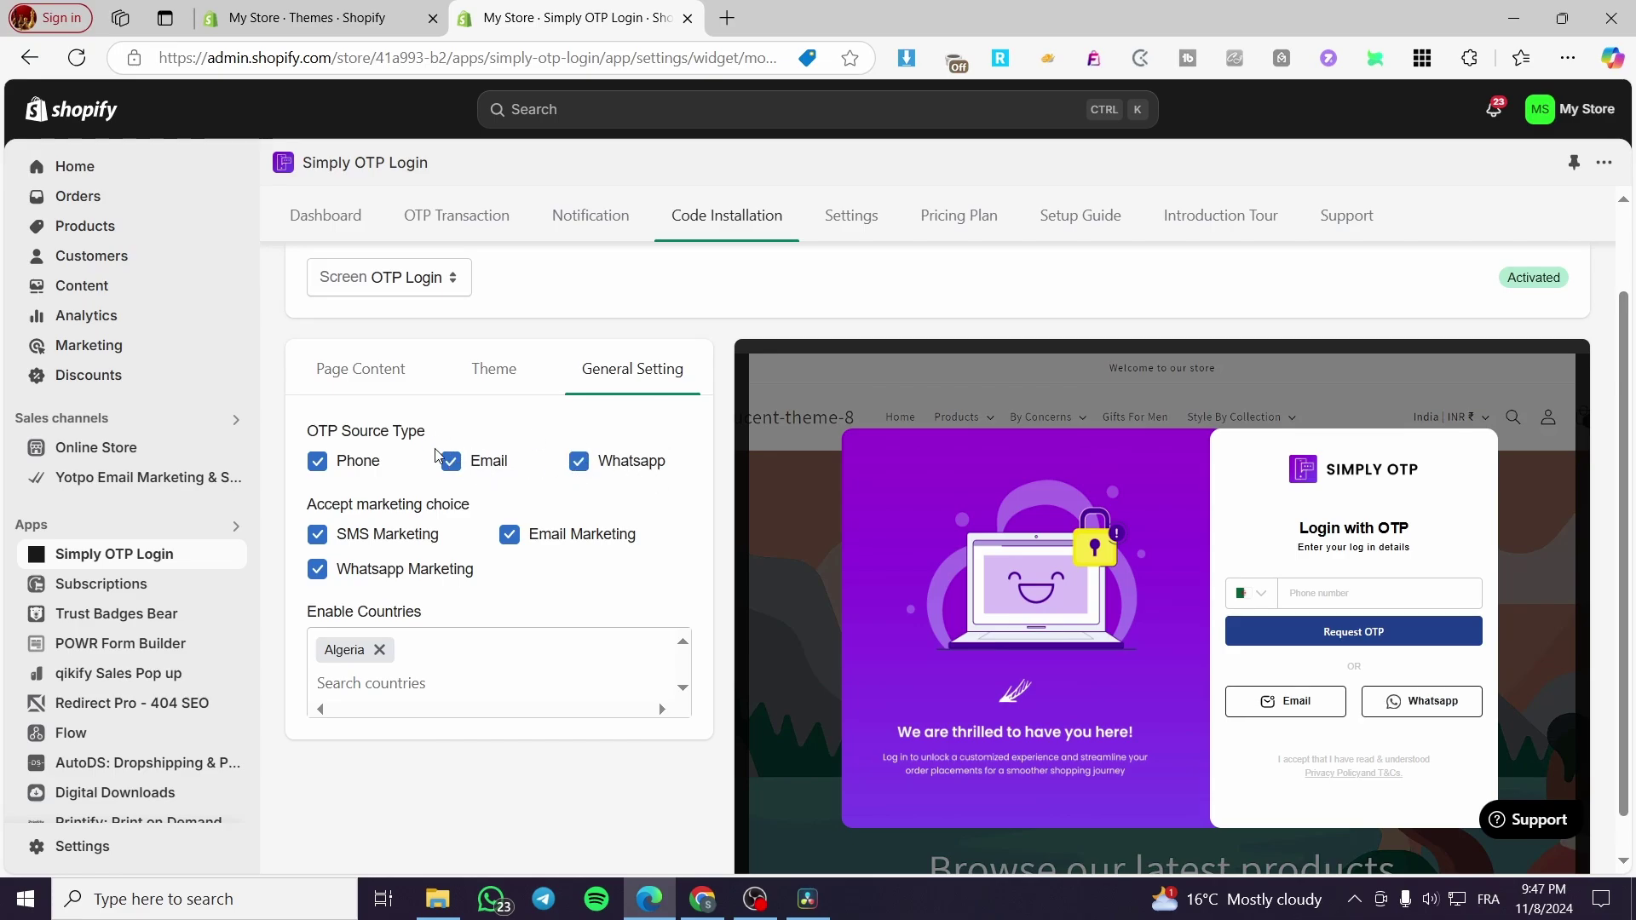
{"action": "double_click", "coordinate": [318, 463]}
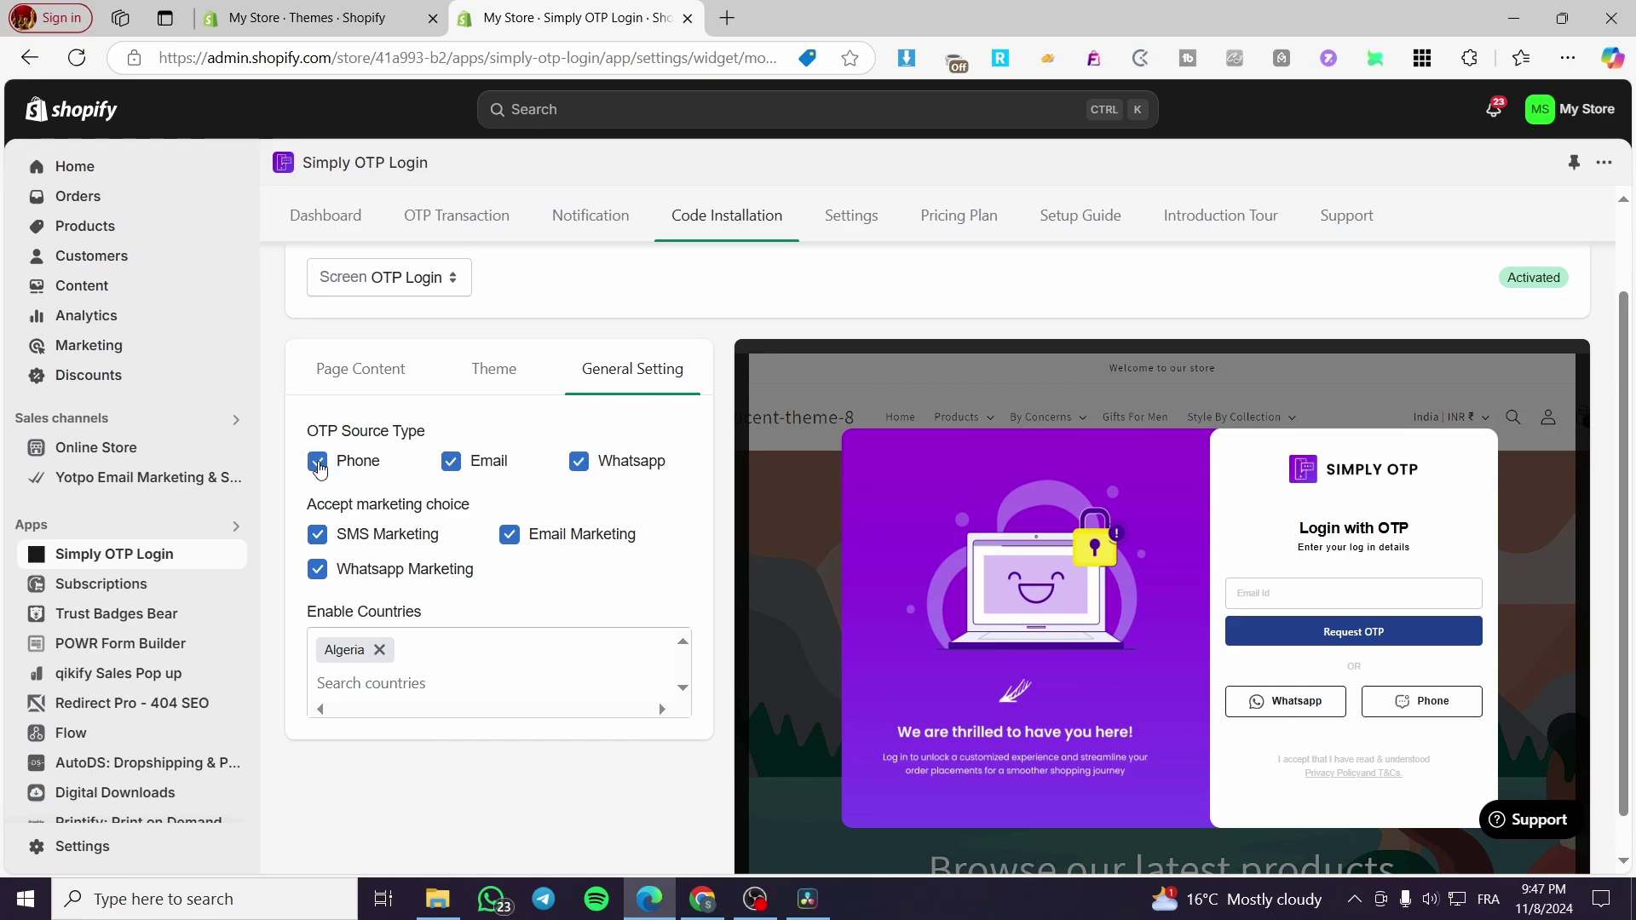
{"action": "double_click", "coordinate": [347, 467]}
{"action": "double_click", "coordinate": [476, 468]}
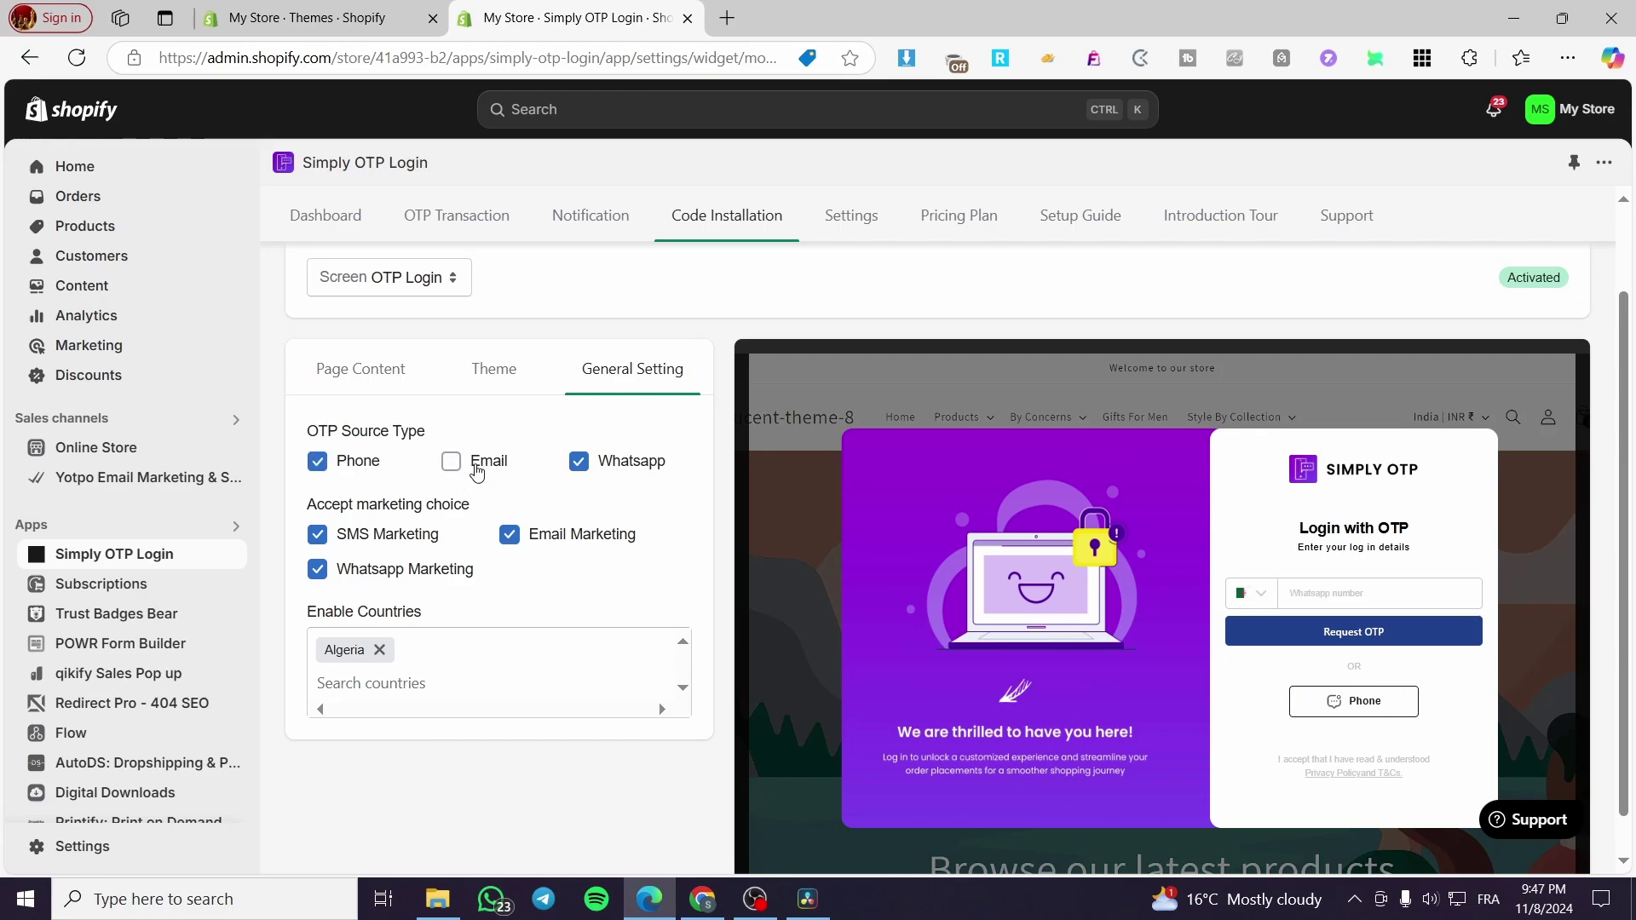
{"action": "double_click", "coordinate": [600, 464]}
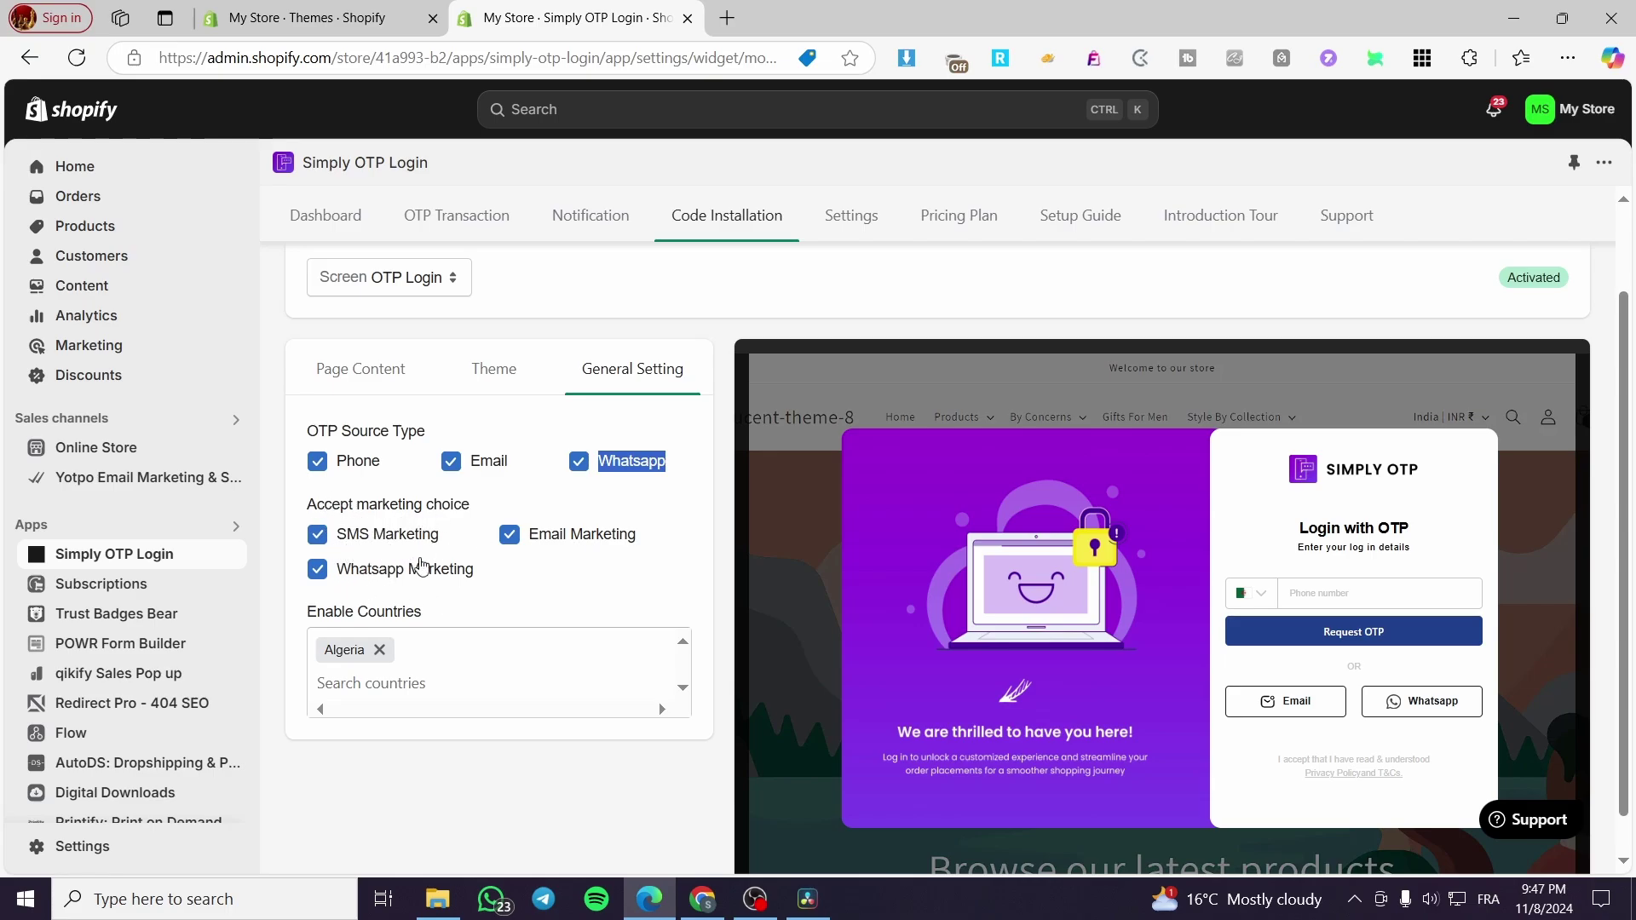
Tick Albania, Angola, Argentina, Armenia, Austria, Azerbaijan, Bahrain and Australia in the Enable Countries list.
{"action": "scroll", "coordinate": [478, 630], "scroll_direction": "down", "scroll_amount": 1}
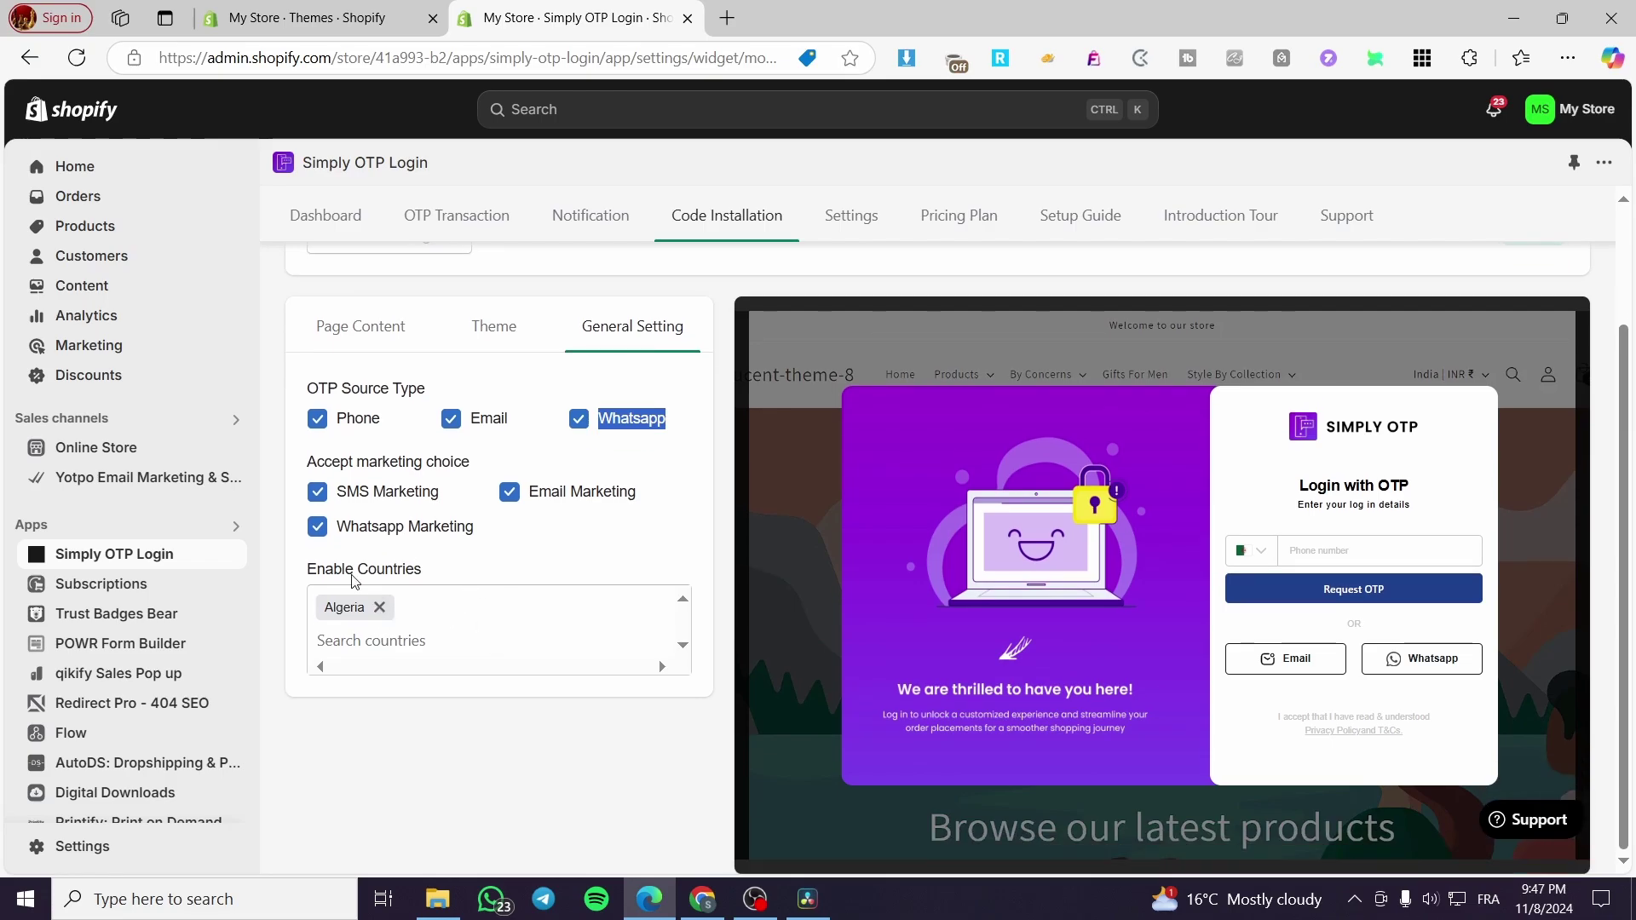
{"action": "left_click", "coordinate": [410, 642]}
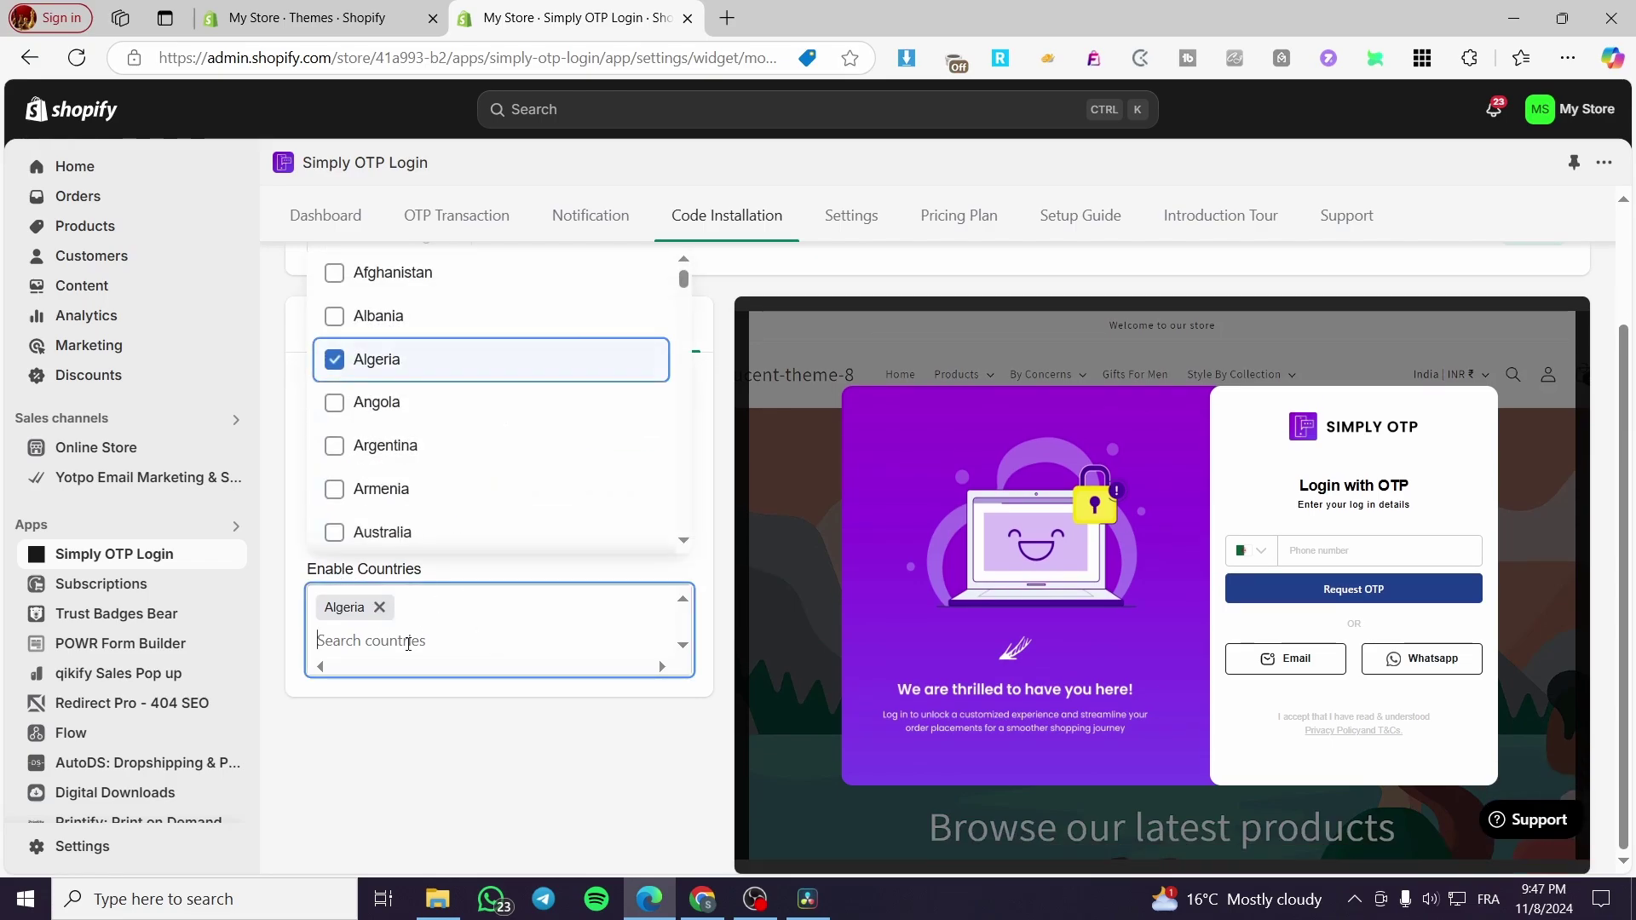
{"action": "scroll", "coordinate": [354, 426], "scroll_direction": "up", "scroll_amount": 2}
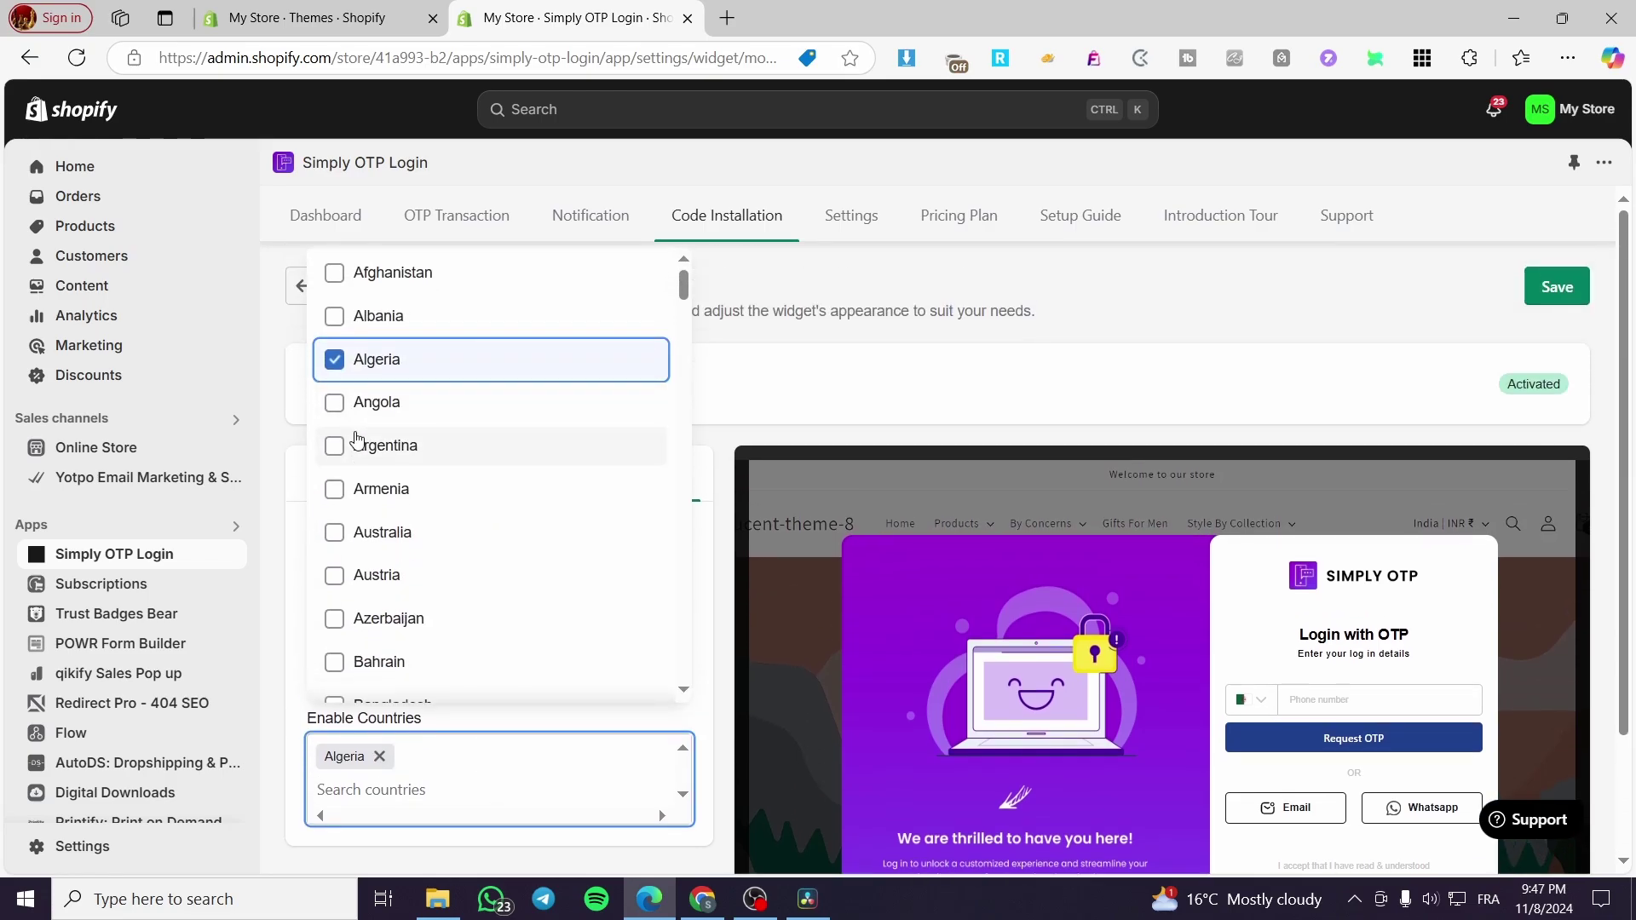
{"action": "left_click", "coordinate": [334, 316]}
{"action": "left_click", "coordinate": [335, 403]}
{"action": "left_click", "coordinate": [335, 446]}
{"action": "left_click", "coordinate": [334, 489]}
{"action": "left_click", "coordinate": [335, 575]}
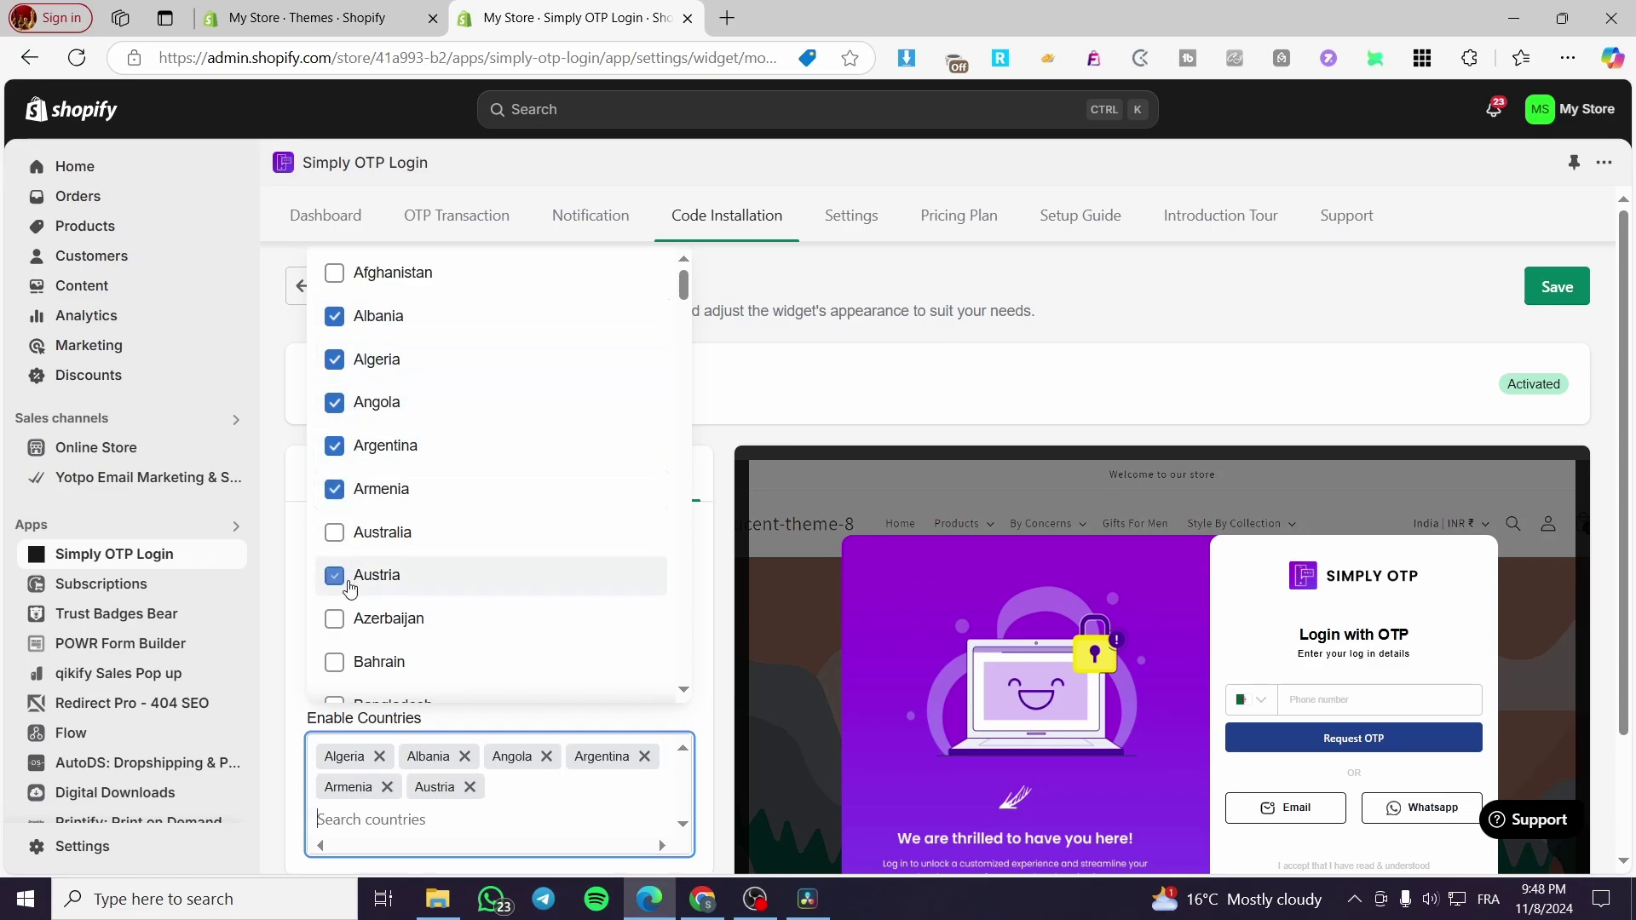
{"action": "left_click", "coordinate": [335, 619]}
{"action": "left_click", "coordinate": [335, 662]}
{"action": "left_click", "coordinate": [335, 533]}
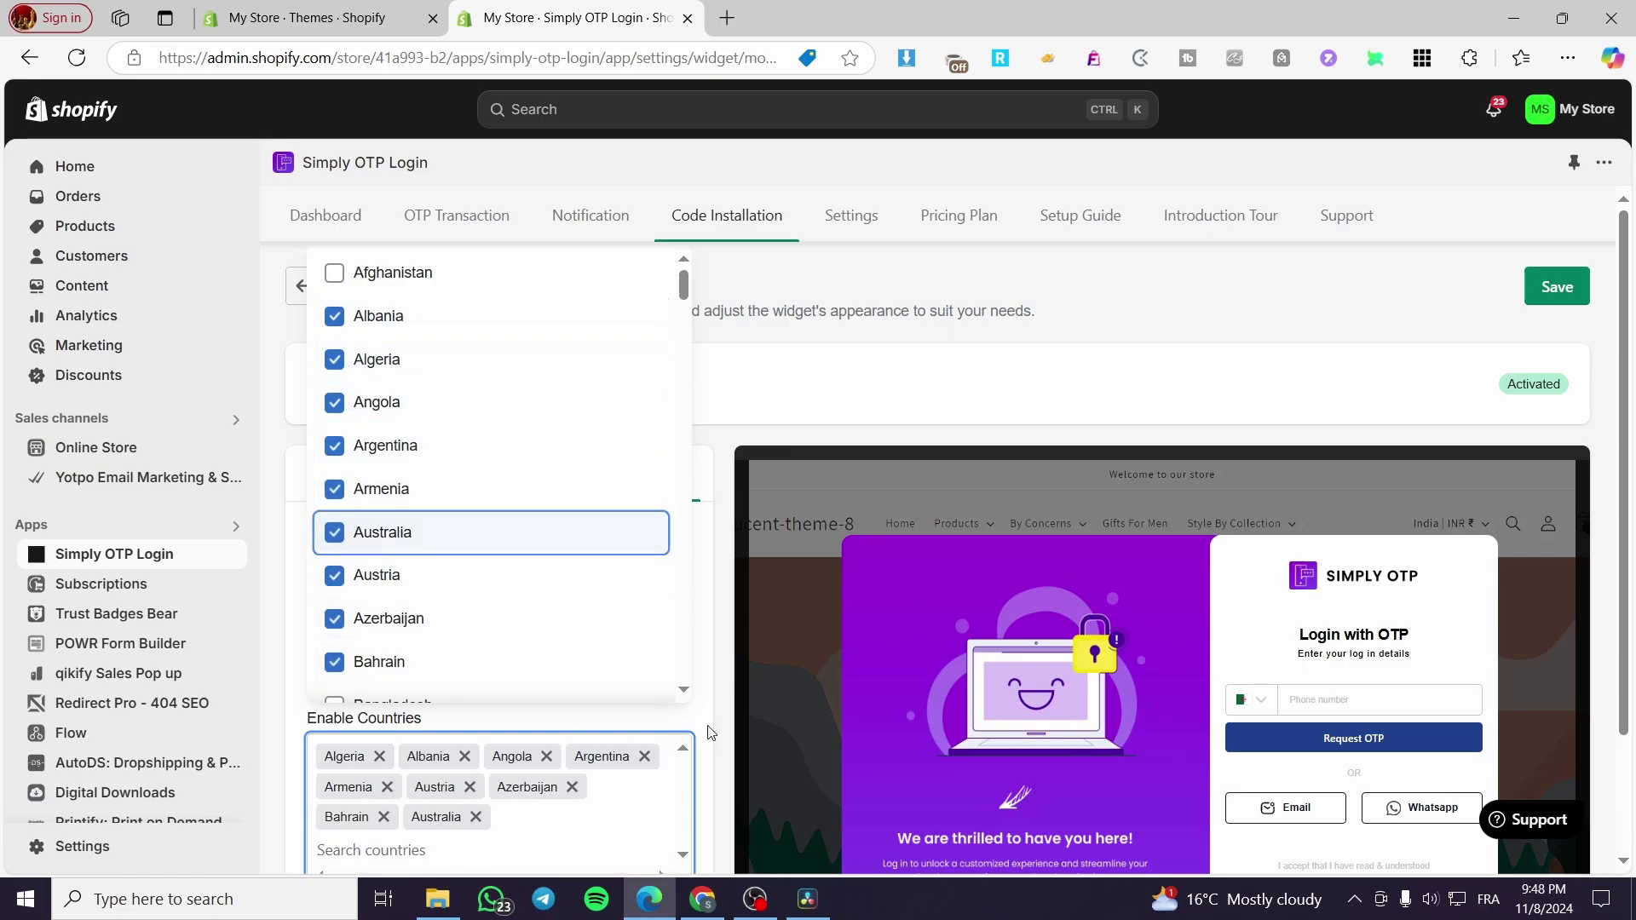
{"action": "left_click", "coordinate": [664, 704]}
{"action": "scroll", "coordinate": [664, 704], "scroll_direction": "down", "scroll_amount": 2}
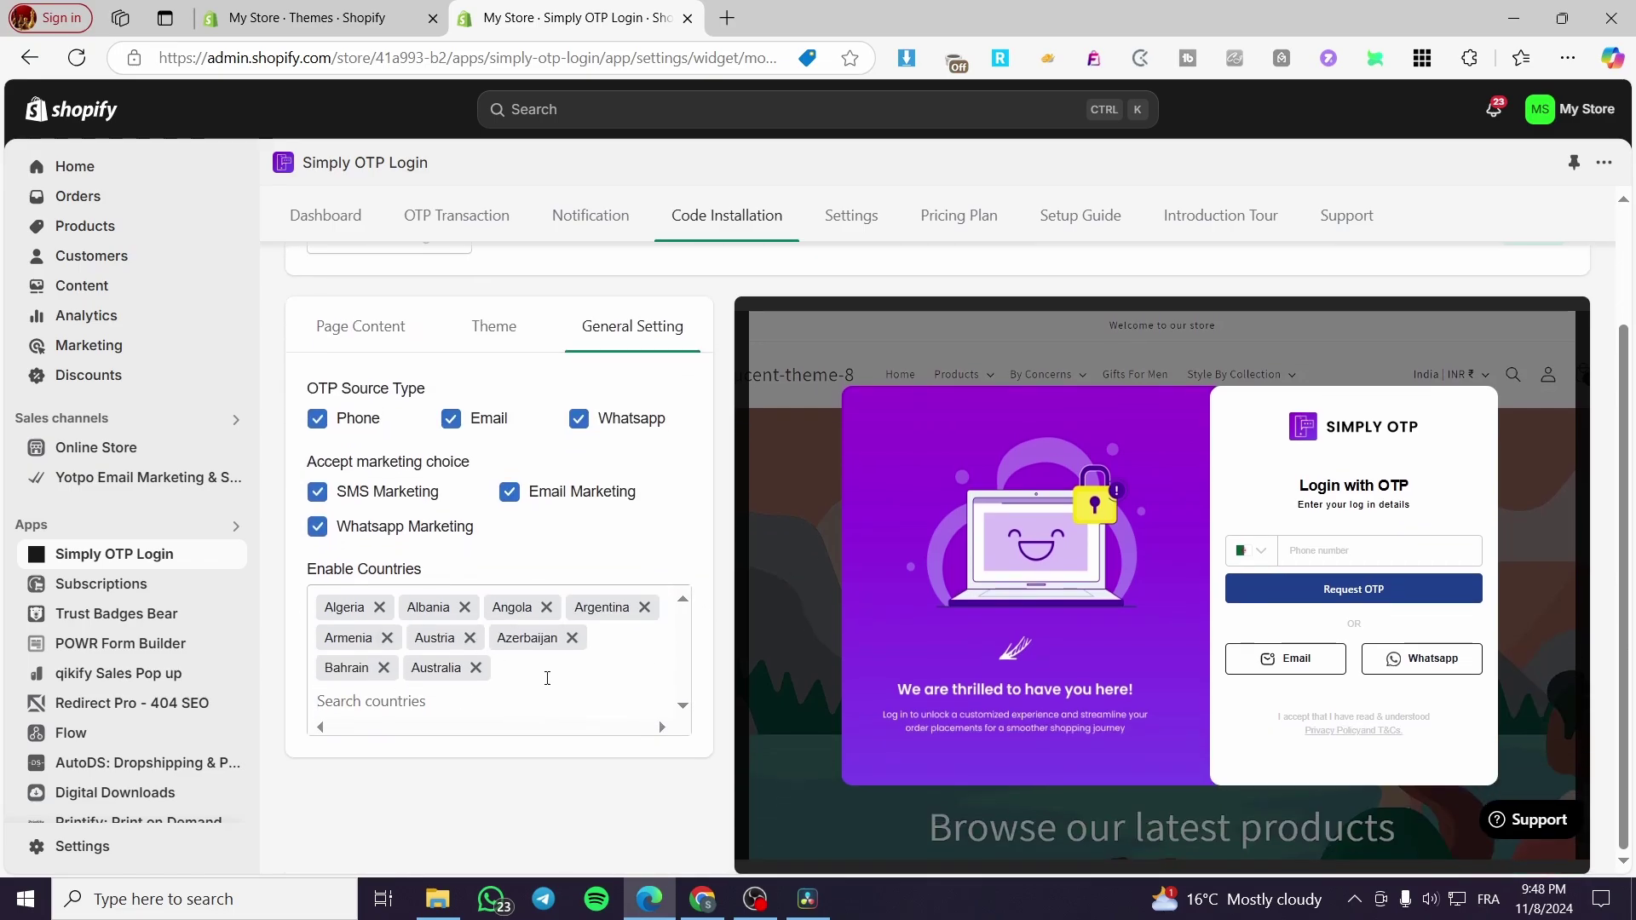
{"action": "scroll", "coordinate": [518, 565], "scroll_direction": "up", "scroll_amount": 2}
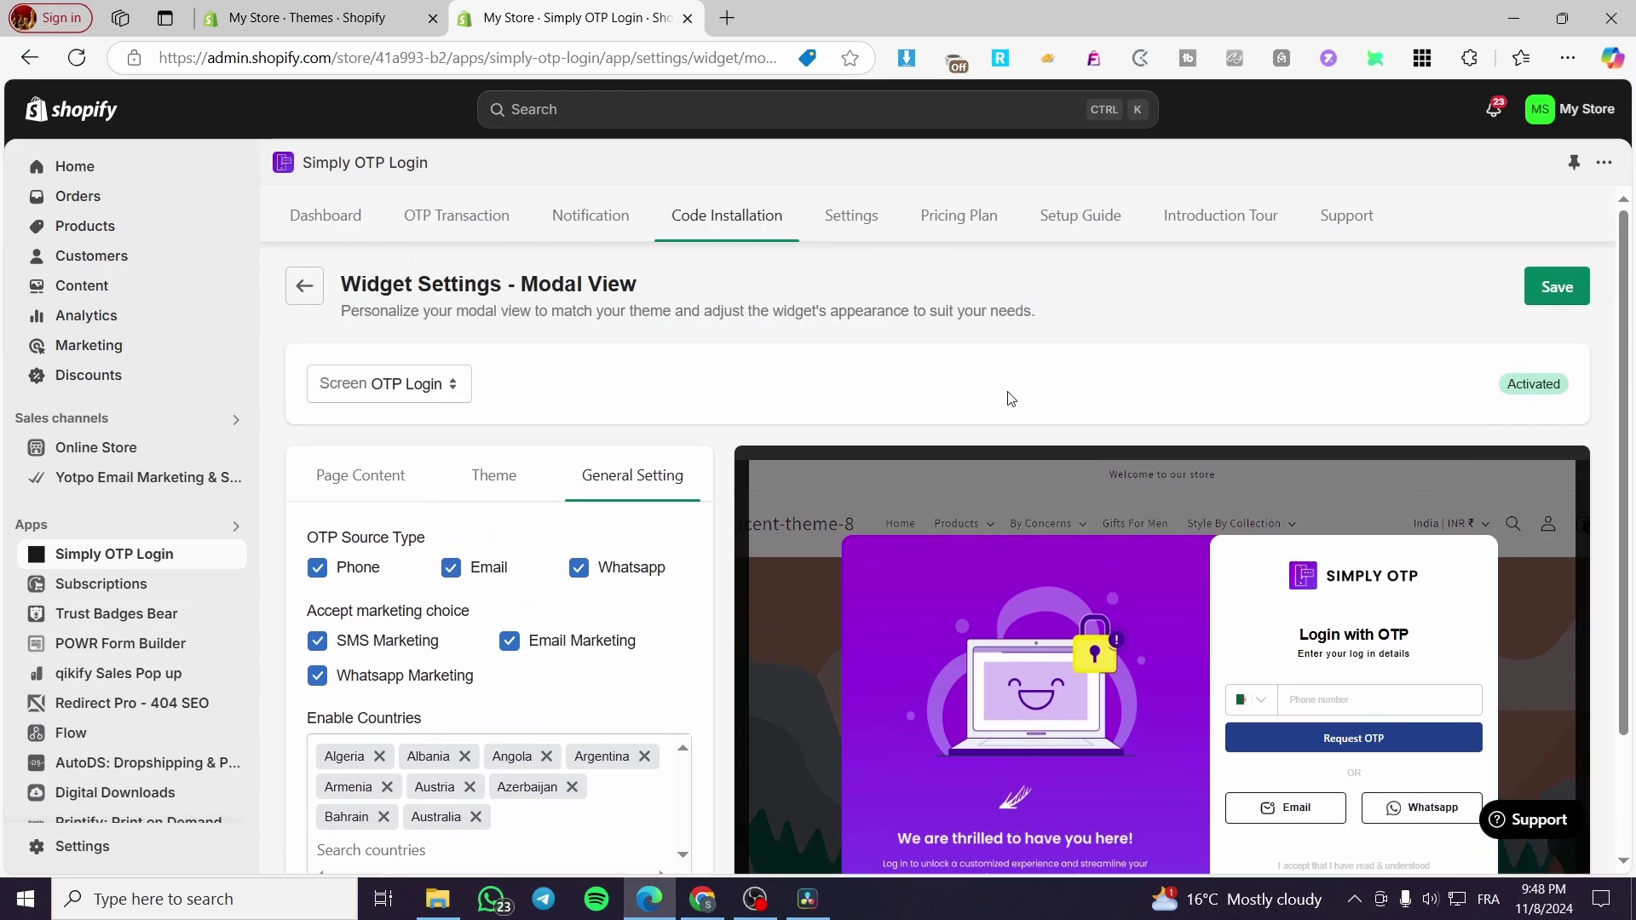
Save the Modal View widget settings and return to the app's Settings page.
{"action": "left_click", "coordinate": [1554, 289]}
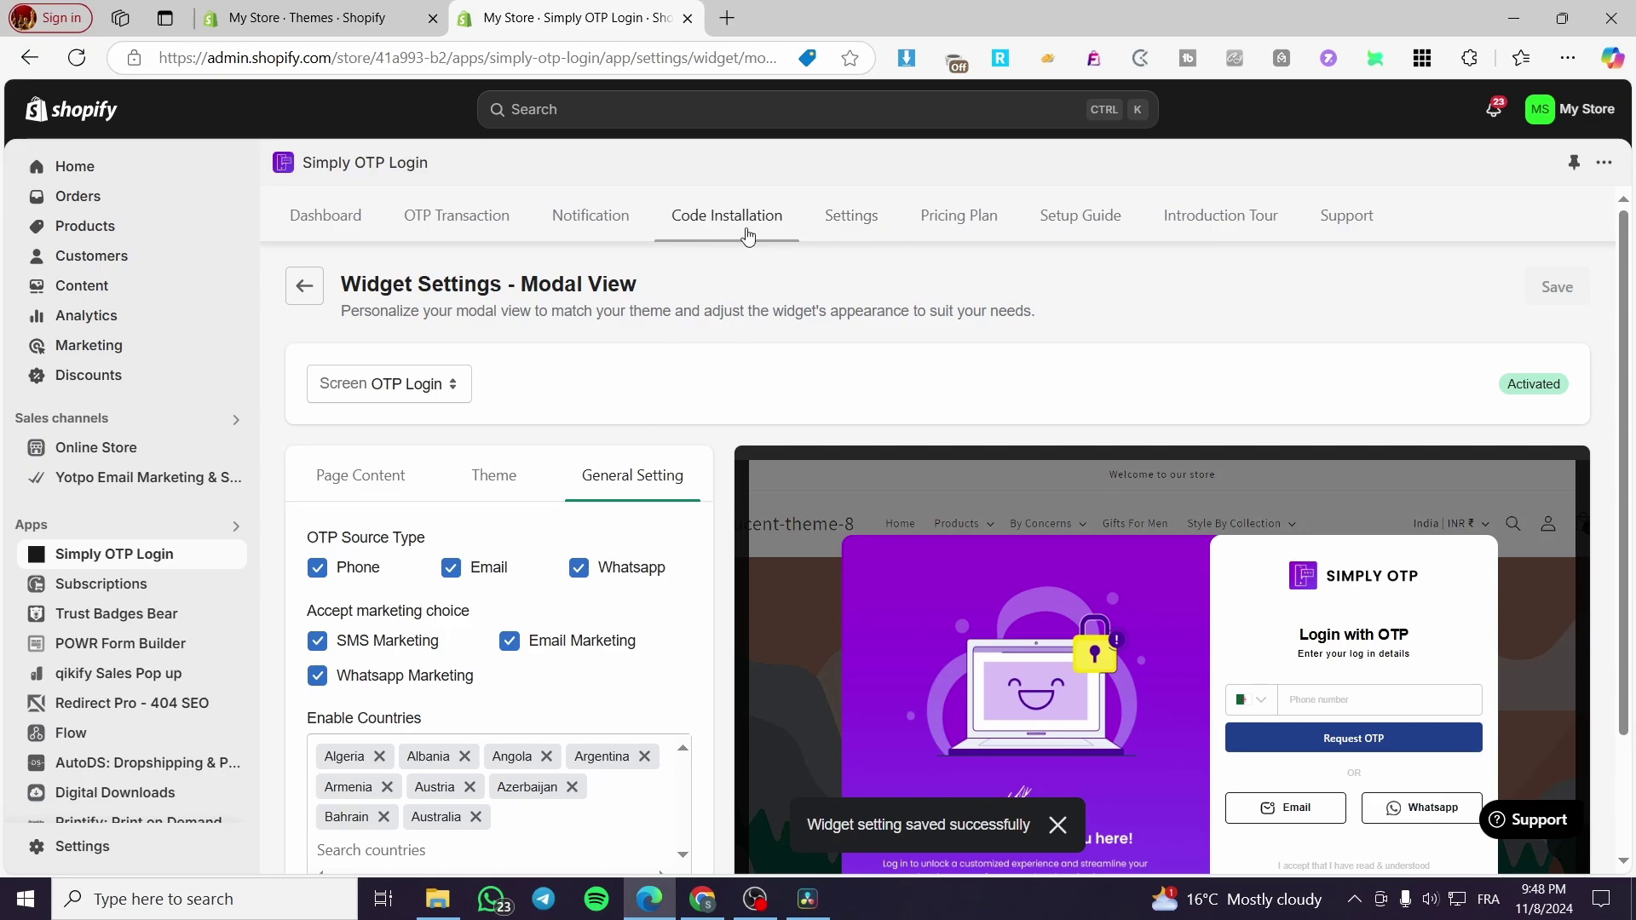
{"action": "left_click", "coordinate": [847, 216]}
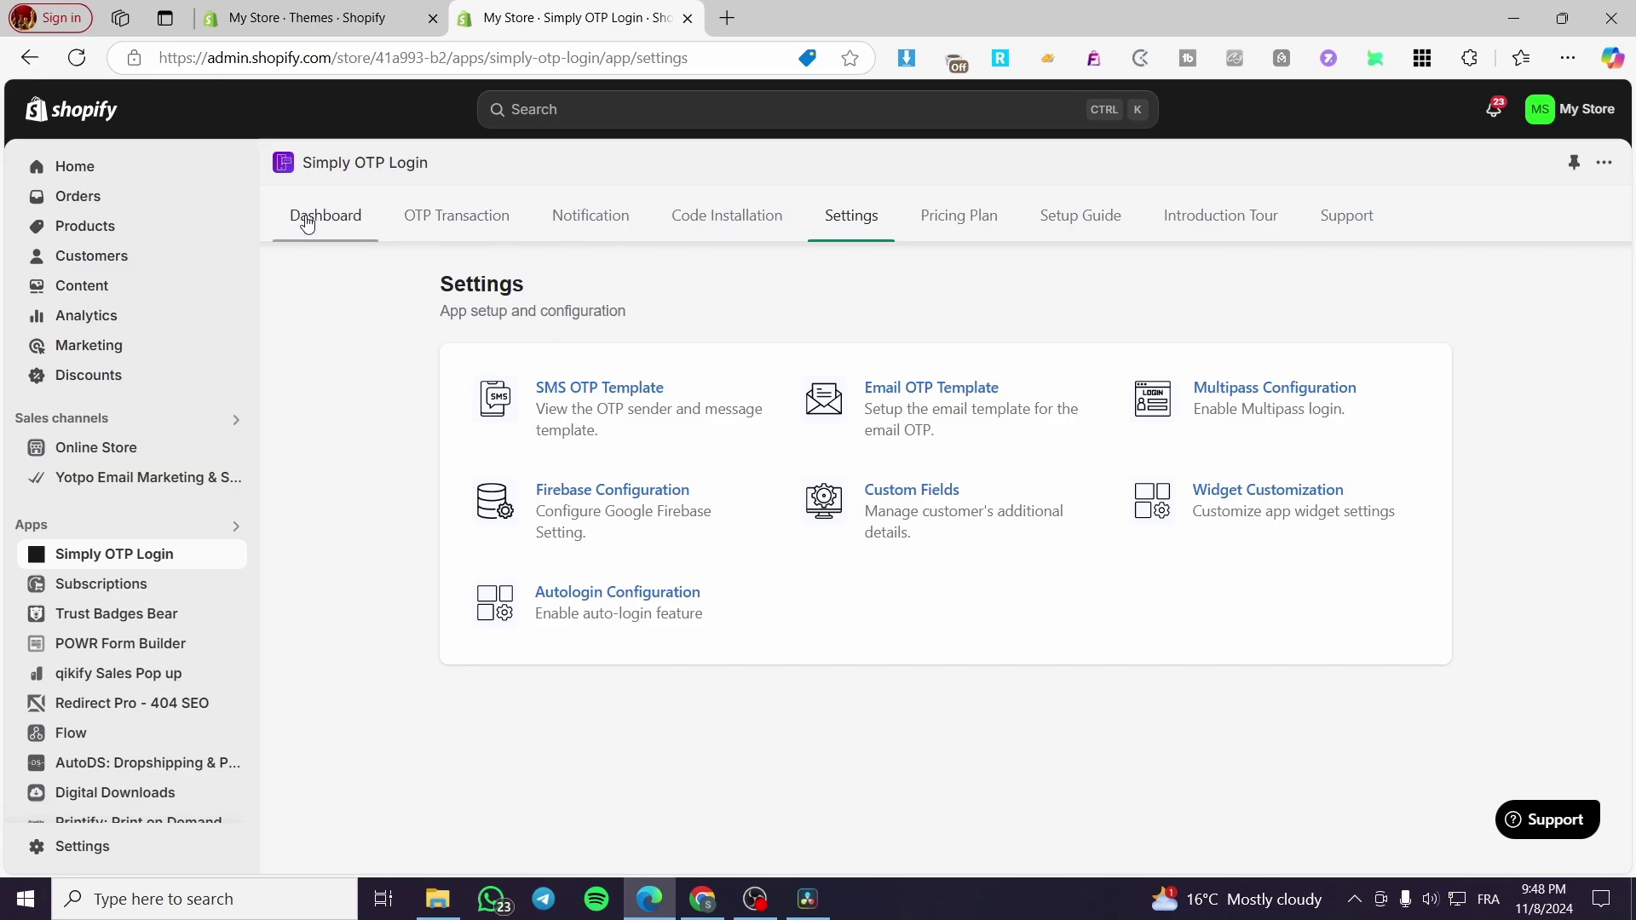
{"action": "left_click", "coordinate": [1606, 164]}
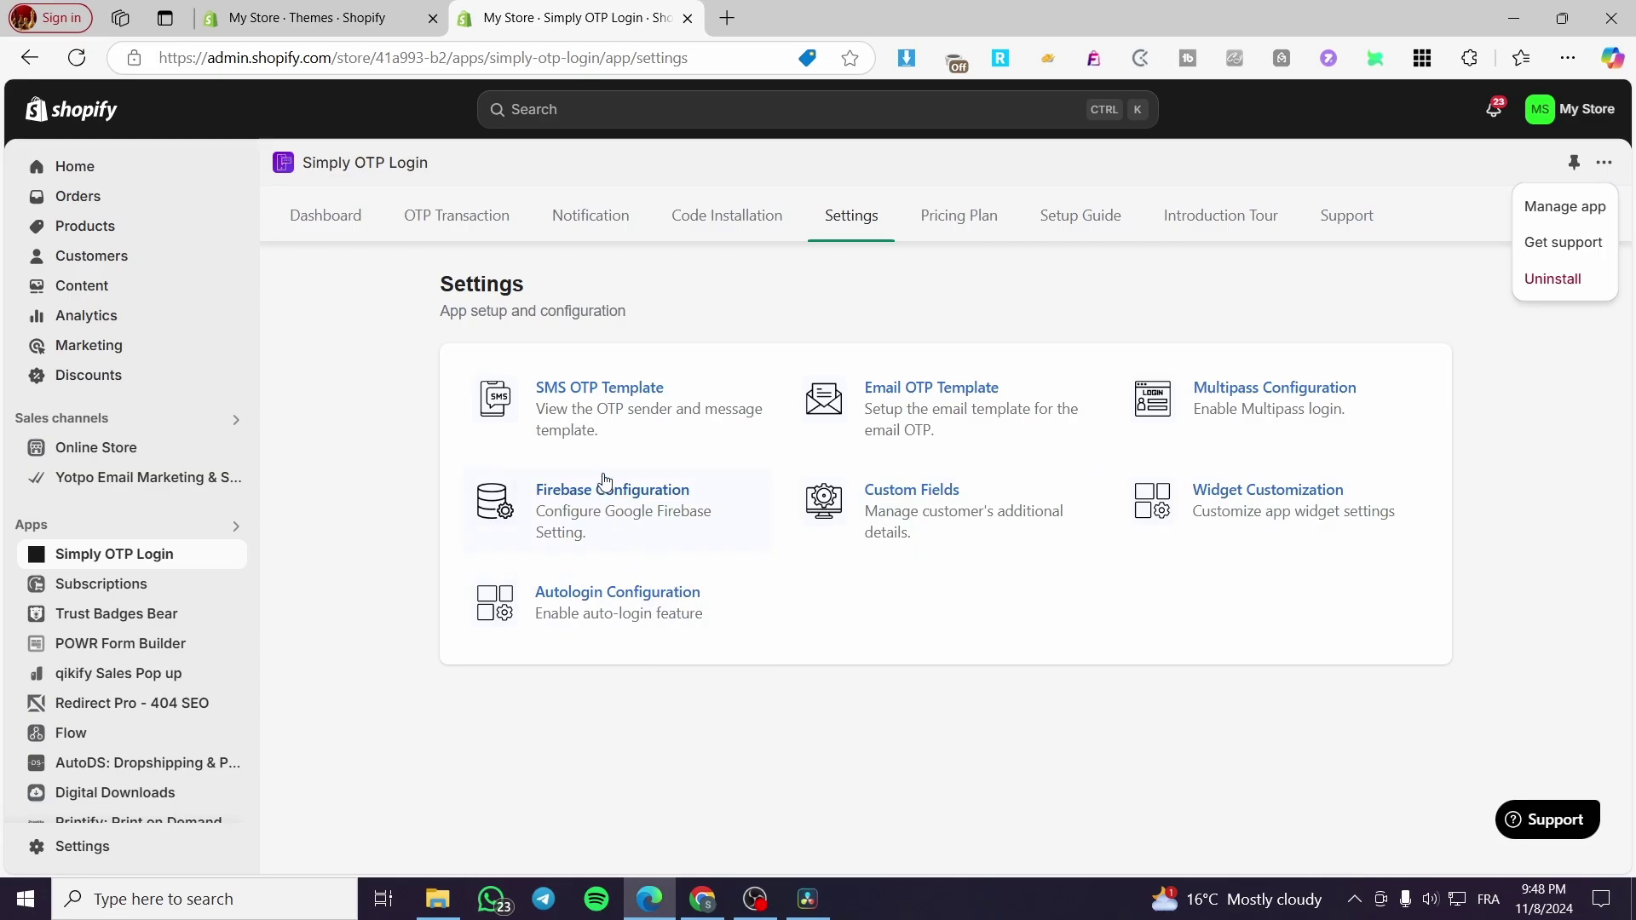
{"action": "left_click", "coordinate": [1186, 503]}
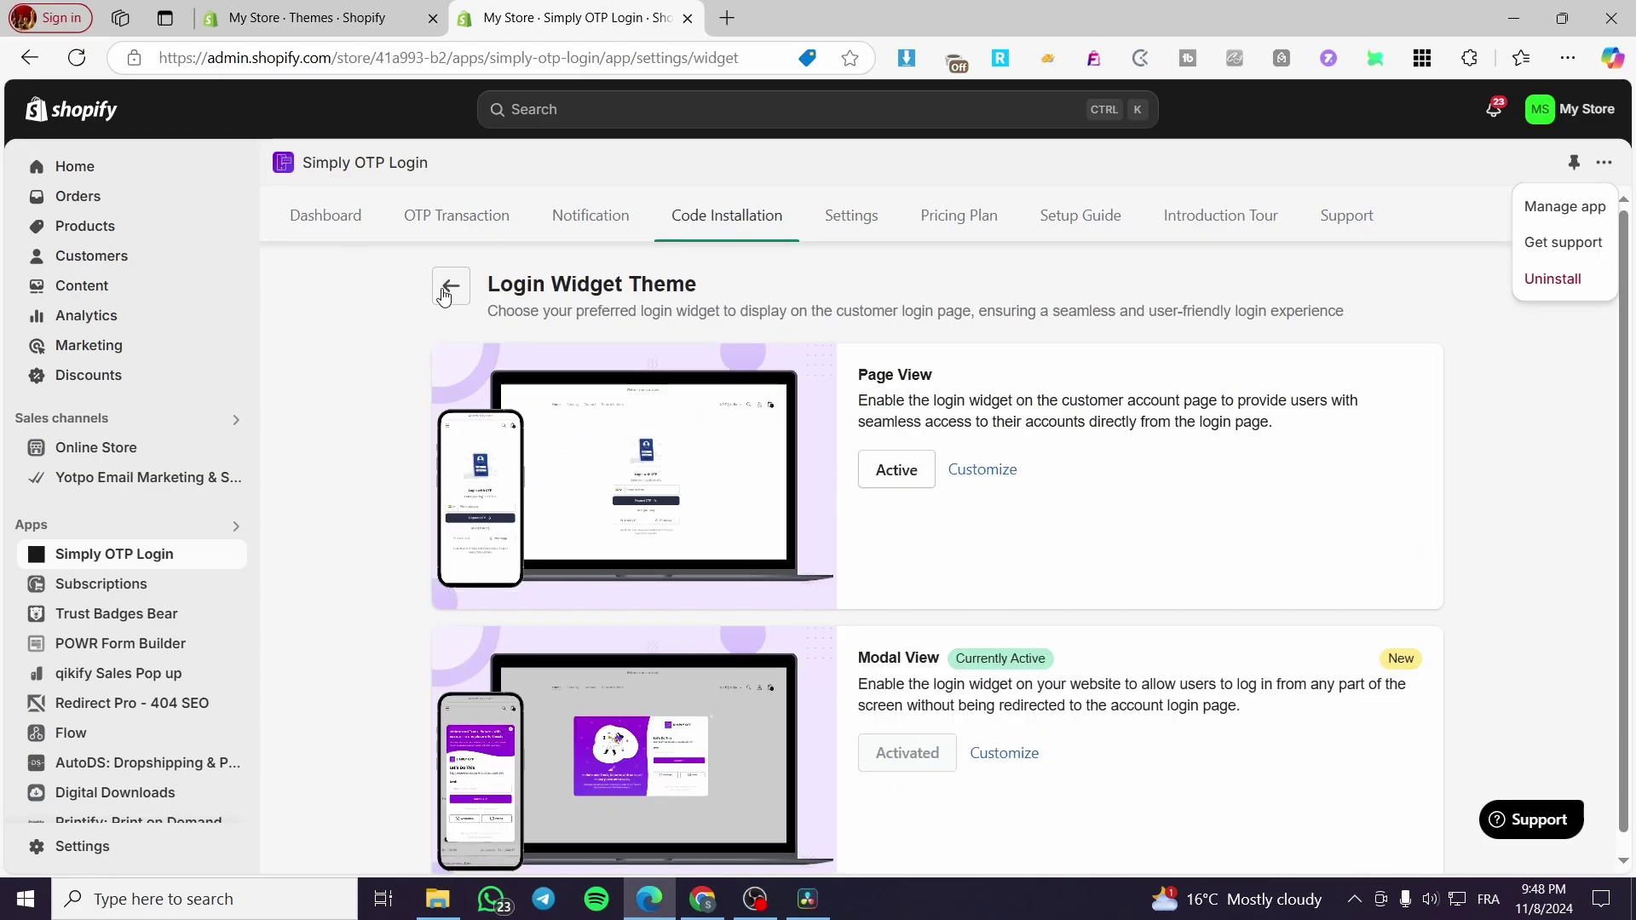
{"action": "left_click", "coordinate": [368, 223]}
{"action": "scroll", "coordinate": [1015, 511], "scroll_direction": "down", "scroll_amount": 1}
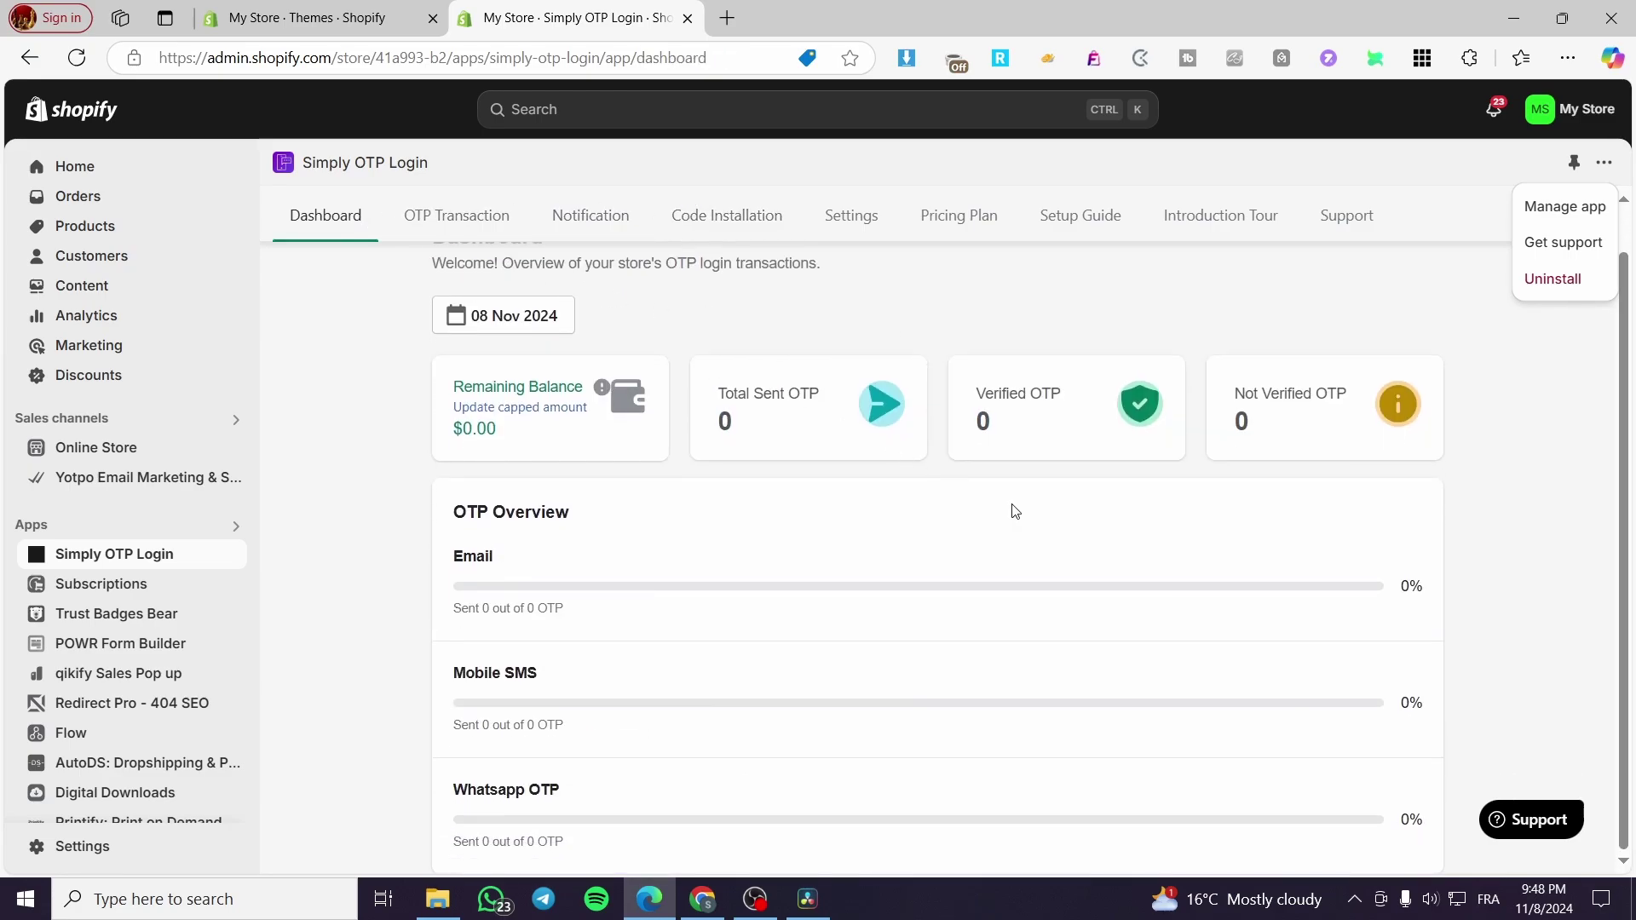
{"action": "scroll", "coordinate": [1394, 443], "scroll_direction": "up", "scroll_amount": 1}
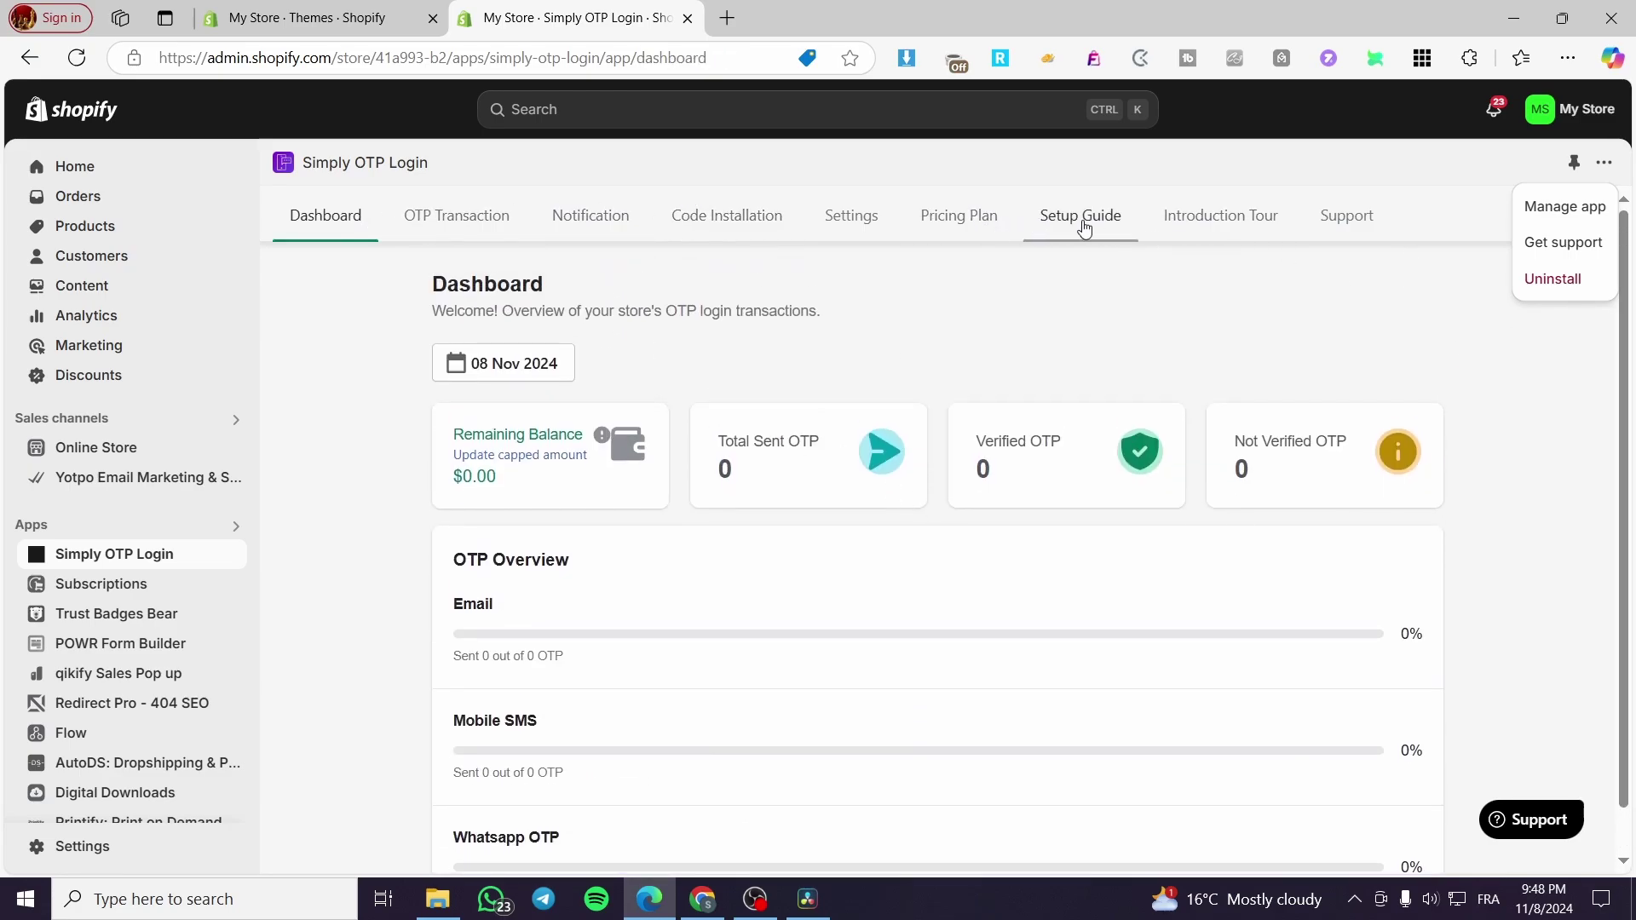
{"action": "left_click", "coordinate": [851, 219]}
{"action": "left_click", "coordinate": [899, 508]}
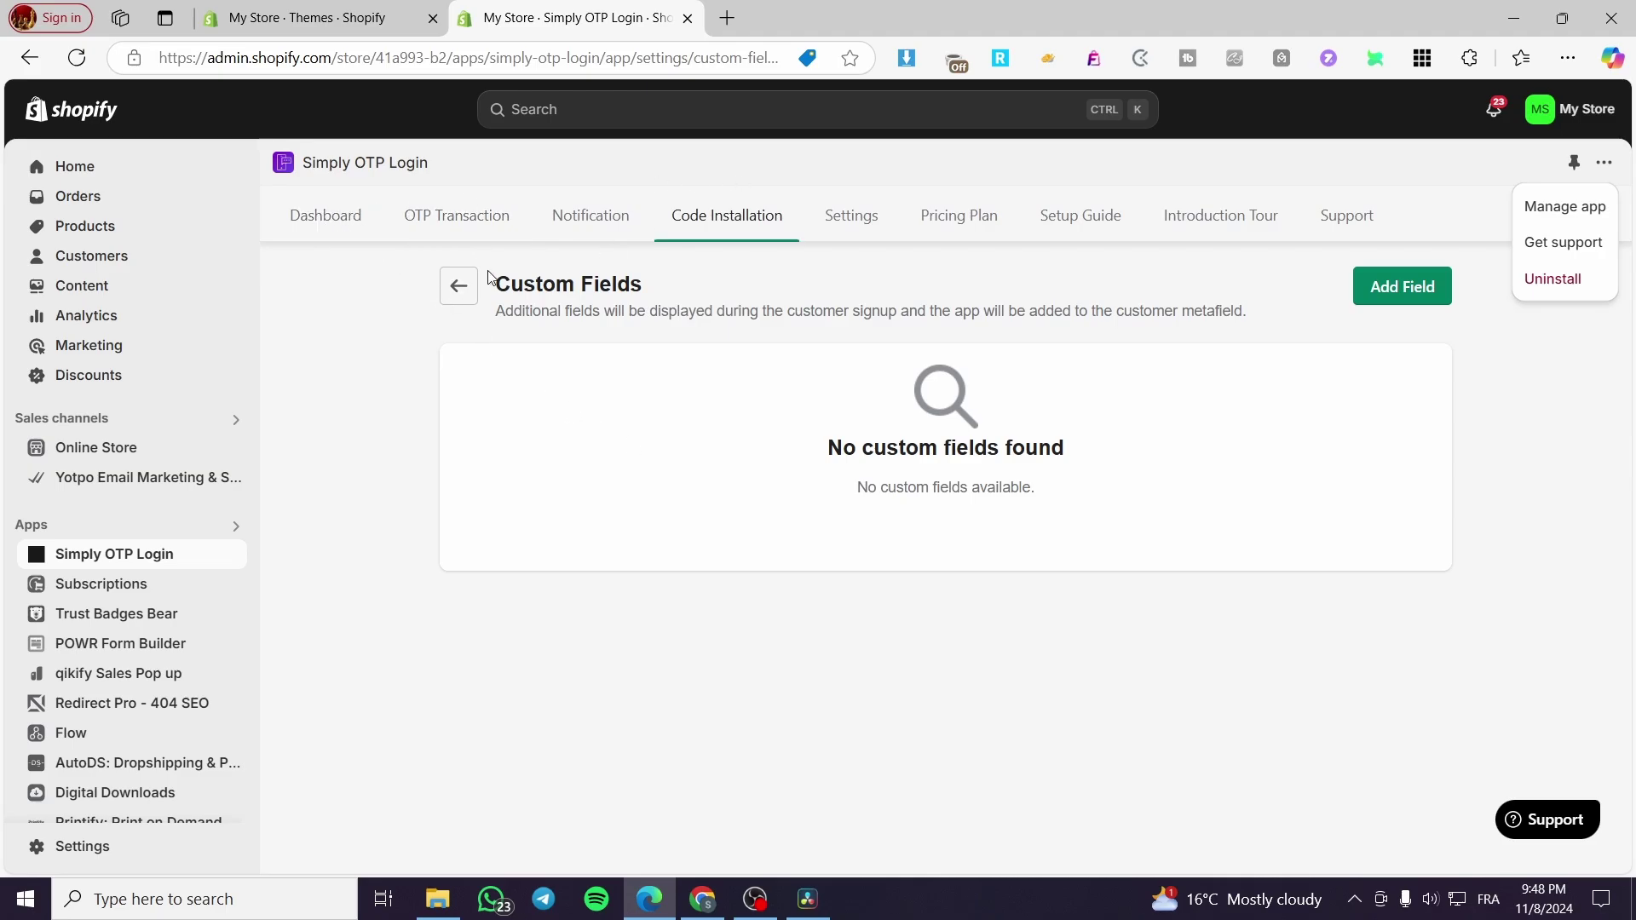
{"action": "left_click", "coordinate": [460, 286]}
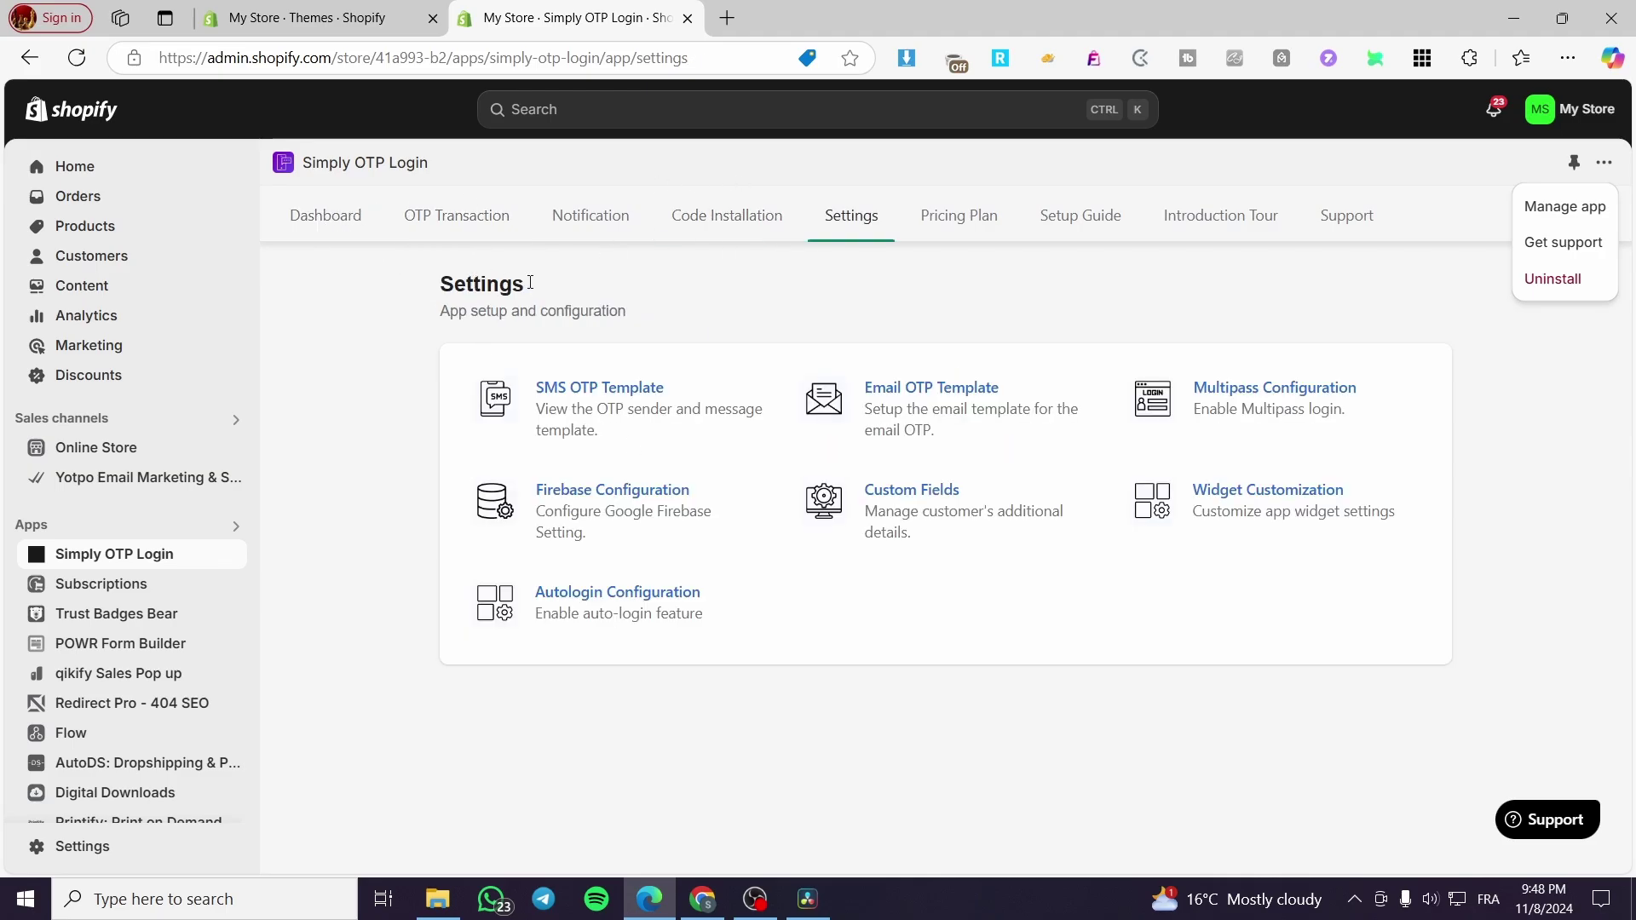
{"action": "left_click", "coordinate": [1605, 166]}
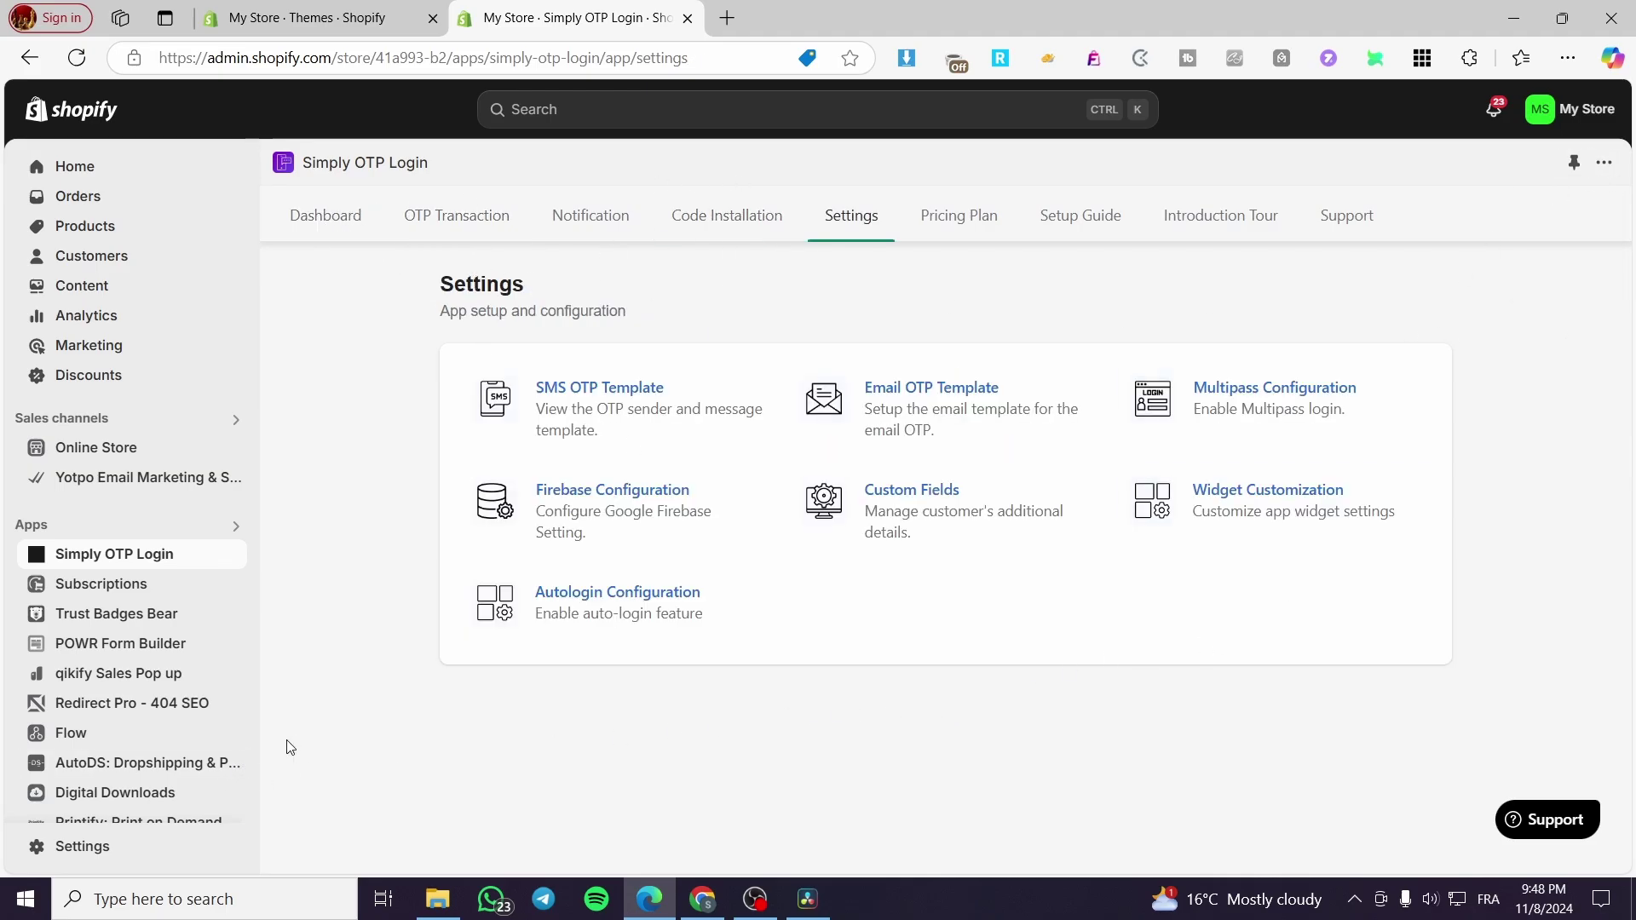